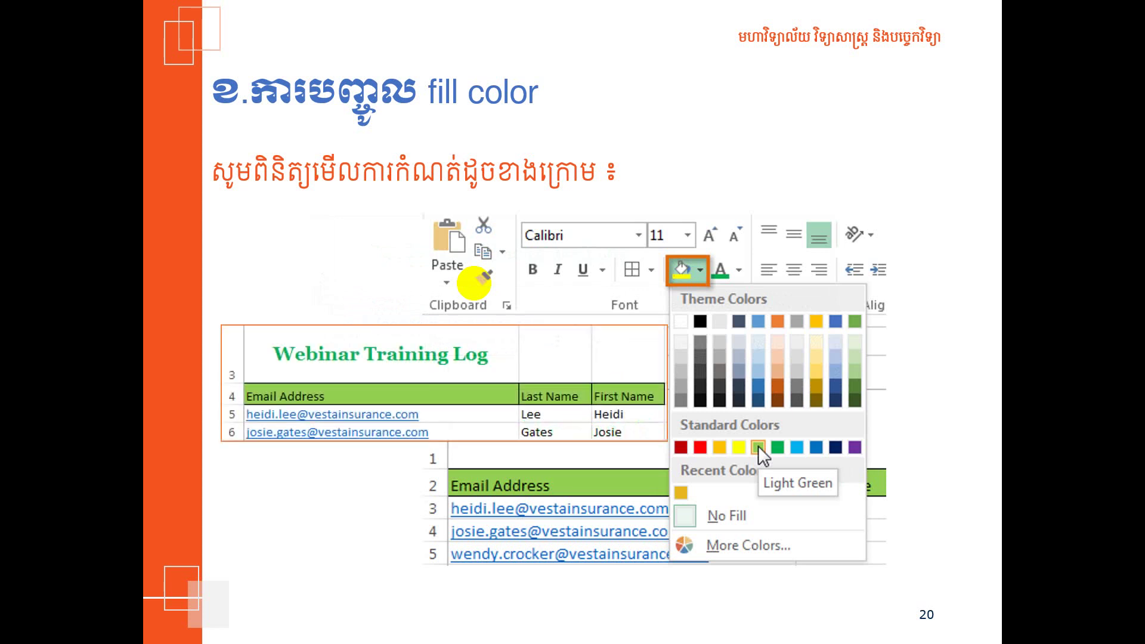
pyautogui.press('Right')
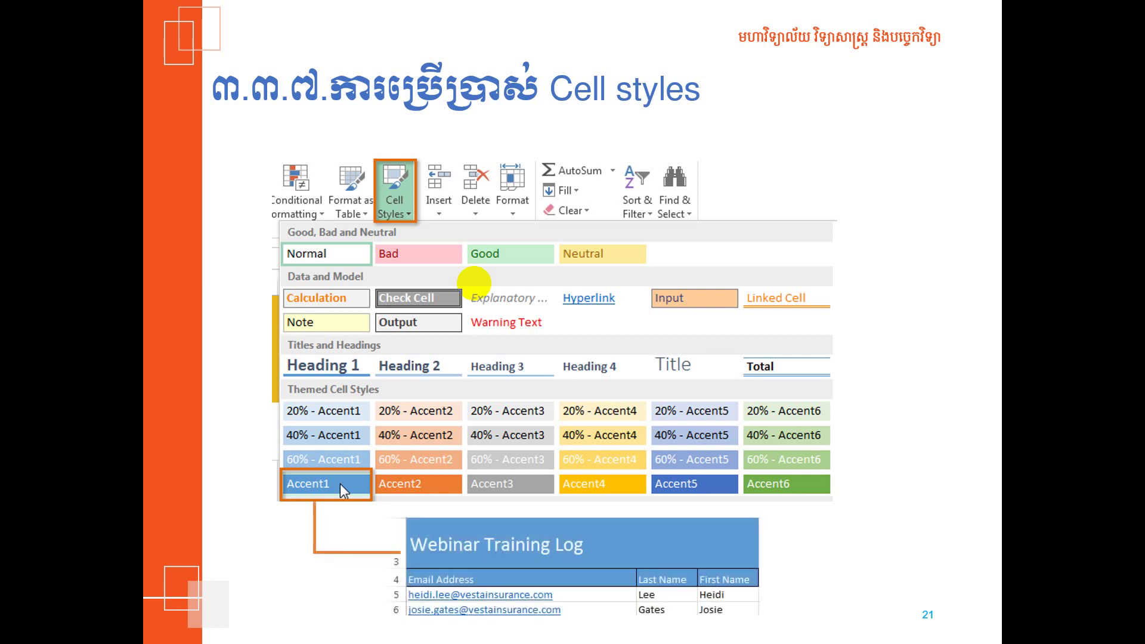
pyautogui.press('Right')
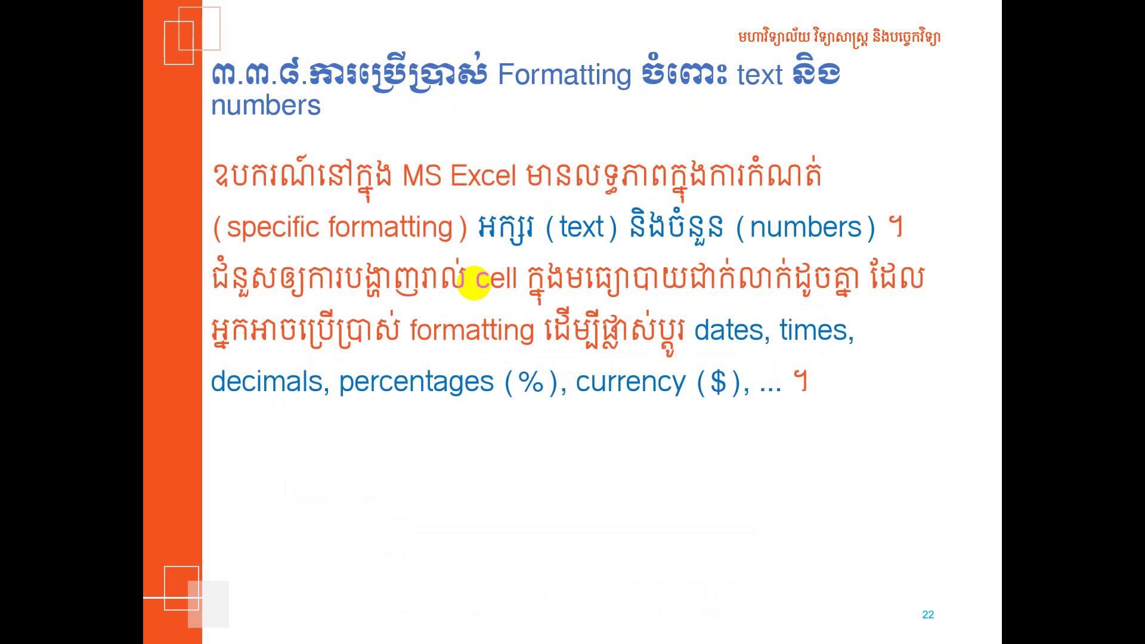
pyautogui.press('Right')
pyautogui.press('Right')
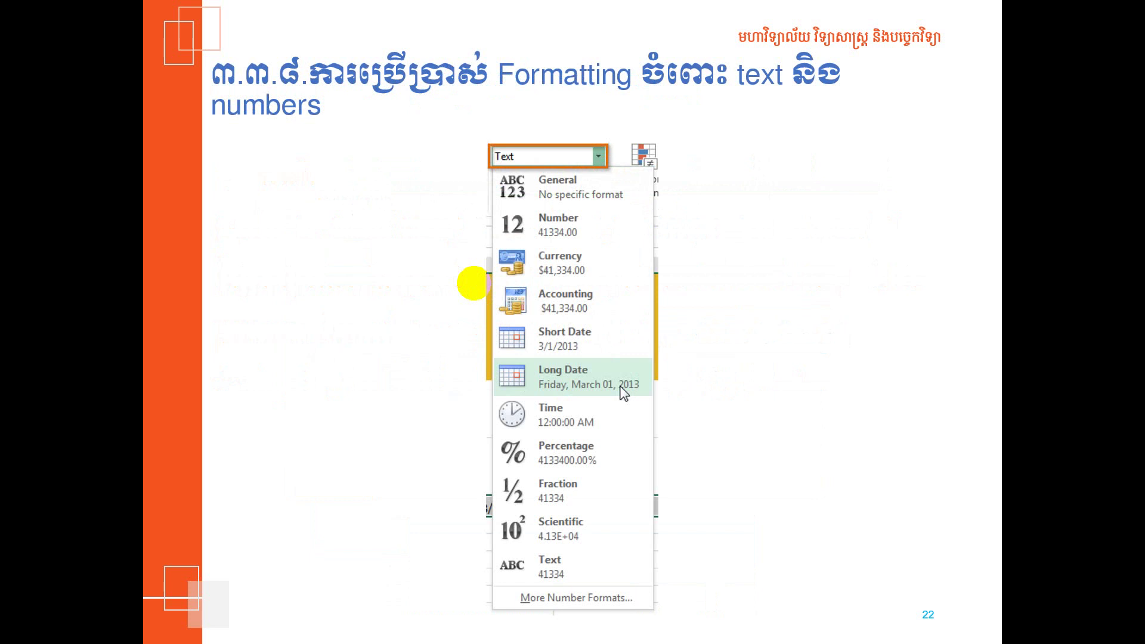
pyautogui.press('Right')
pyautogui.press('Right')
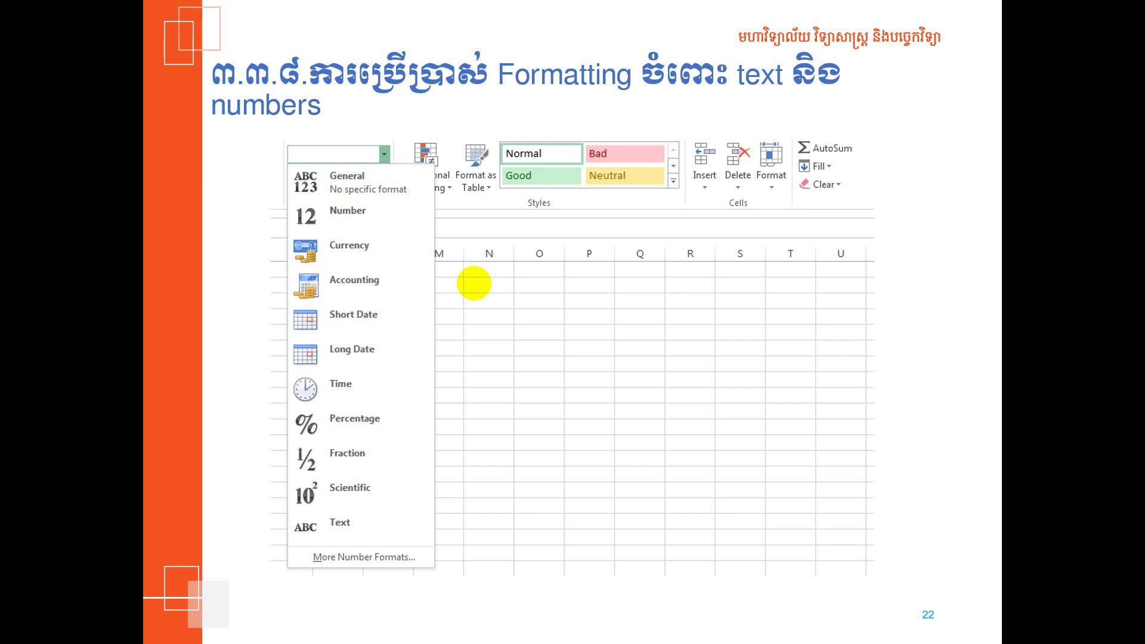
# Switch to the blank Excel workbook and select the whole of column A
pyautogui.hotkey('alt', 'Tab')
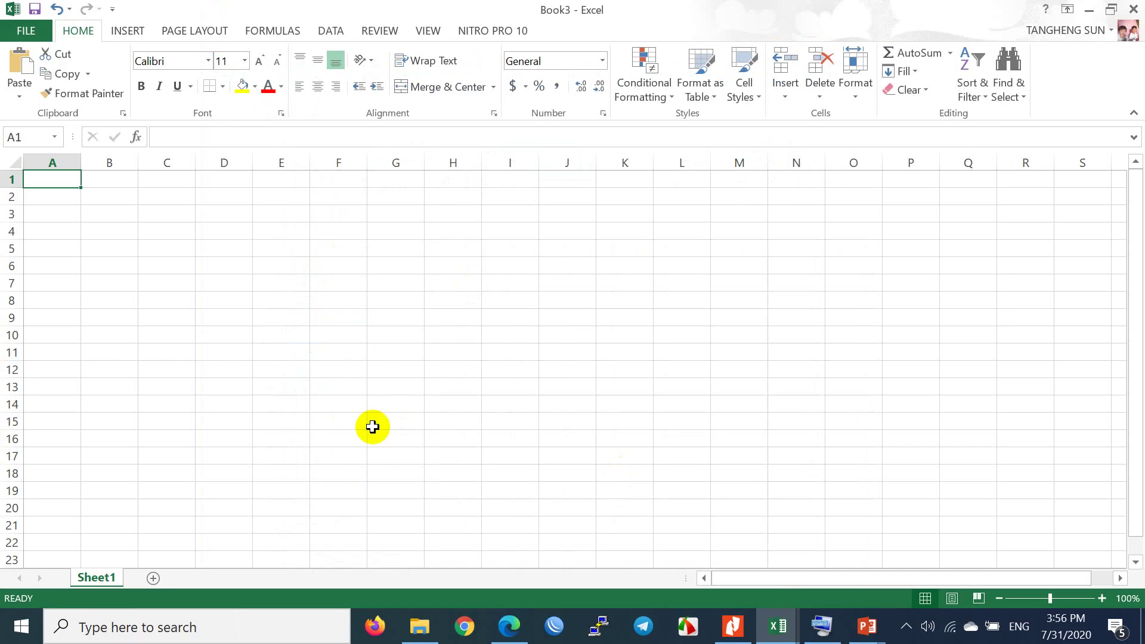
pyautogui.click(69, 196)
pyautogui.click(60, 172)
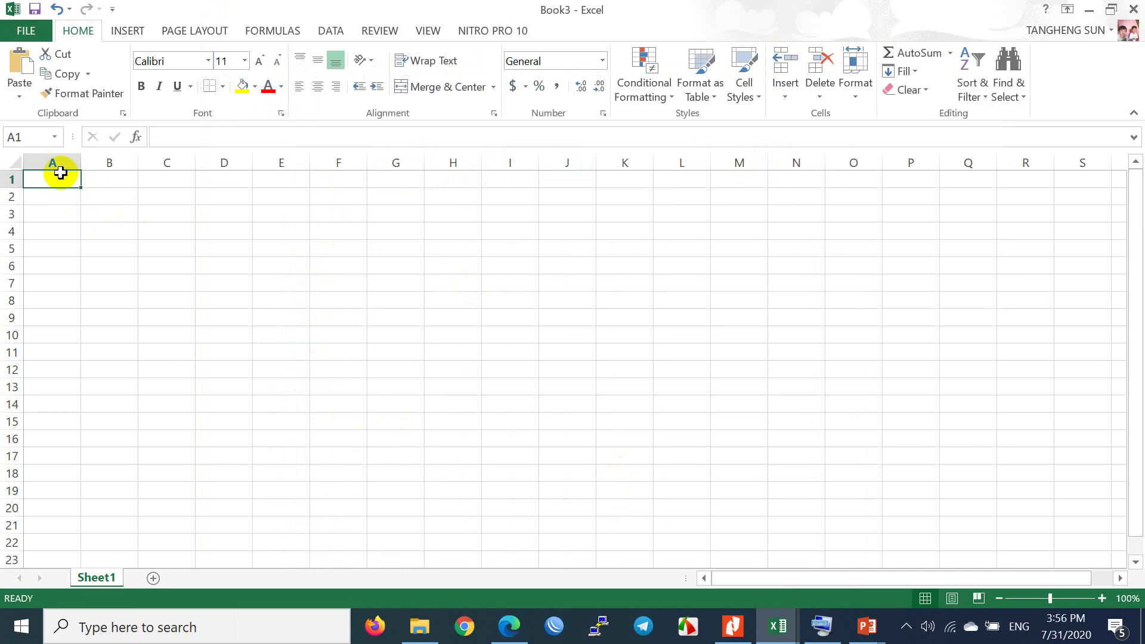
pyautogui.click(61, 158)
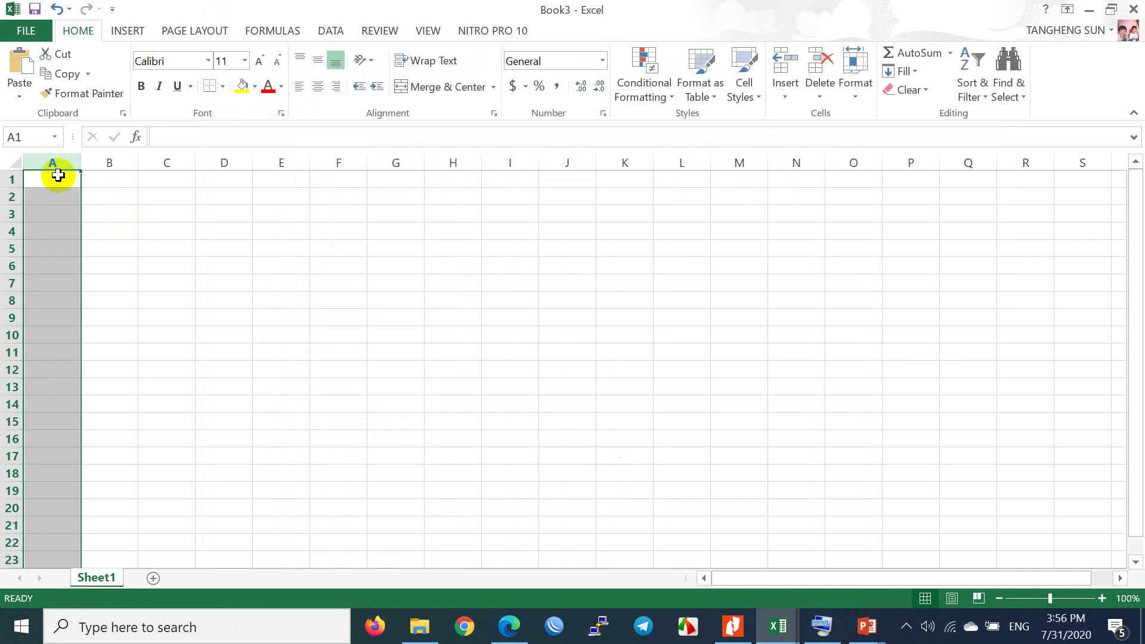
# Select individual cells one after another along row 1, from A1 across to F1
pyautogui.click(95, 181)
pyautogui.click(62, 179)
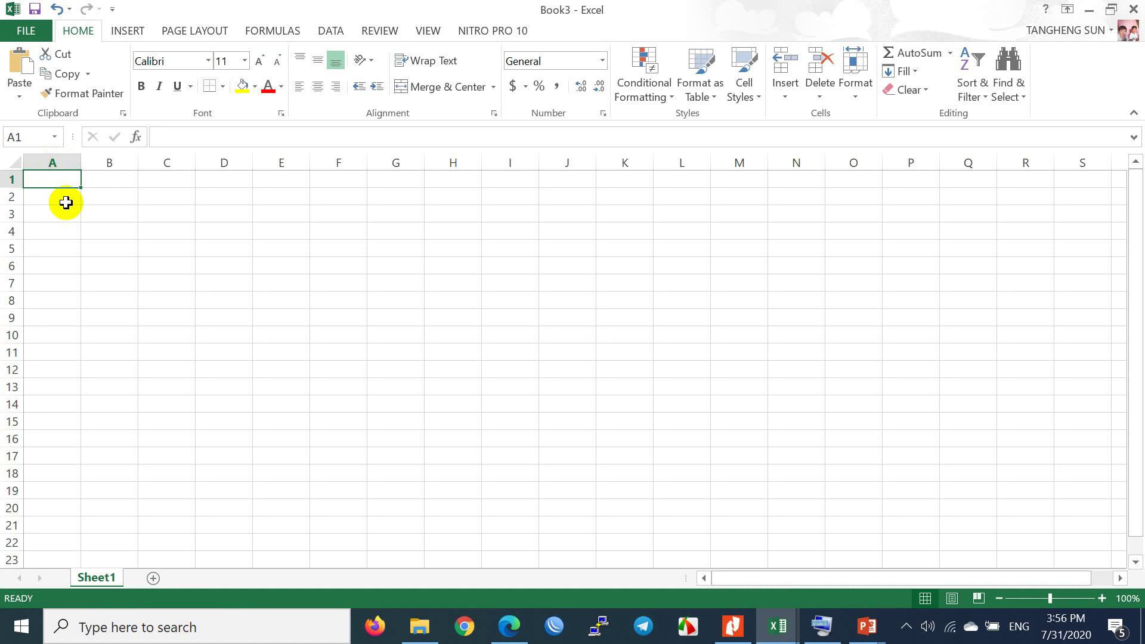
pyautogui.click(106, 180)
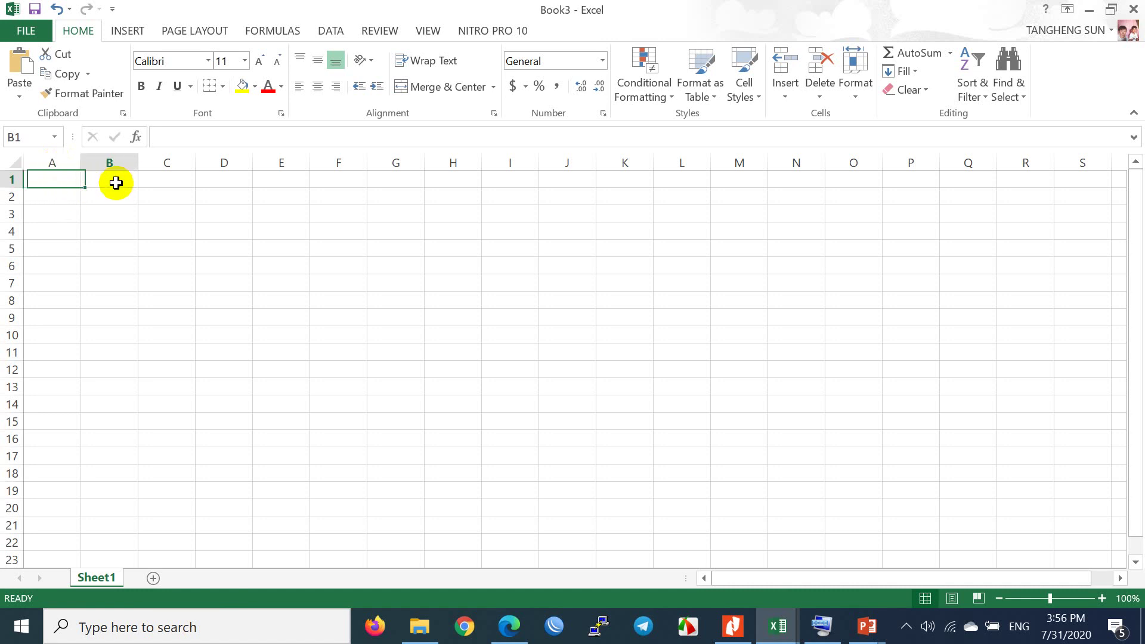
pyautogui.click(54, 162)
pyautogui.click(108, 175)
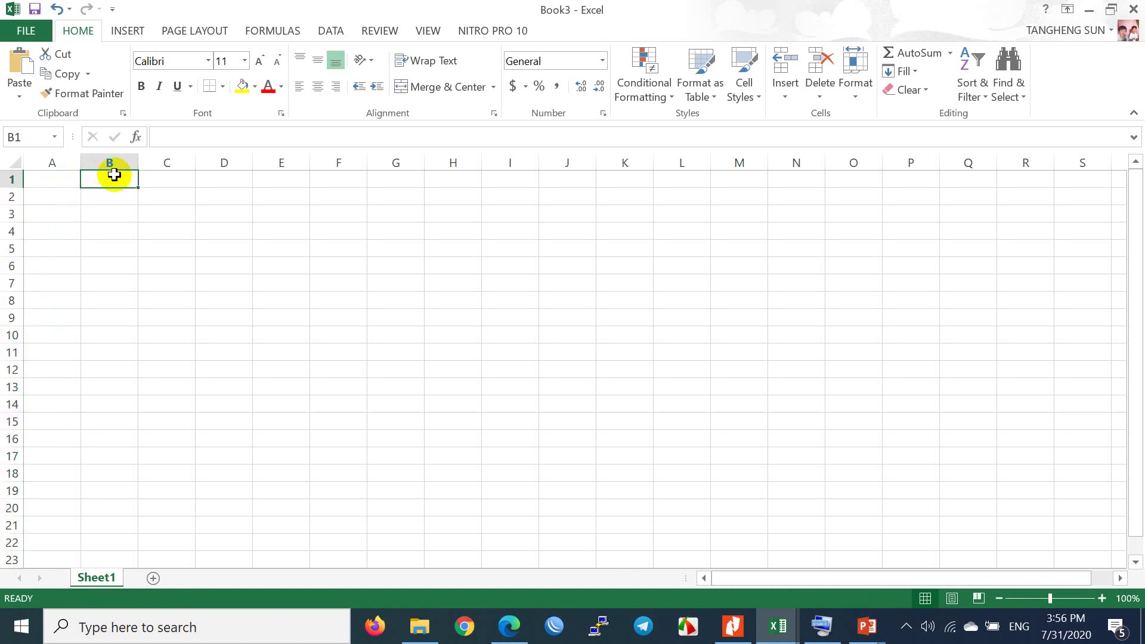
pyautogui.click(153, 180)
pyautogui.click(228, 179)
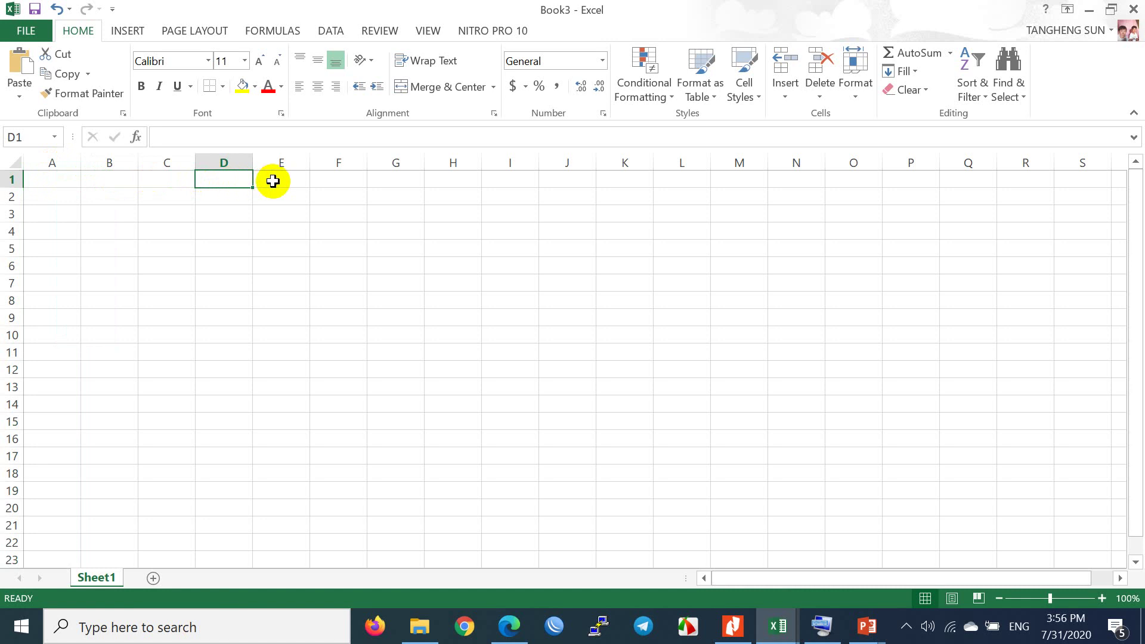
pyautogui.click(295, 180)
pyautogui.click(334, 181)
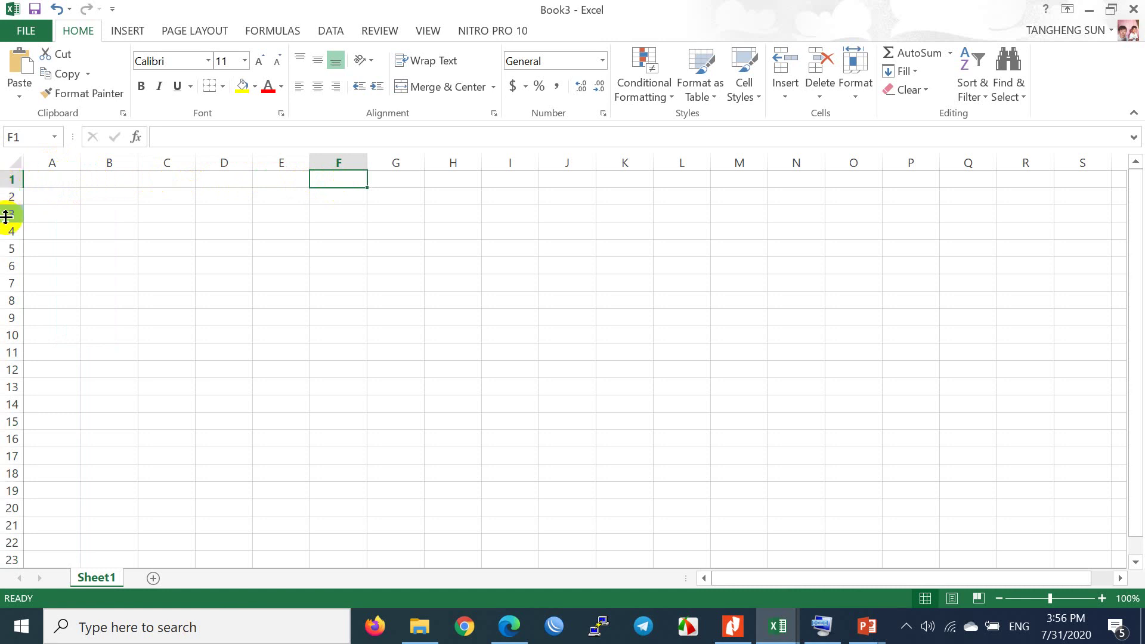
# Select the range A1:F1 across the first row, and the range A1:A12 down column A
pyautogui.moveTo(60, 177); pyautogui.dragTo(344, 177)
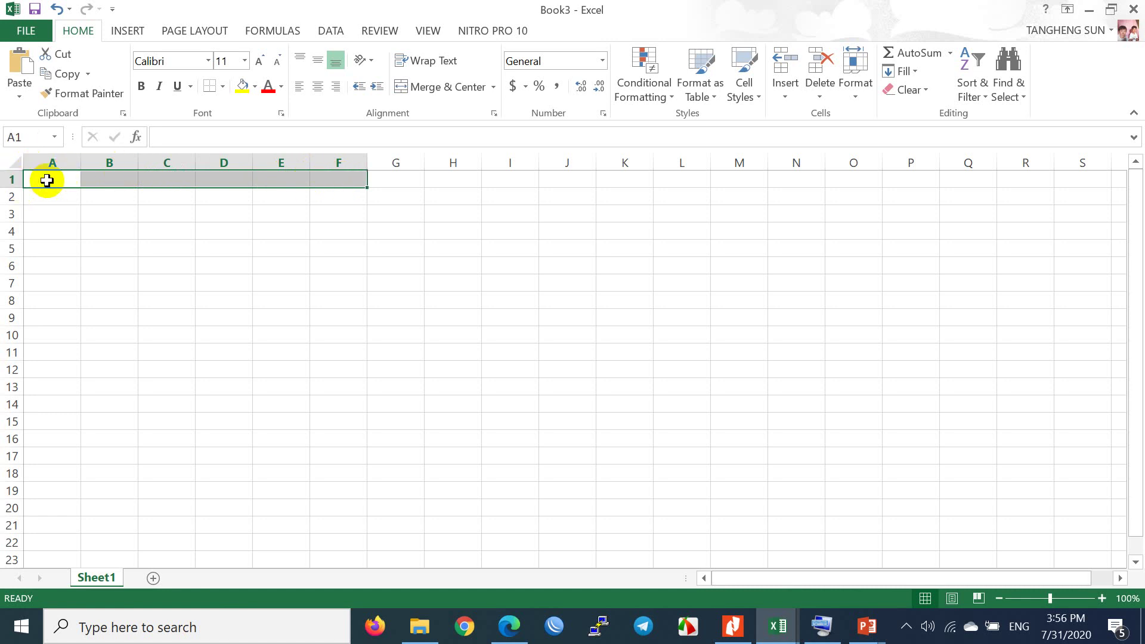
pyautogui.moveTo(64, 178); pyautogui.dragTo(24, 371)
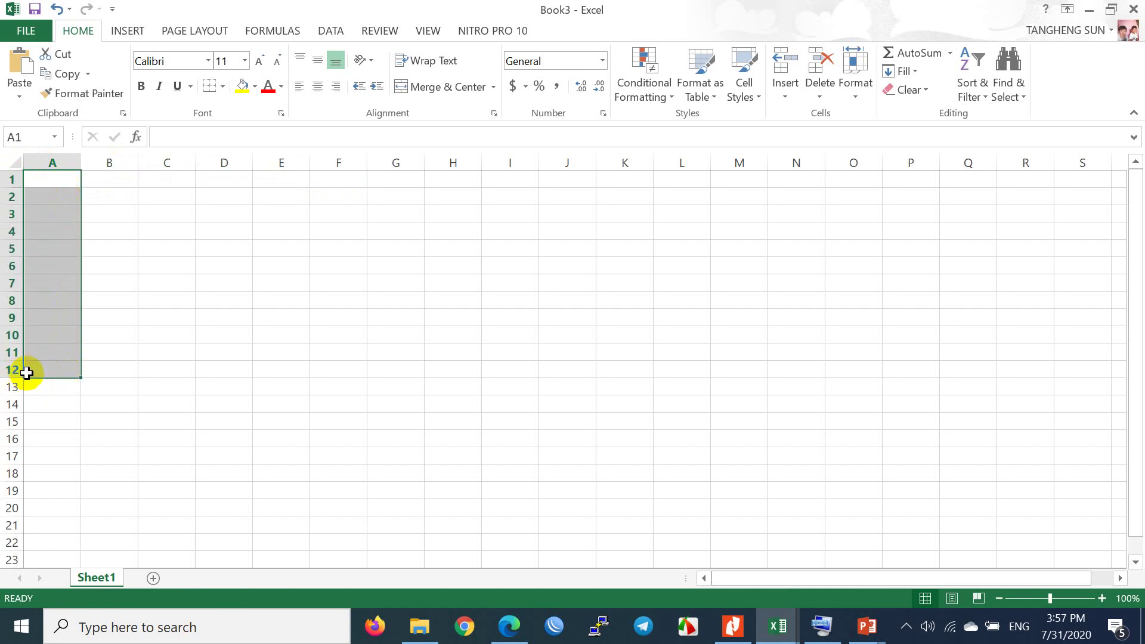
pyautogui.click(126, 317)
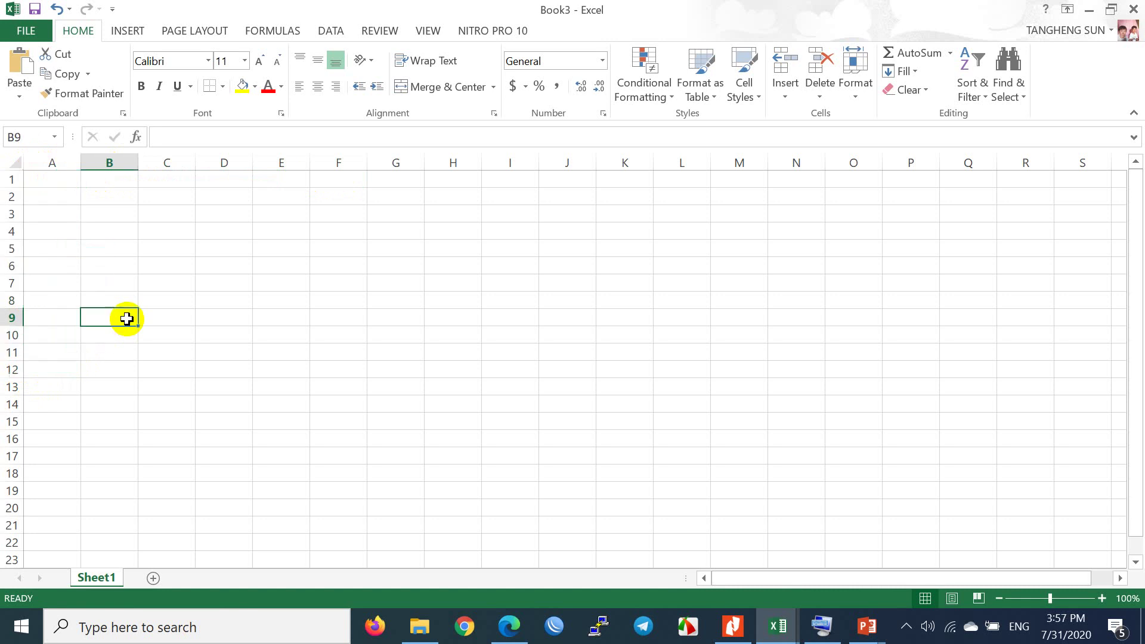
pyautogui.click(78, 187)
pyautogui.moveTo(77, 187); pyautogui.dragTo(204, 257)
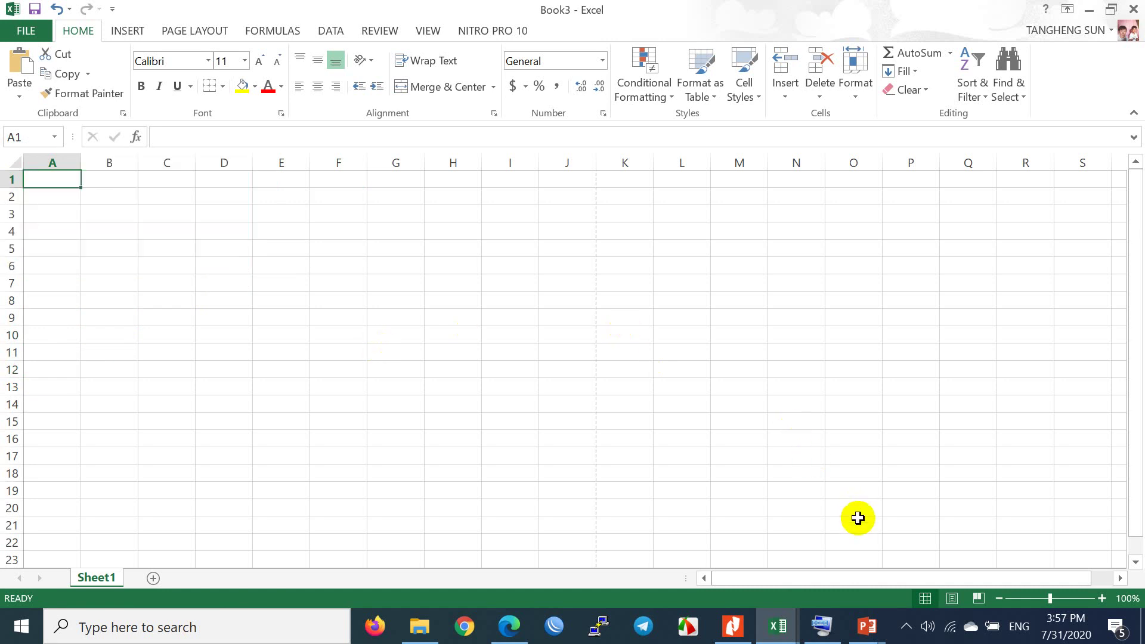
# View the sheet's pages in Page Layout view and return to Normal view
pyautogui.click(950, 599)
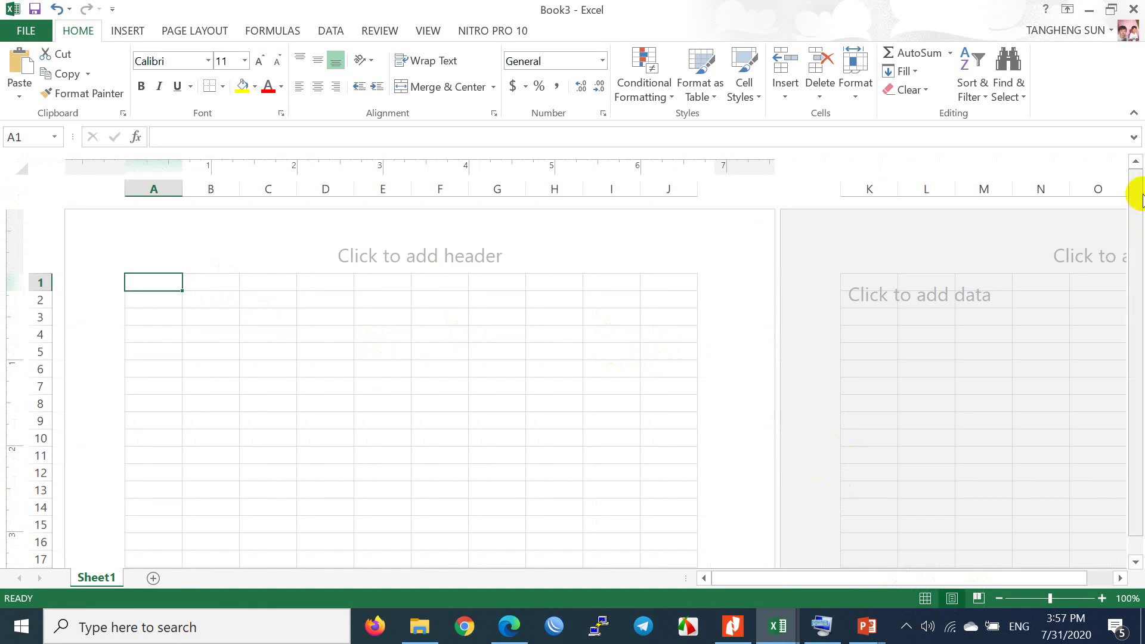
pyautogui.moveTo(1136, 196); pyautogui.dragTo(1136, 418)
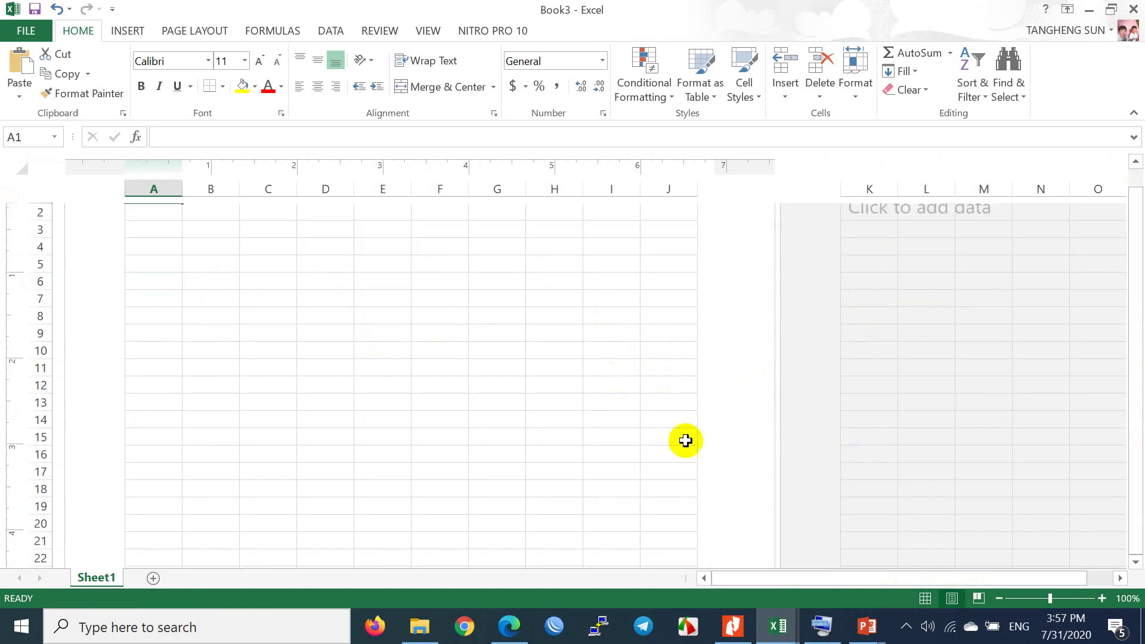
pyautogui.click(925, 599)
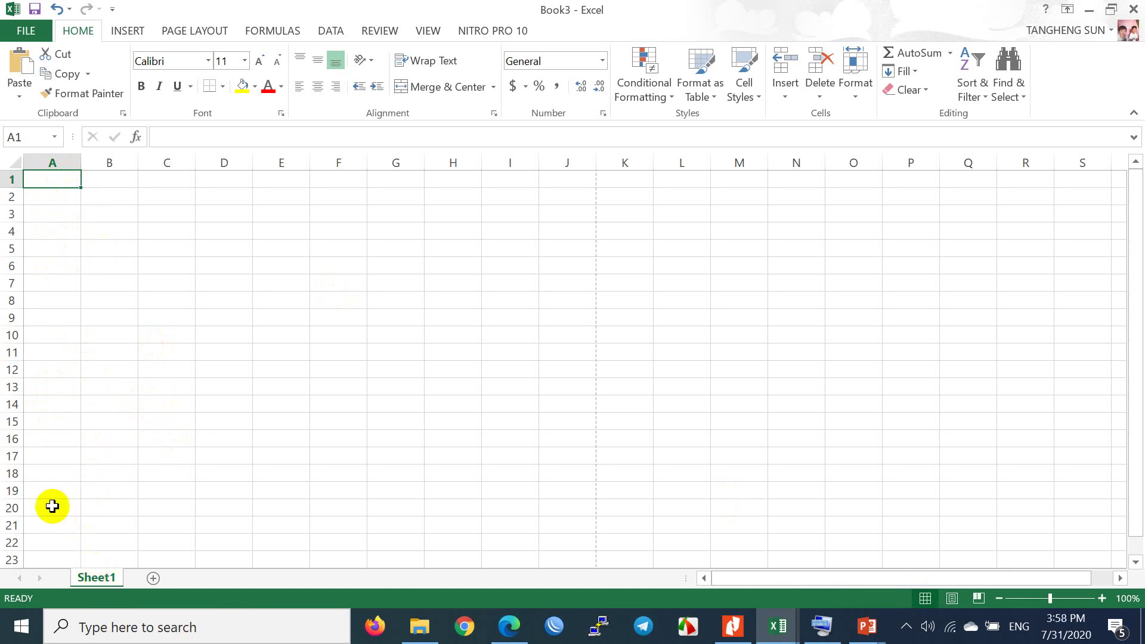
# Rename Sheet1 as "តារាងទី១", using the Khmer keyboard layout for the name
pyautogui.rightClick(86, 578)
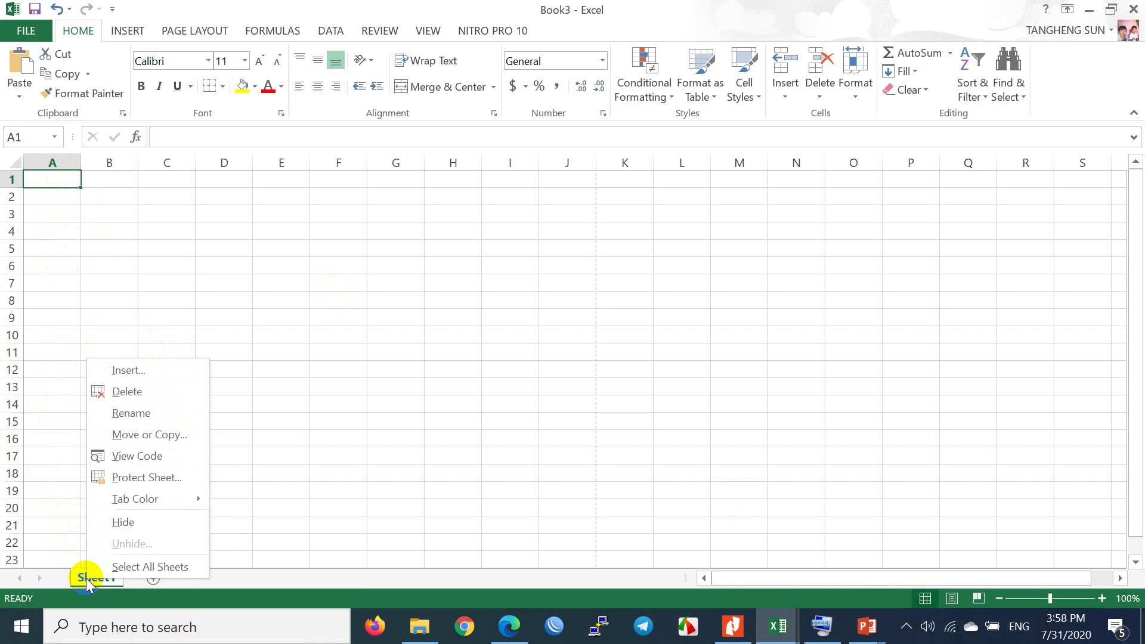
pyautogui.click(128, 411)
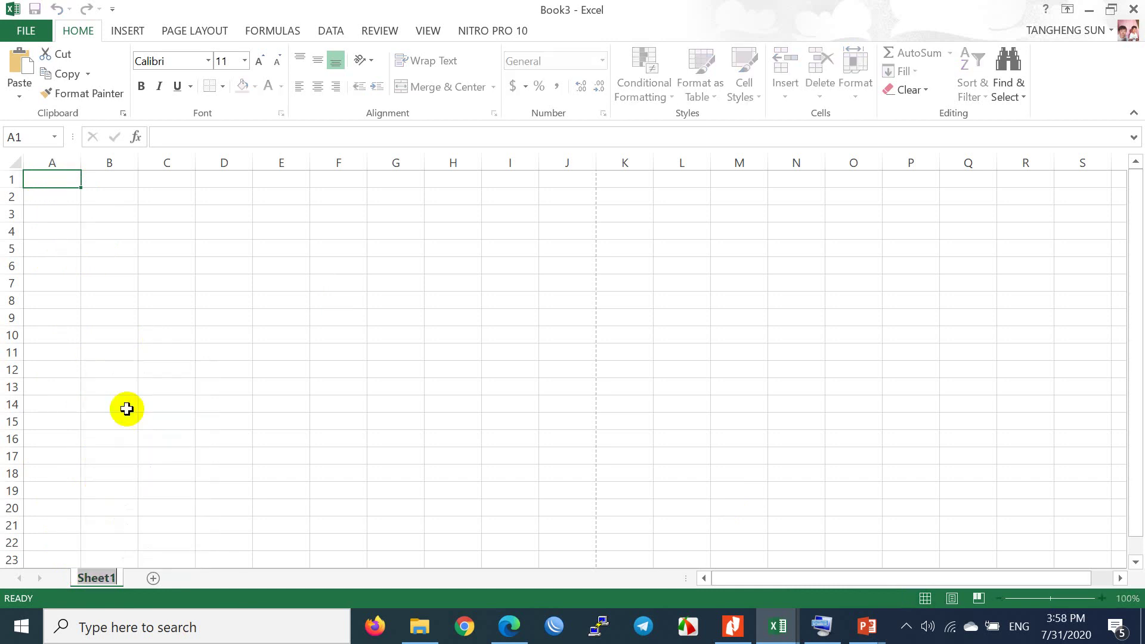
pyautogui.write('ta')
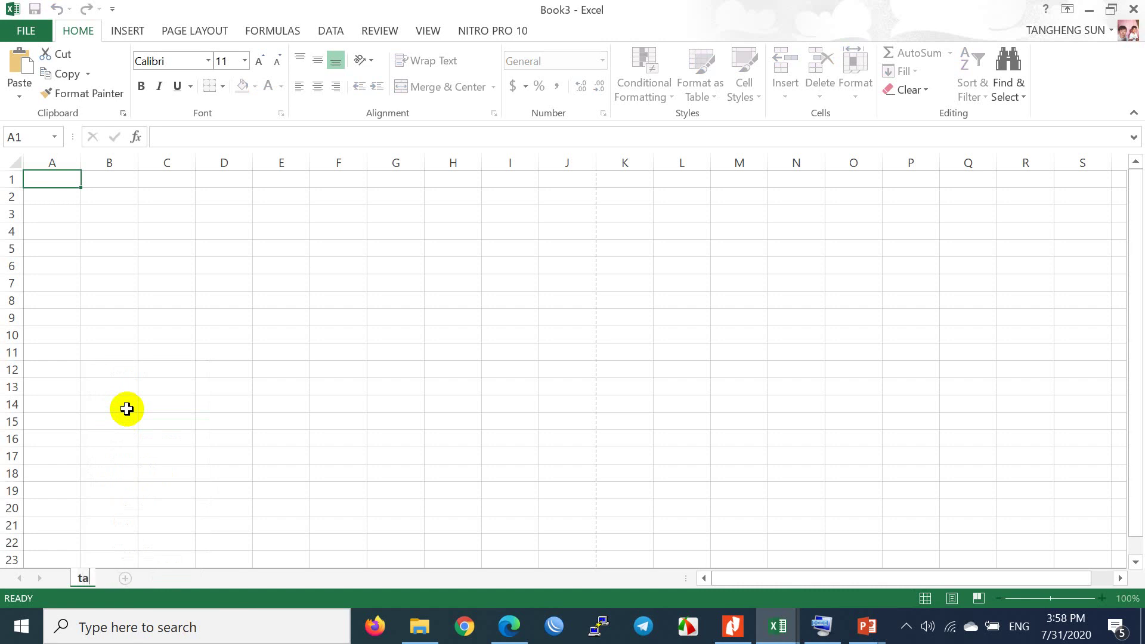
pyautogui.press('BackSpace')
pyautogui.press('BackSpace')
pyautogui.hotkey('alt', 'shift')
pyautogui.write('តា')
pyautogui.write('ំង')
pyautogui.press('BackSpace')
pyautogui.press('BackSpace')
pyautogui.write('រាងទ')
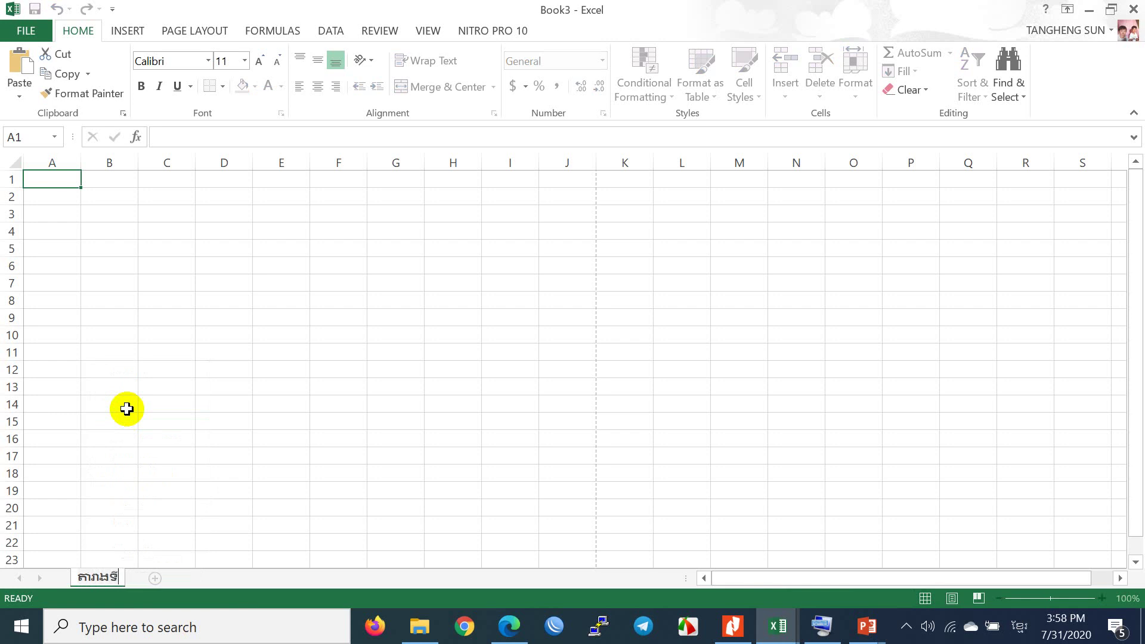
pyautogui.write('ី១')
pyautogui.click(147, 405)
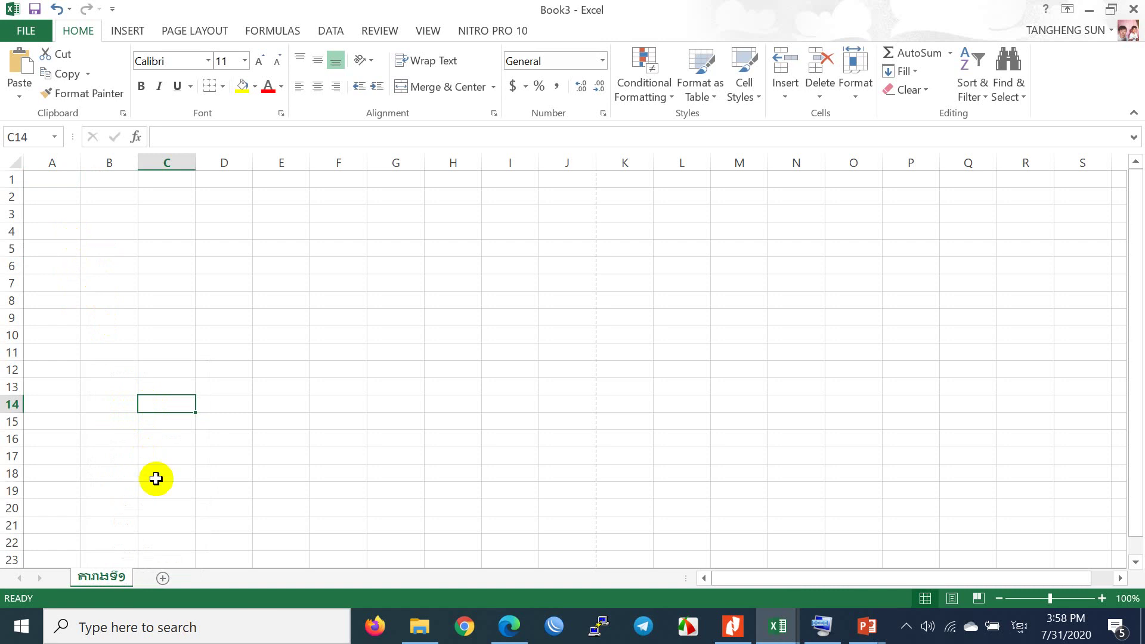
# Add a second worksheet to the workbook and name it "តារាងទី២"
pyautogui.click(163, 579)
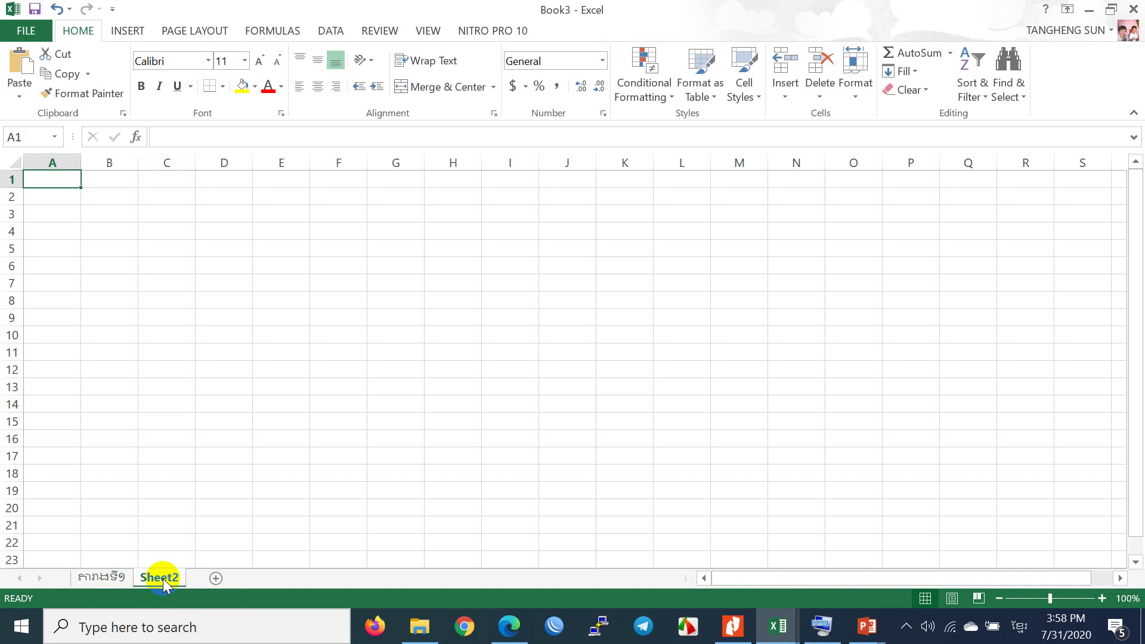
pyautogui.rightClick(163, 579)
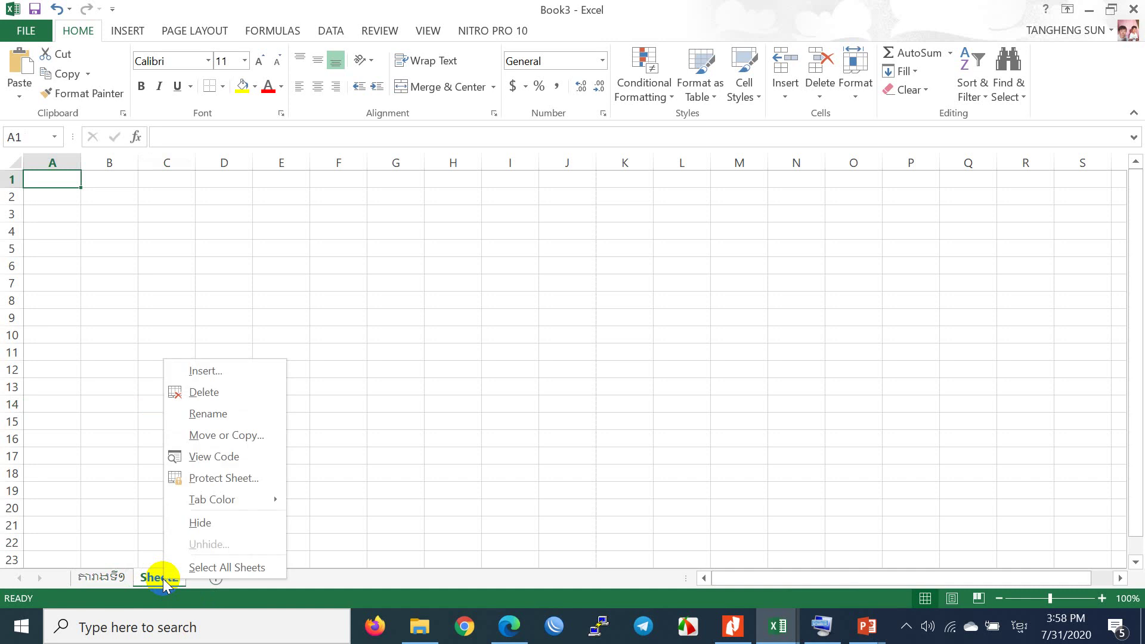
pyautogui.click(200, 414)
pyautogui.write('តារ')
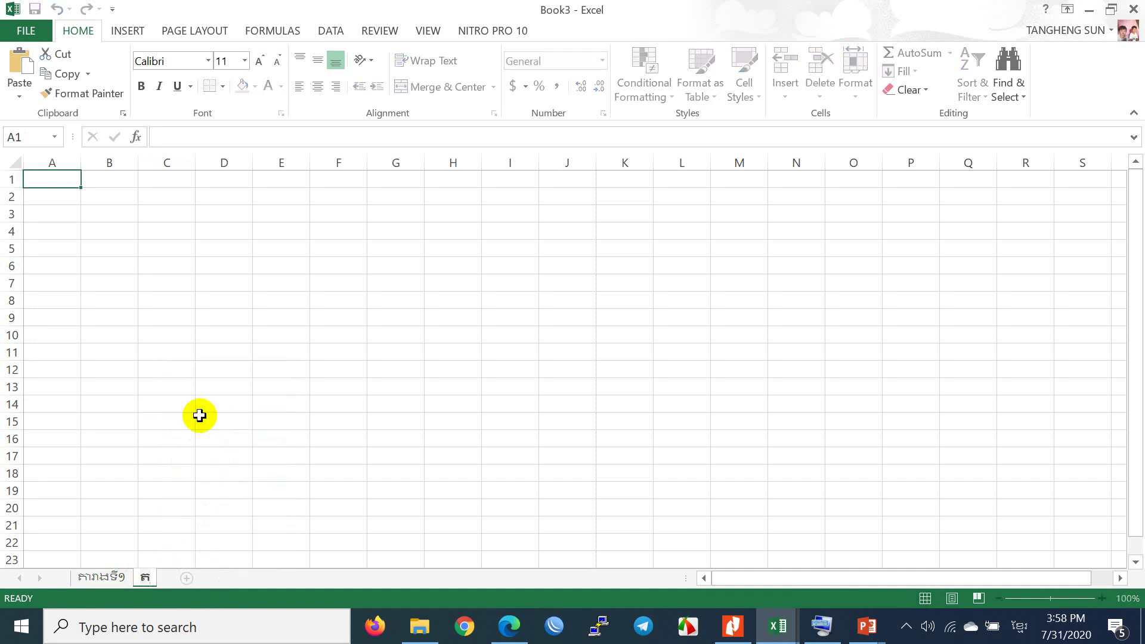
pyautogui.write('ាងទេ')
pyautogui.press('BackSpace')
pyautogui.write('ី២')
pyautogui.click(212, 408)
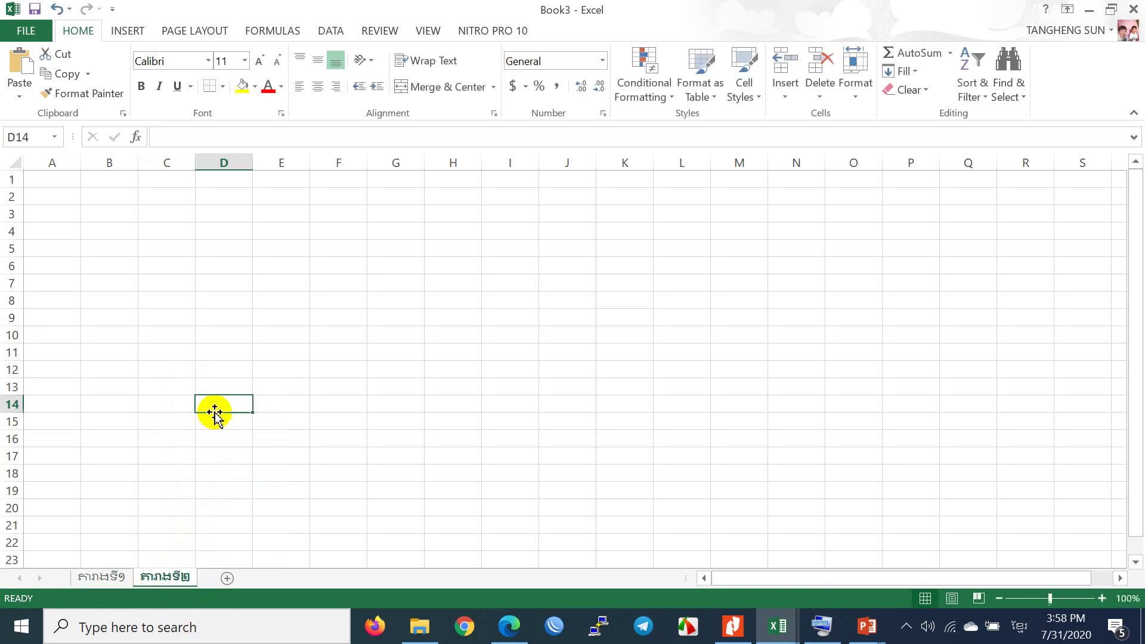
# Alternate between the sheets "តារាងទី១" and "តារាងទី២" to compare them, finishing on "តារាងទី១"
pyautogui.click(91, 577)
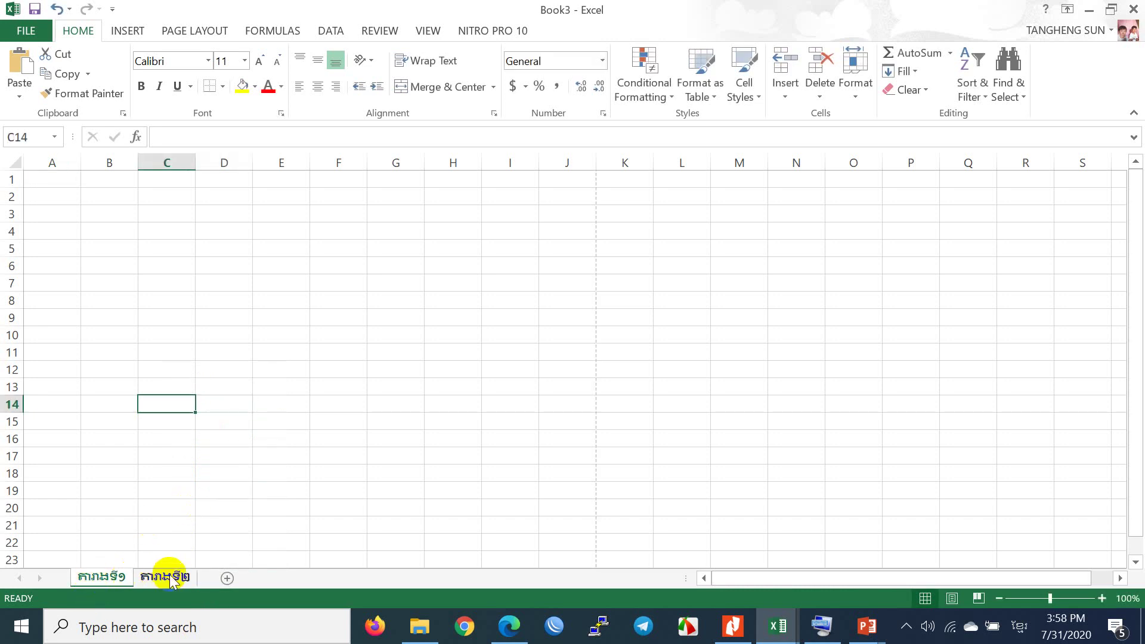
pyautogui.click(165, 577)
pyautogui.click(103, 576)
pyautogui.click(167, 576)
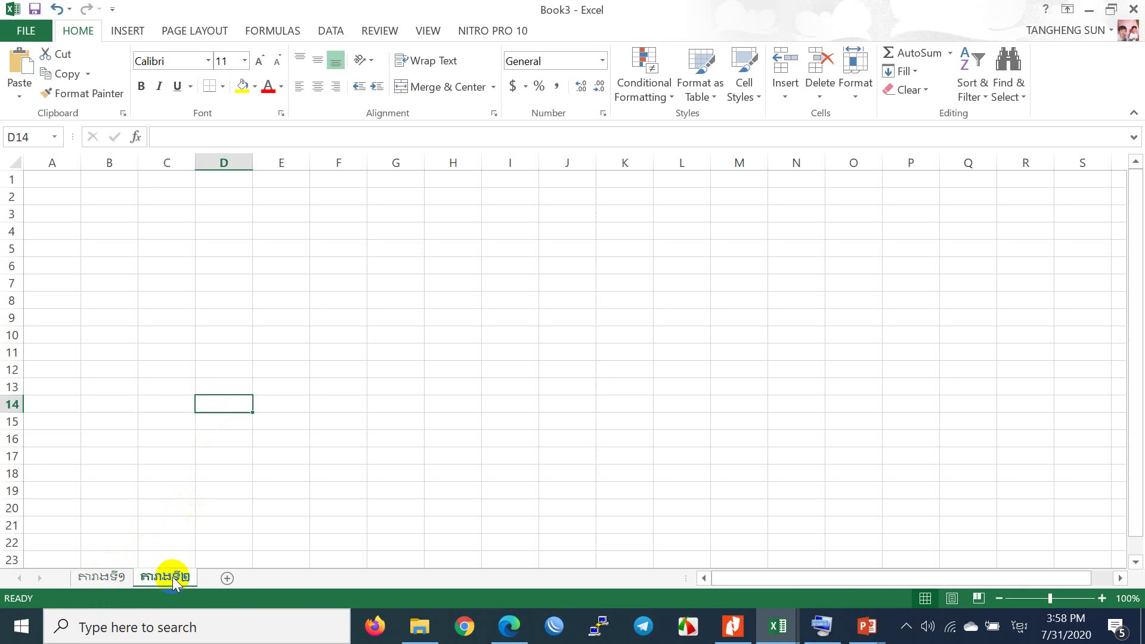
pyautogui.click(93, 579)
pyautogui.click(166, 576)
pyautogui.click(95, 578)
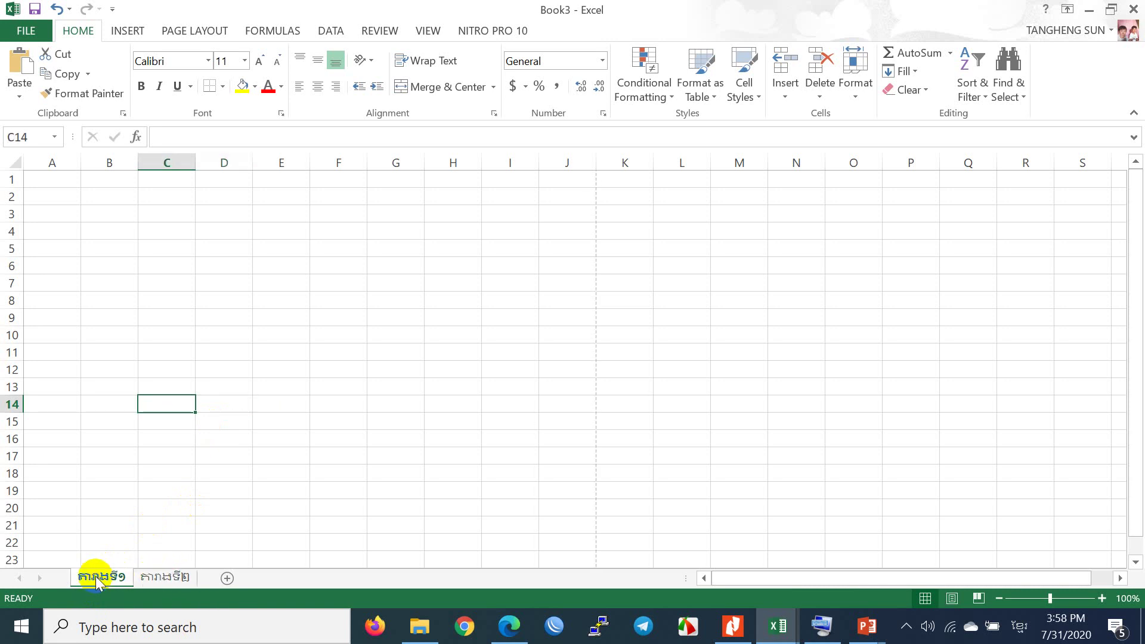
pyautogui.click(169, 576)
pyautogui.click(97, 576)
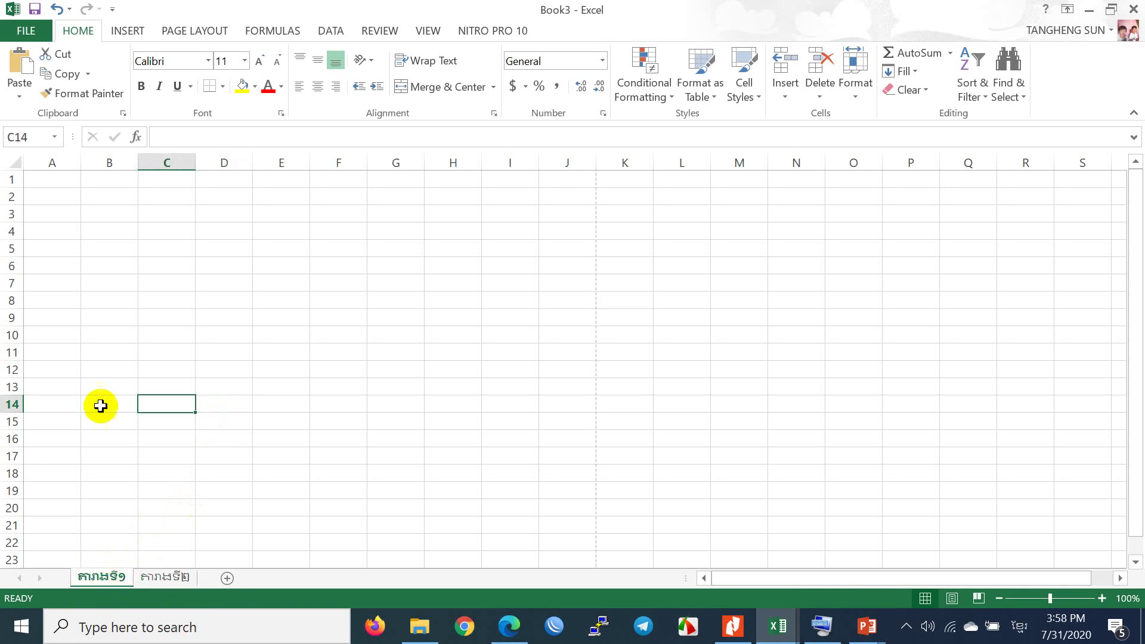
pyautogui.click(69, 179)
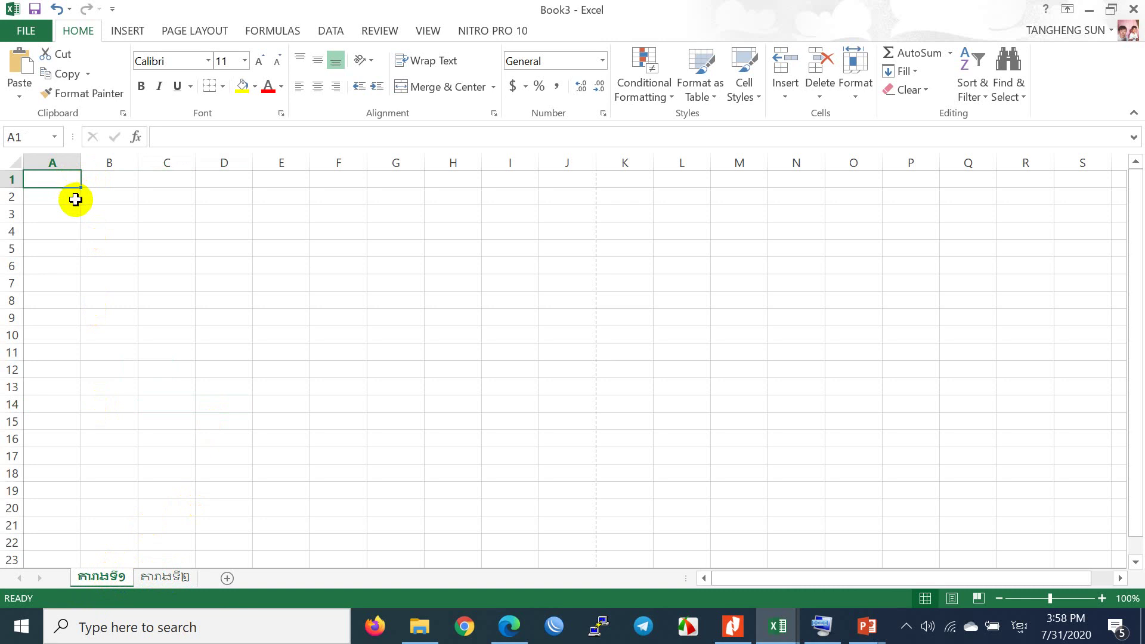
pyautogui.click(63, 198)
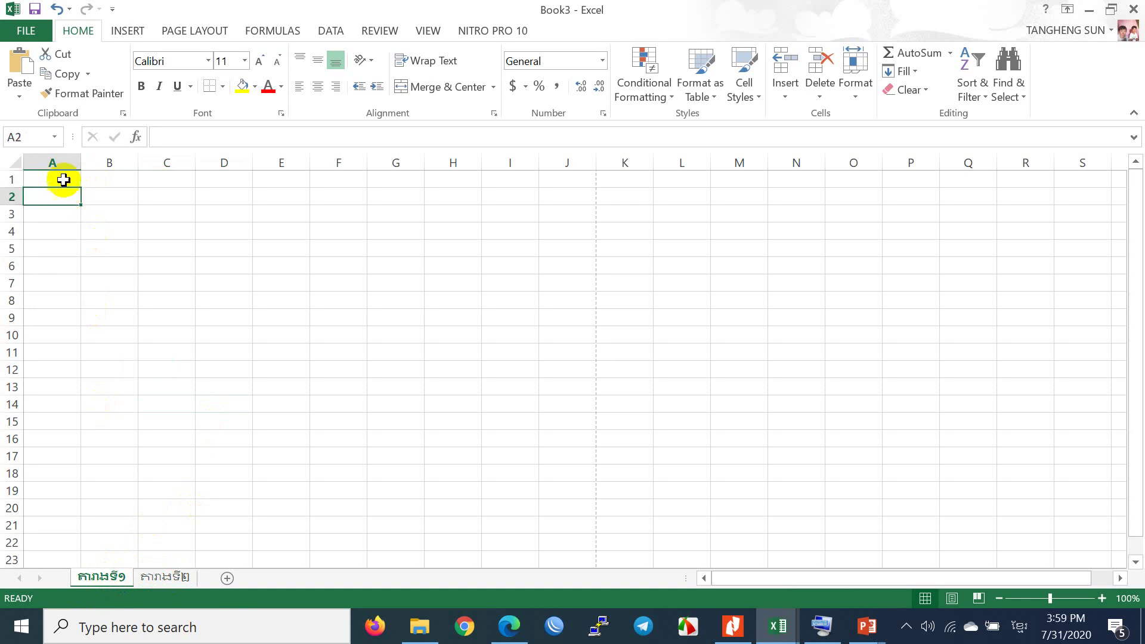
pyautogui.click(59, 178)
pyautogui.click(62, 196)
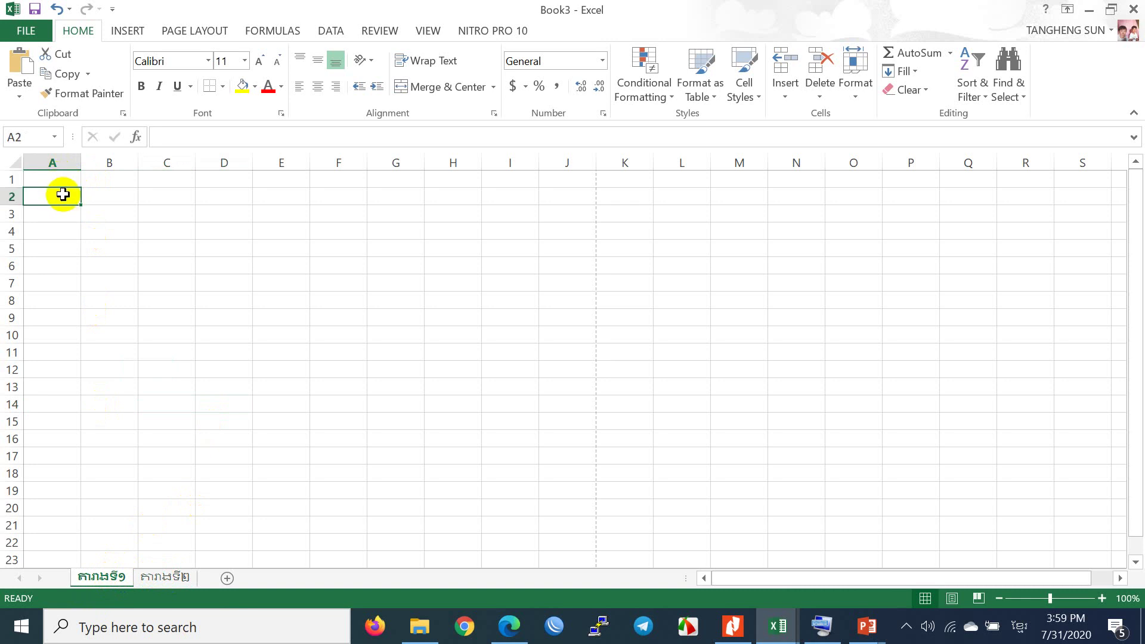
# Switch to the browser's PDF, read the ShopA Daily Report table from N to Total, and return to the workbook
pyautogui.click(65, 180)
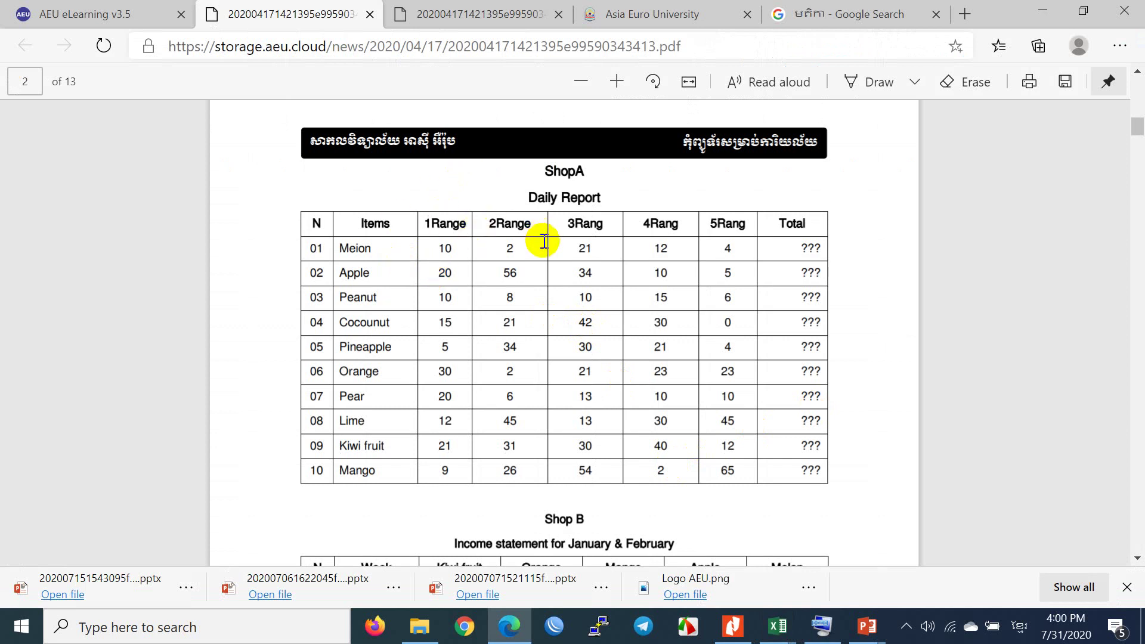
pyautogui.moveTo(562, 197); pyautogui.dragTo(571, 199)
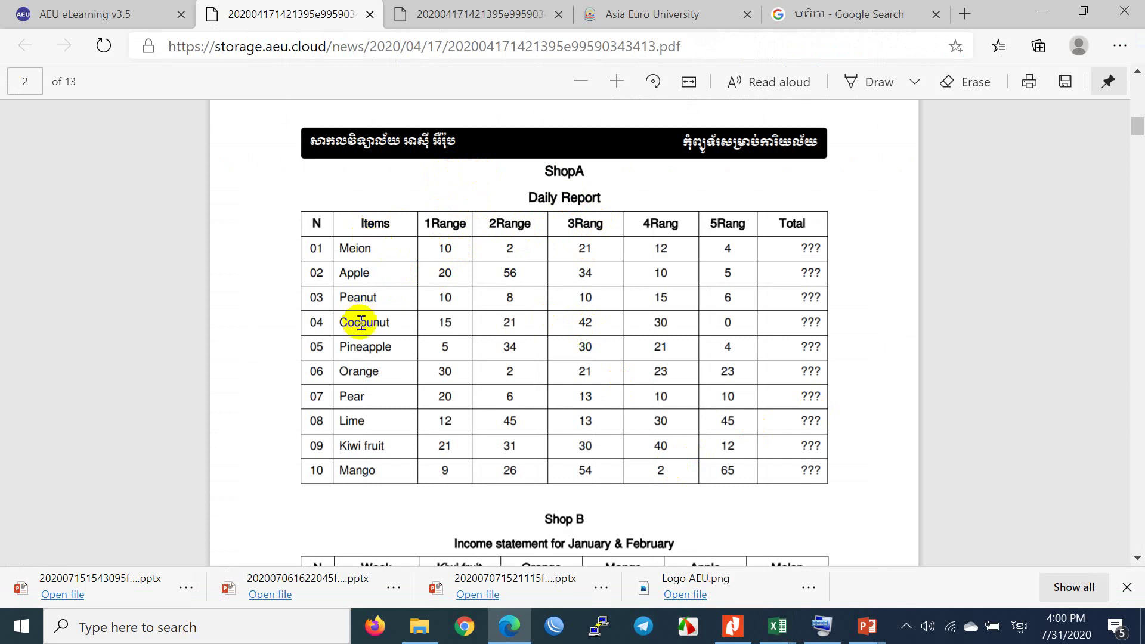
pyautogui.moveTo(525, 202); pyautogui.dragTo(555, 206)
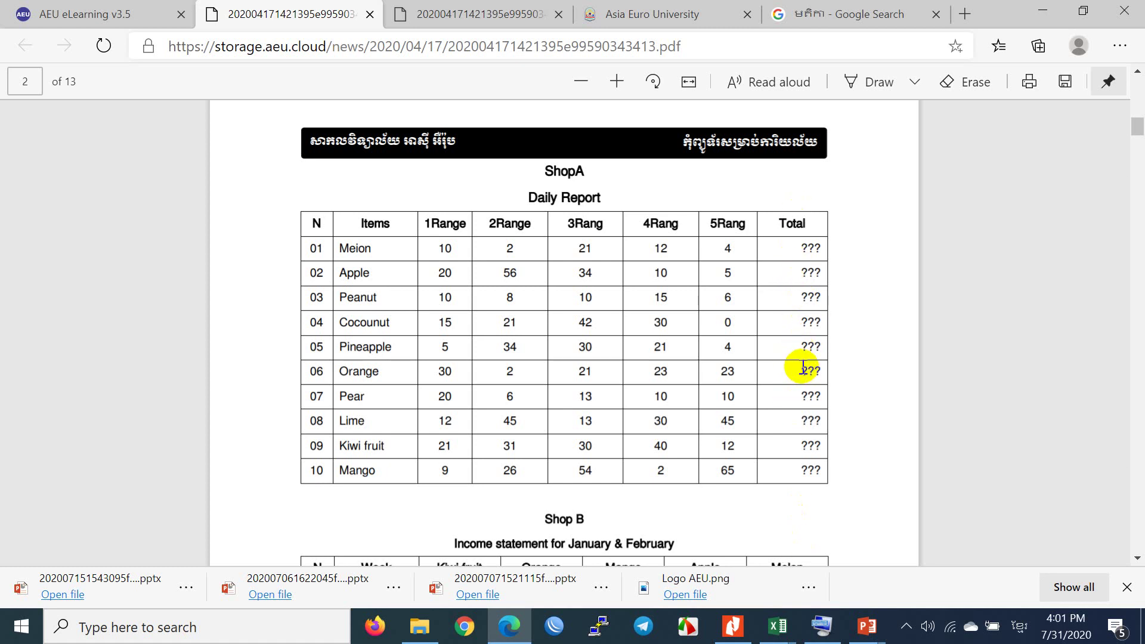
pyautogui.hotkey('alt', 'Tab')
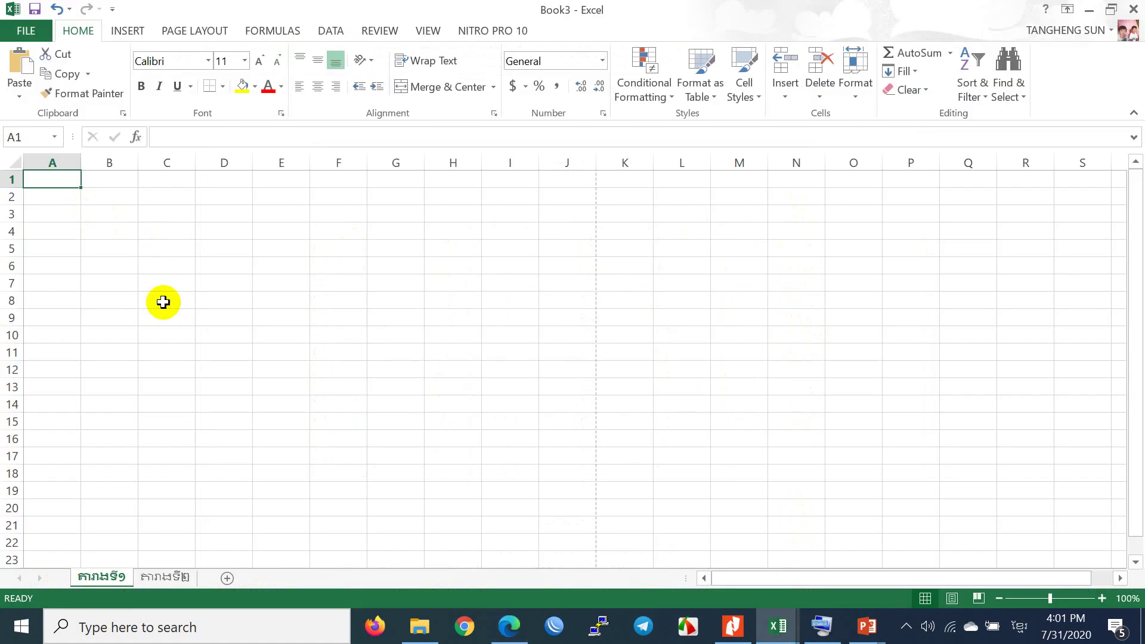
# Merge and center the range A1:J2 on the sheet "តារាងទី១"
pyautogui.scroll(-4, 126, 251)
pyautogui.scroll(4, 96, 218)
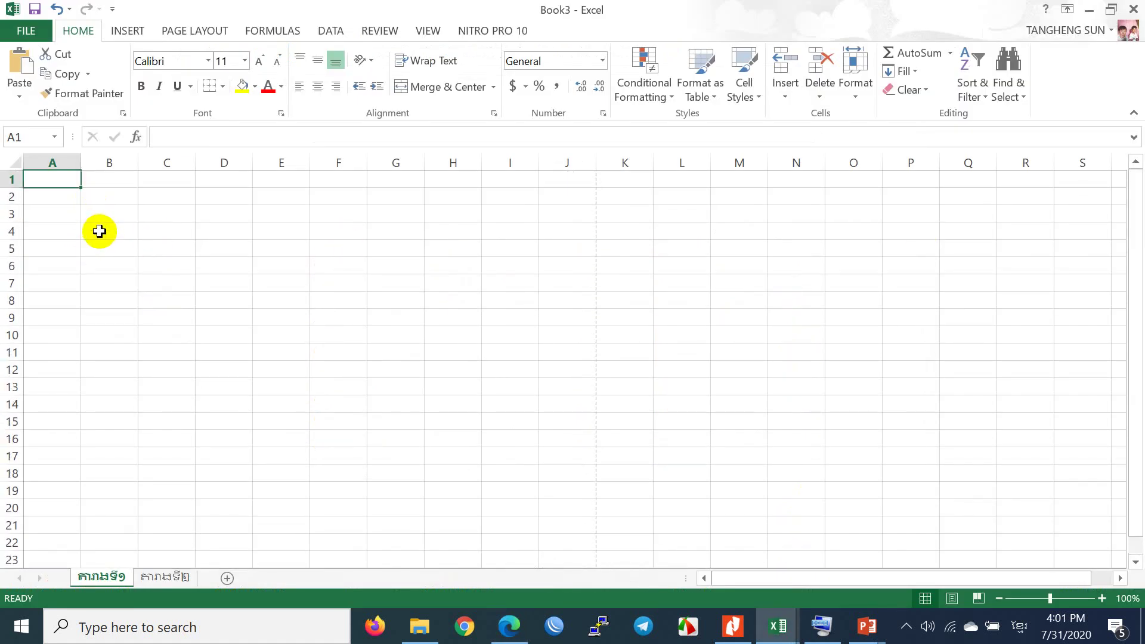
pyautogui.moveTo(64, 173); pyautogui.dragTo(564, 197)
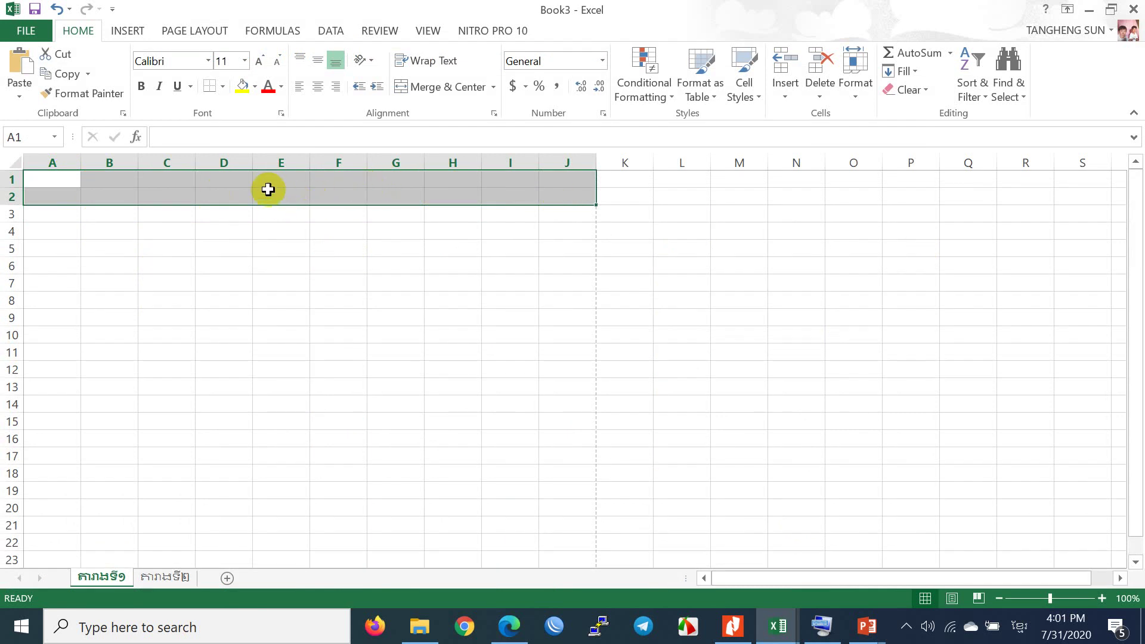
pyautogui.click(422, 91)
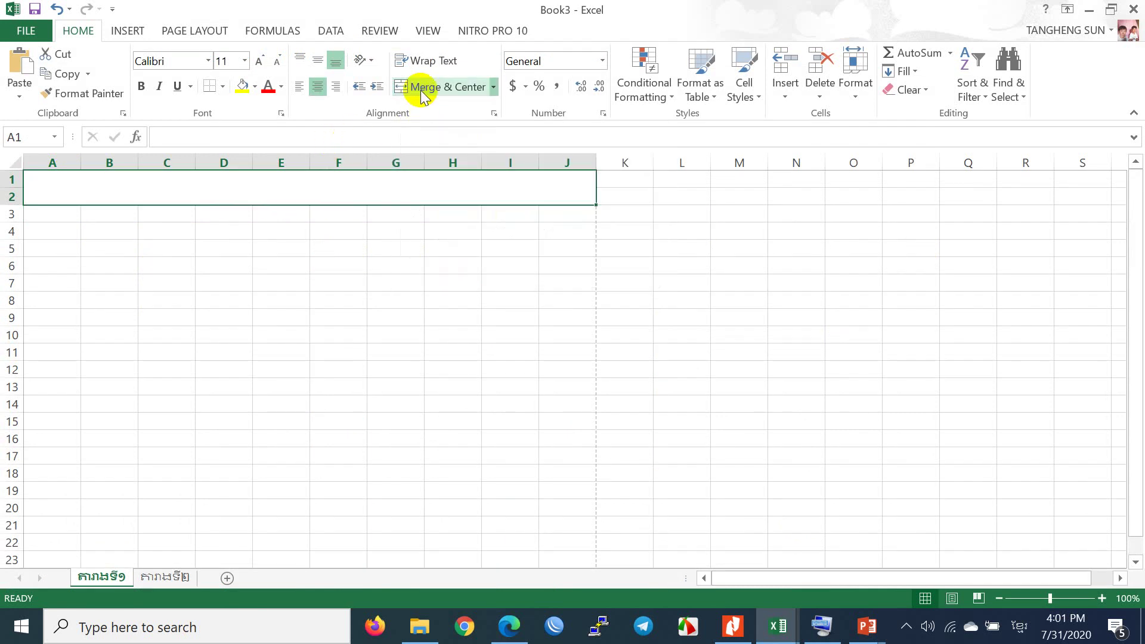
# Enter the heading "លំហាត់" in the merged cell A1:J2 using the Khmer keyboard layout
pyautogui.doubleClick(292, 189)
pyautogui.hotkey('alt', 'shift')
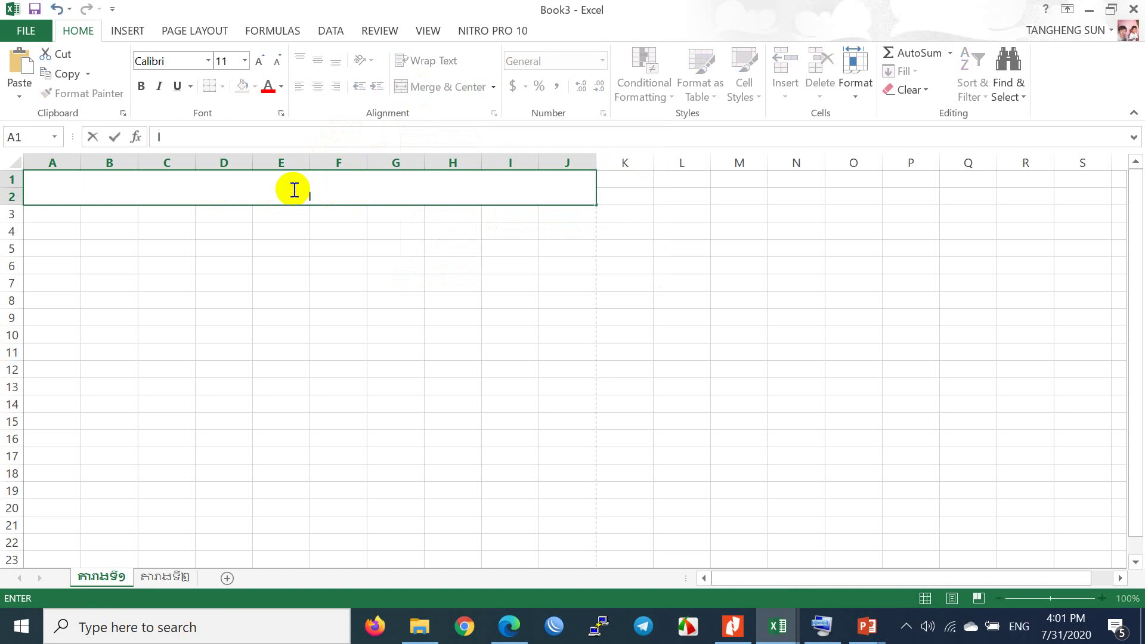
pyautogui.hotkey('alt', 'shift')
pyautogui.write('លំហាត់')
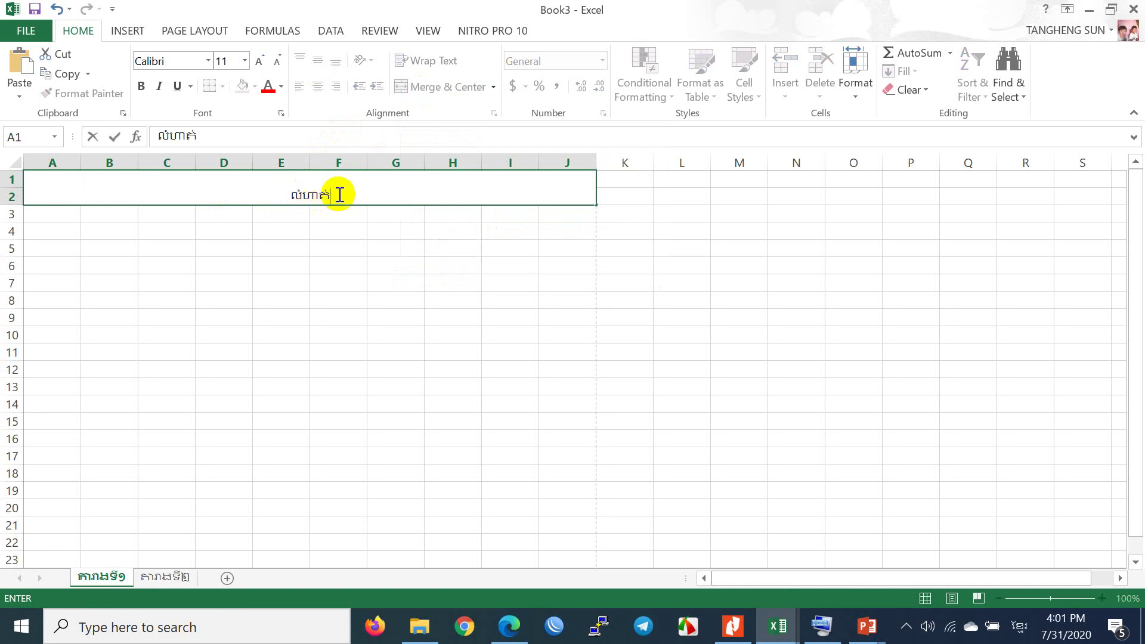
pyautogui.hotkey('ctrl', 'Return')
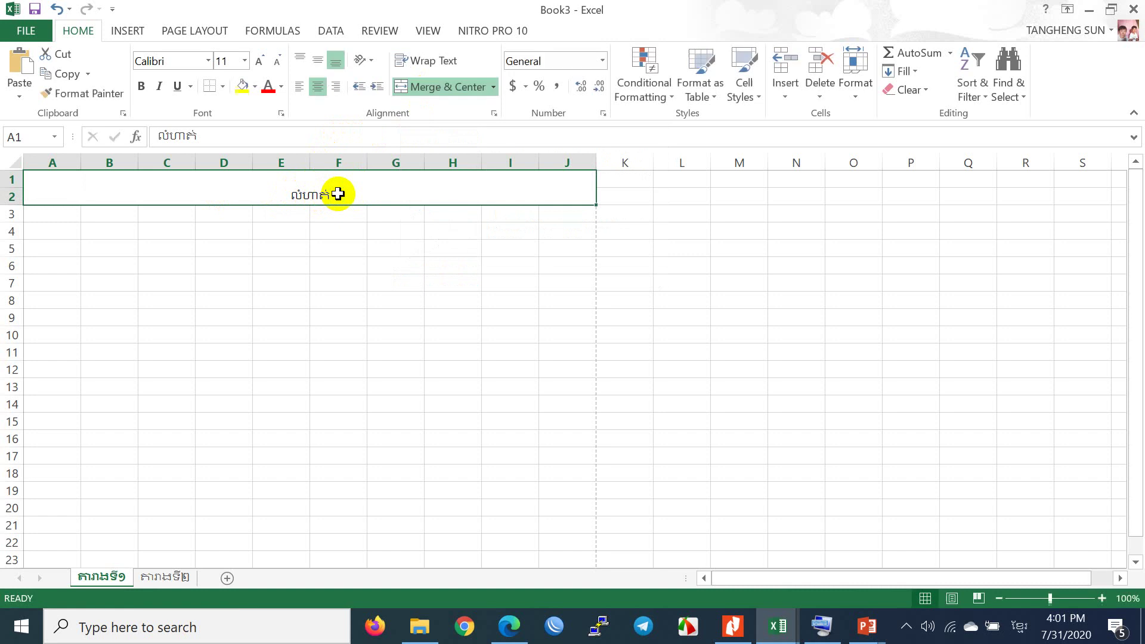
# Add a line break after the heading text in the merged cell and enter "ទី២" on the second line
pyautogui.doubleClick(338, 194)
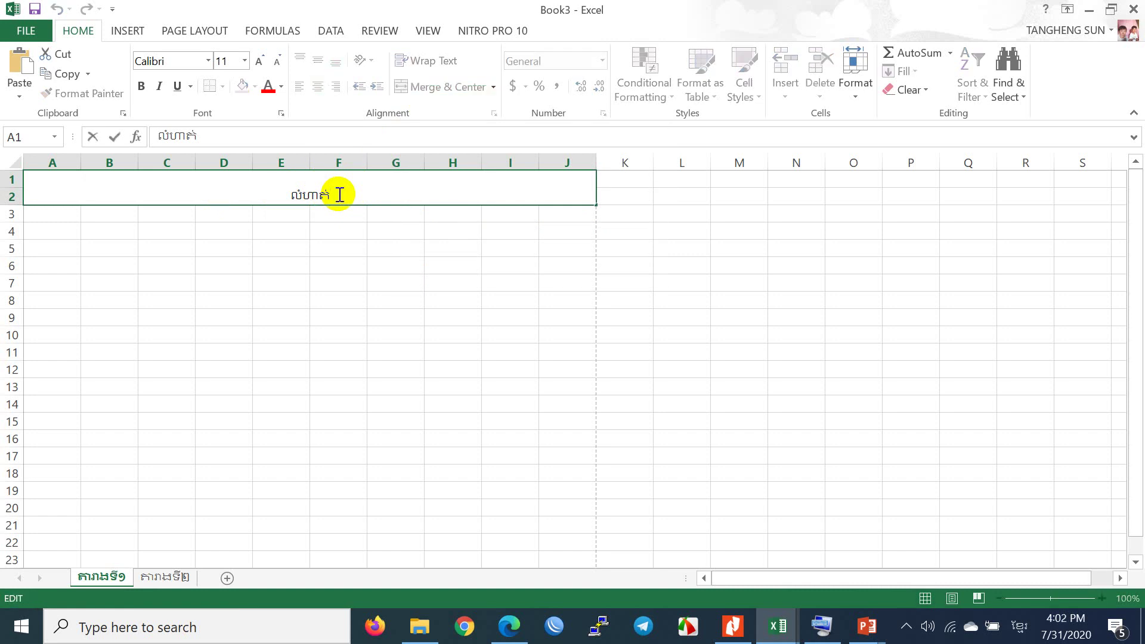
pyautogui.press('alt')
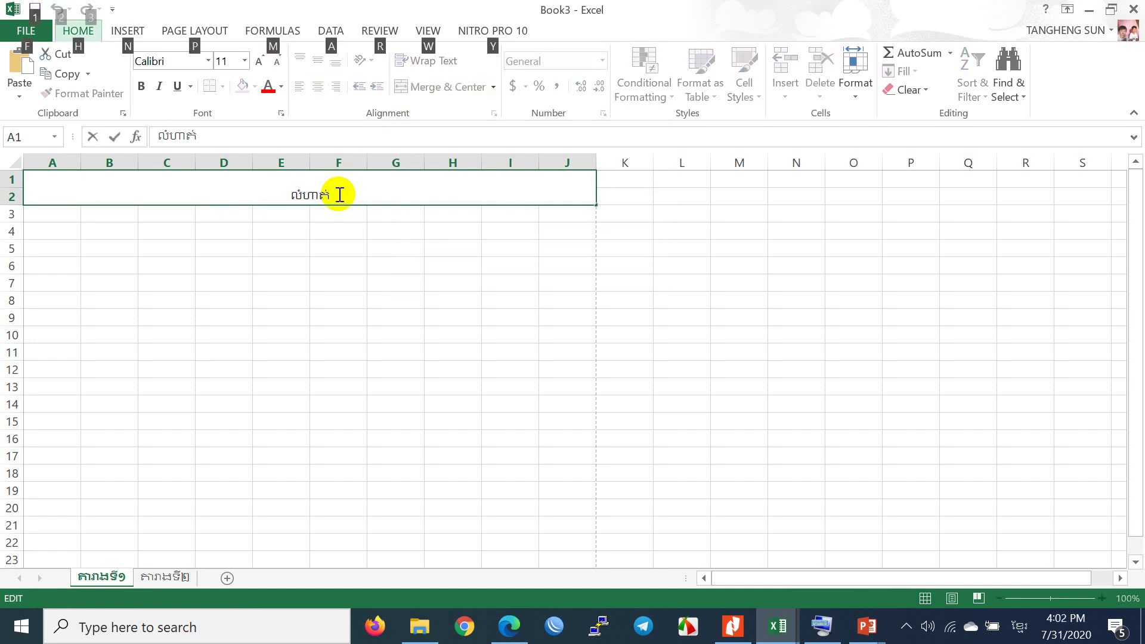
pyautogui.press('alt')
pyautogui.hotkey('alt', 'Return')
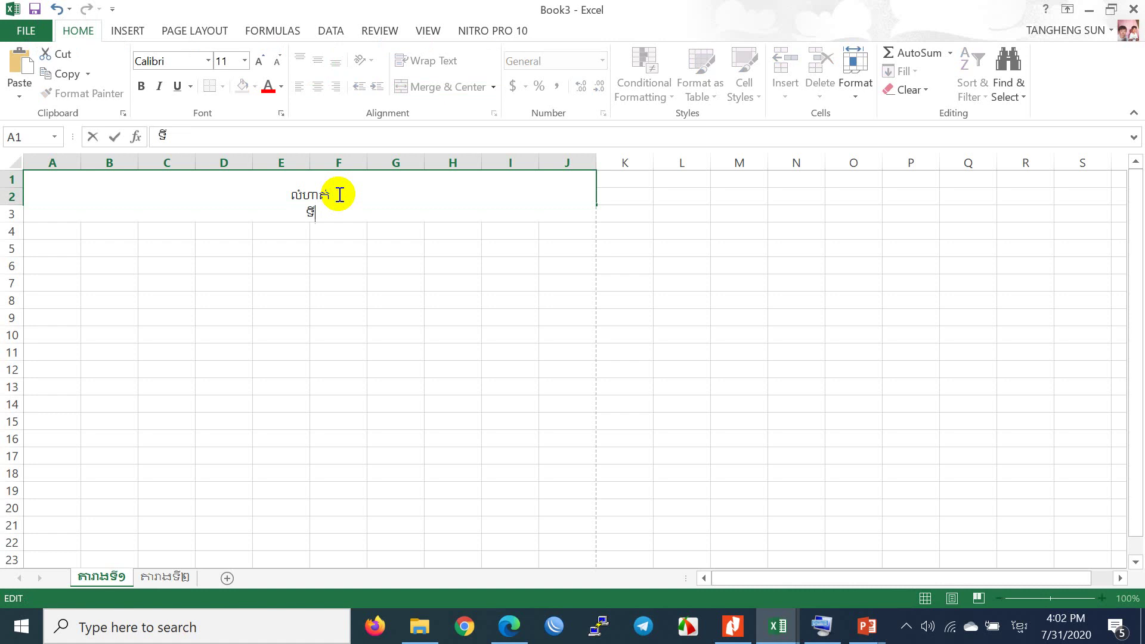
pyautogui.write('ទី២')
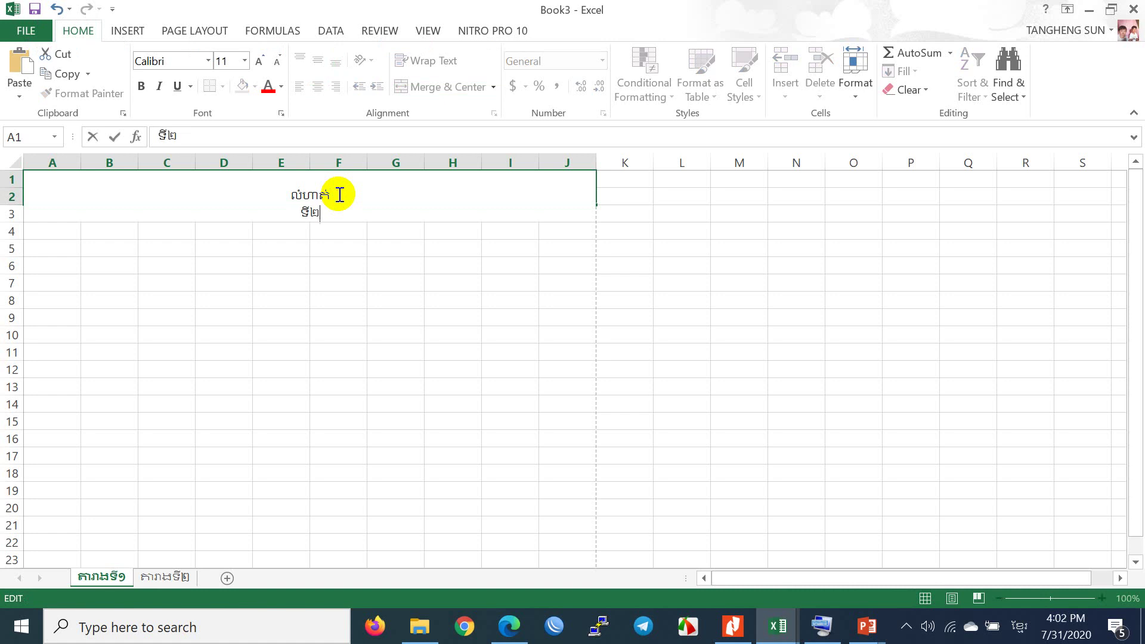
pyautogui.click(357, 241)
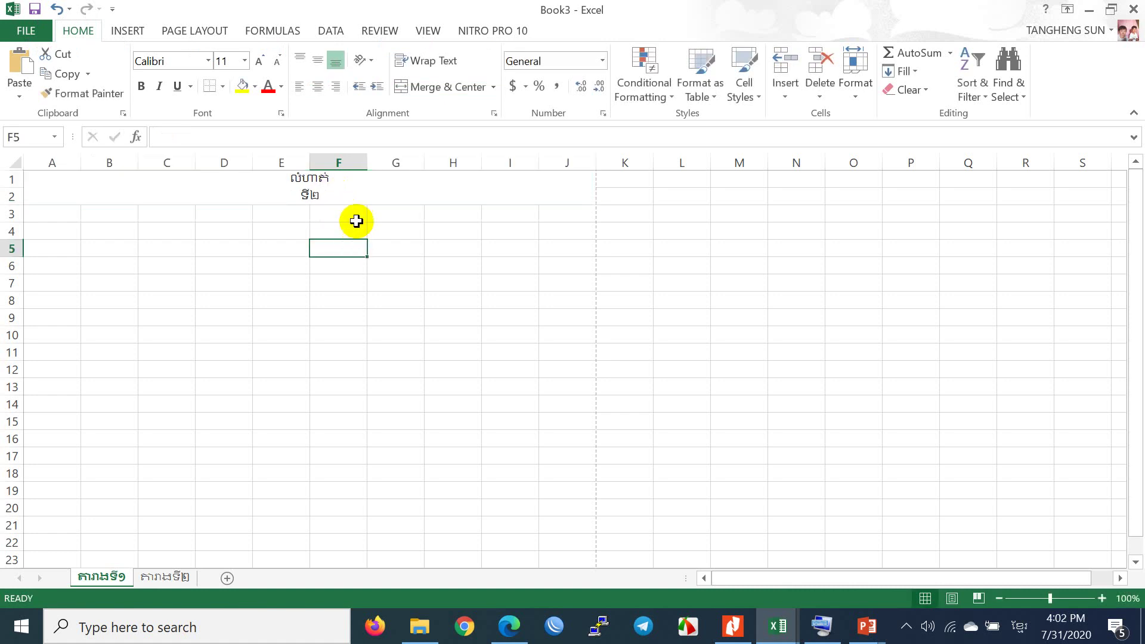
# Format the merged heading with the Khmer OS Siemreap font at size 11
pyautogui.click(352, 184)
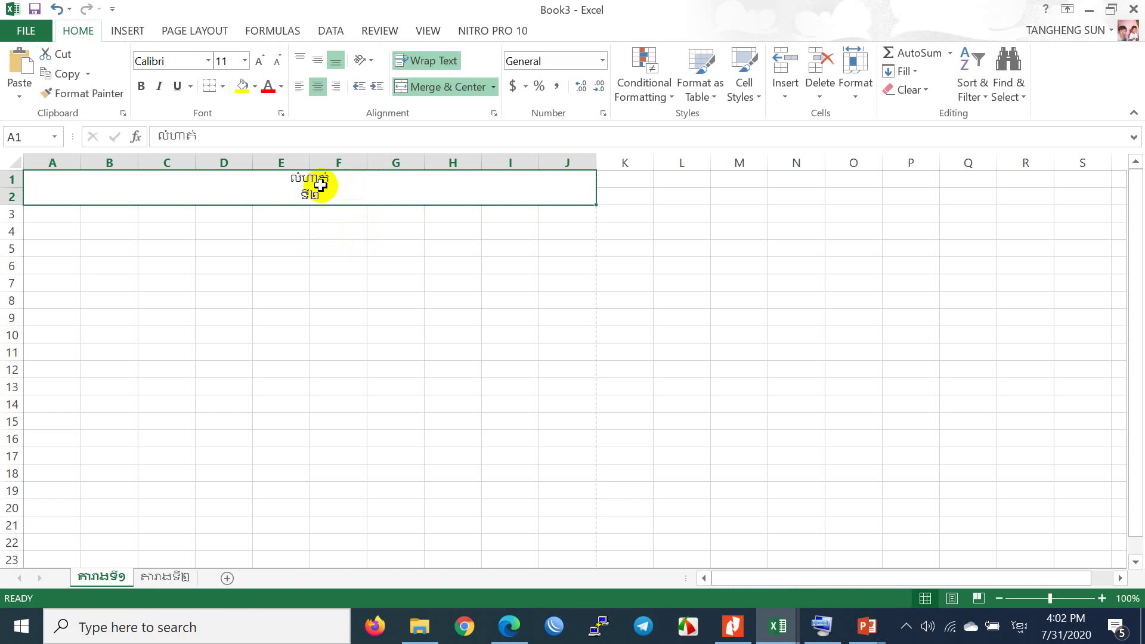
pyautogui.click(332, 222)
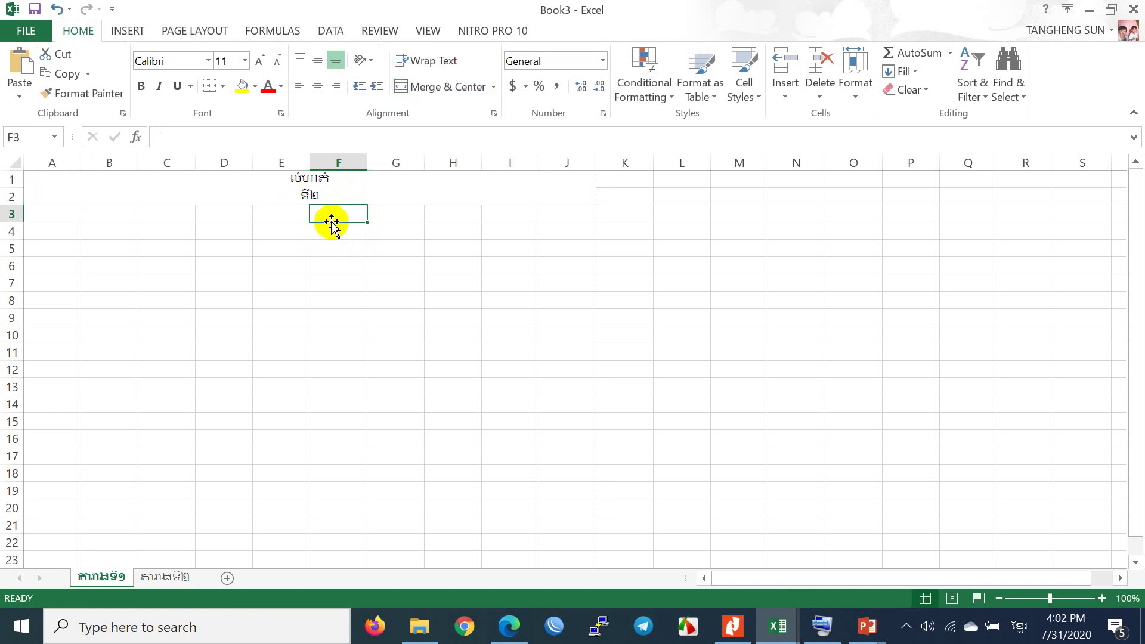
pyautogui.click(318, 193)
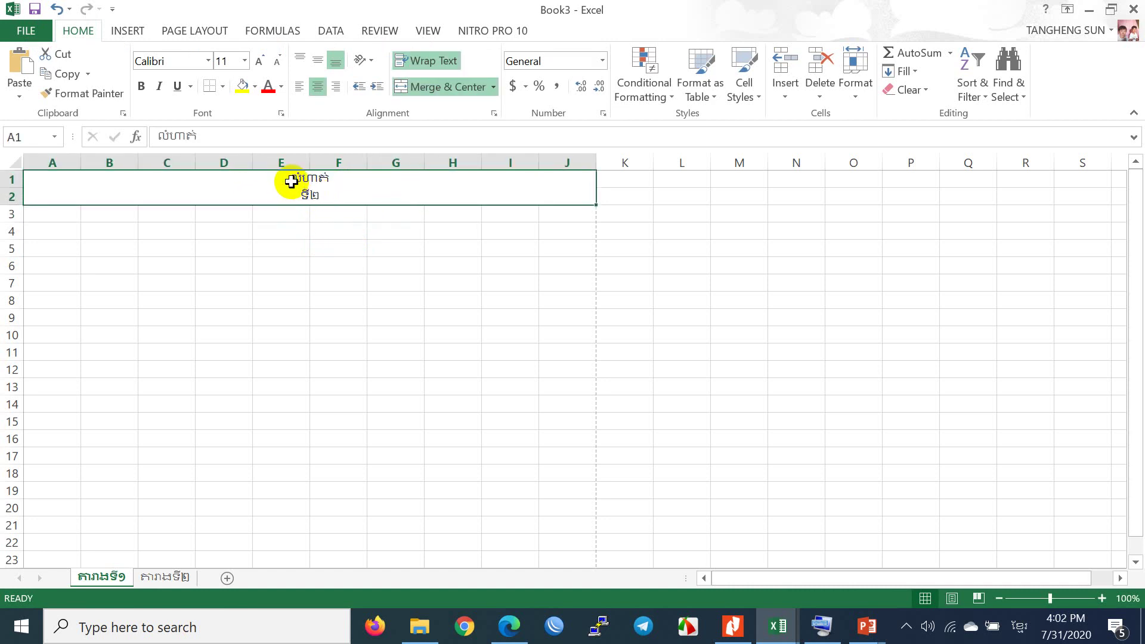
pyautogui.click(189, 64)
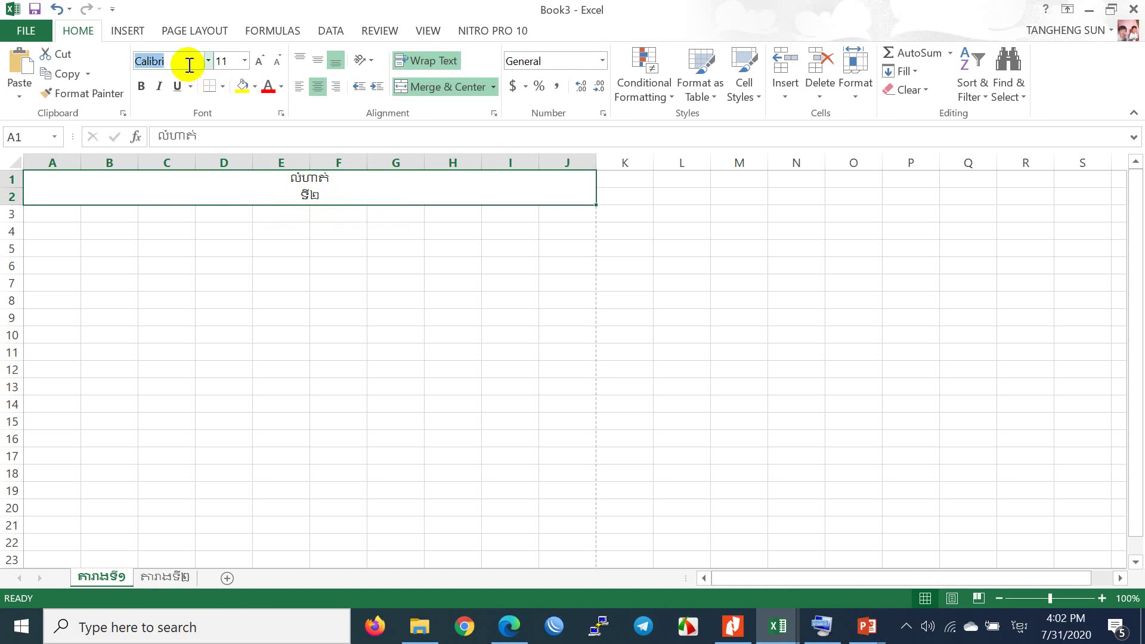
pyautogui.write('Khm')
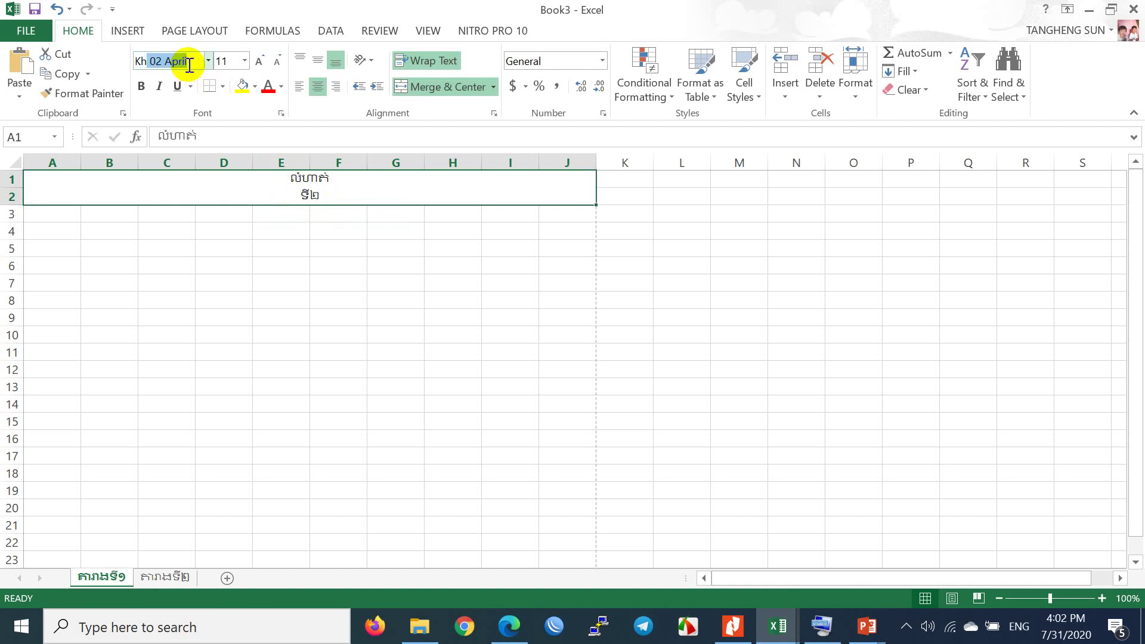
pyautogui.write('er OS Sier')
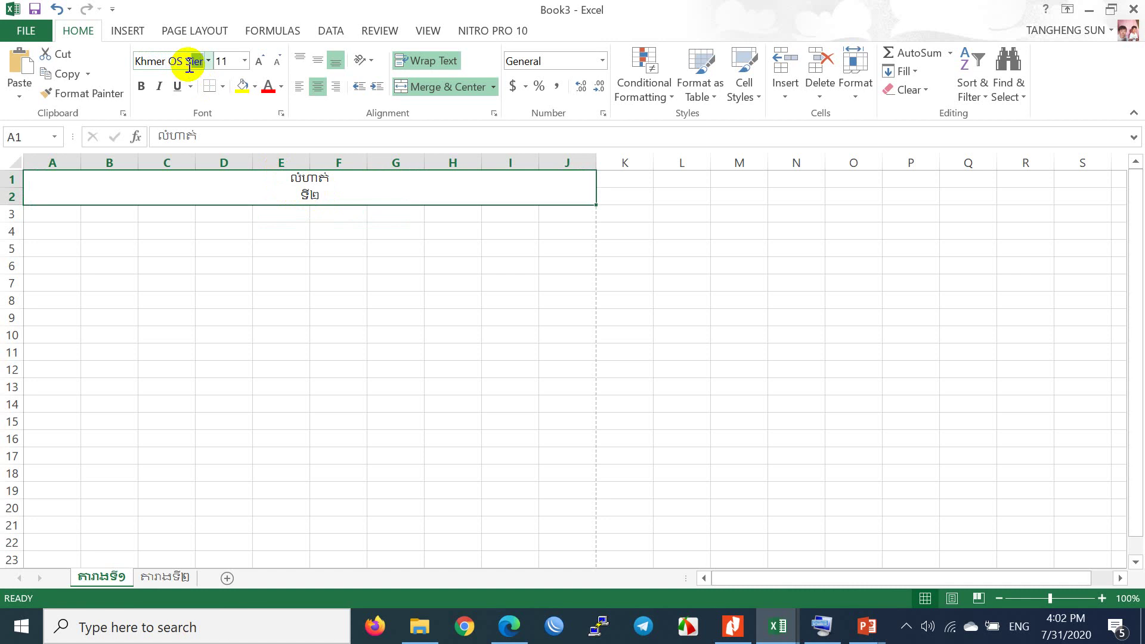
pyautogui.press('Return')
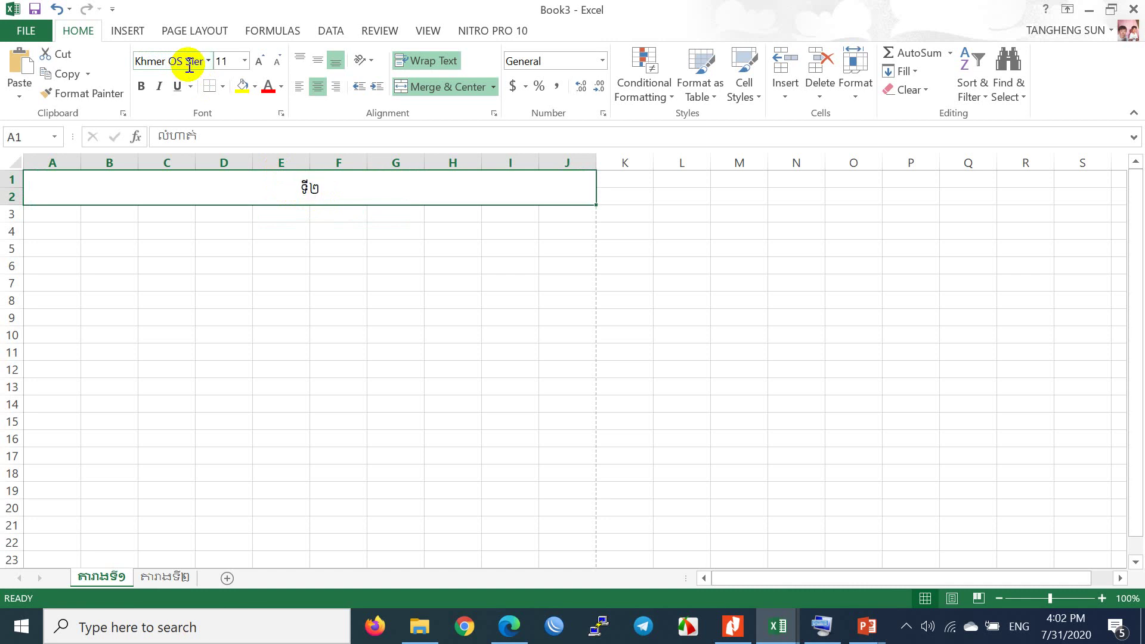
pyautogui.click(245, 61)
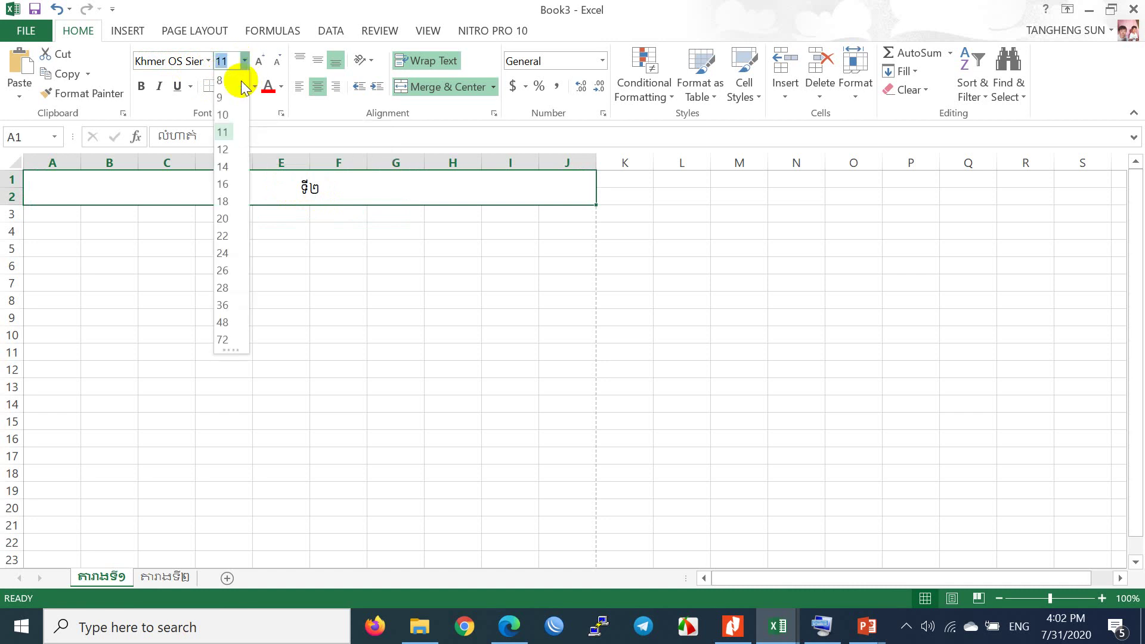
pyautogui.click(224, 132)
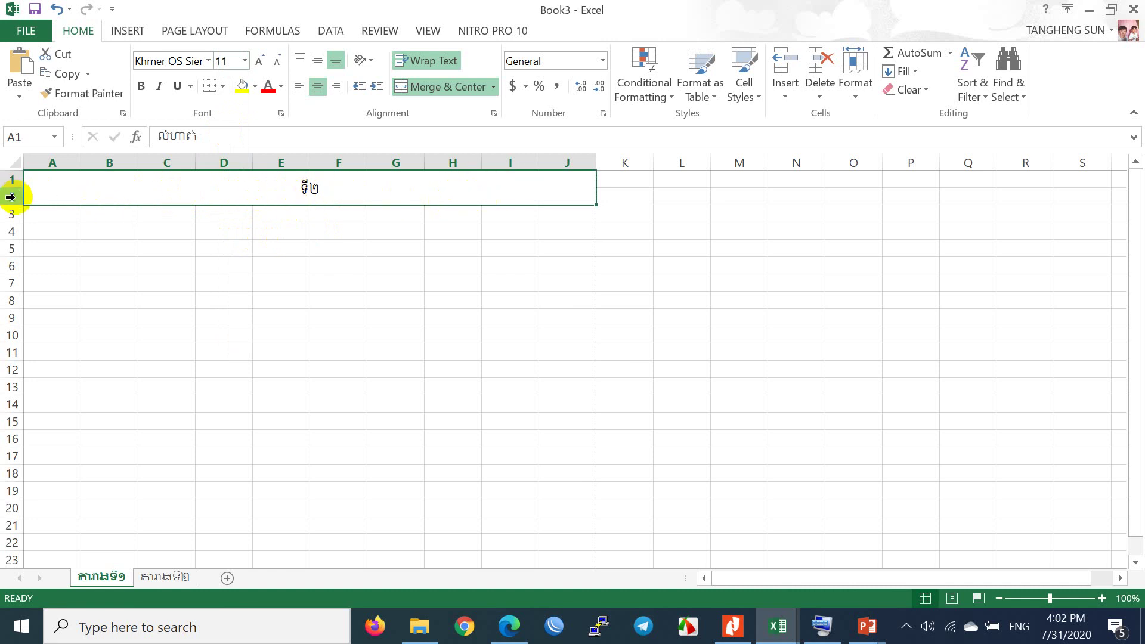
# Increase the height of row 2 to fit both heading lines and center the heading horizontally and vertically
pyautogui.moveTo(15, 203); pyautogui.dragTo(14, 230)
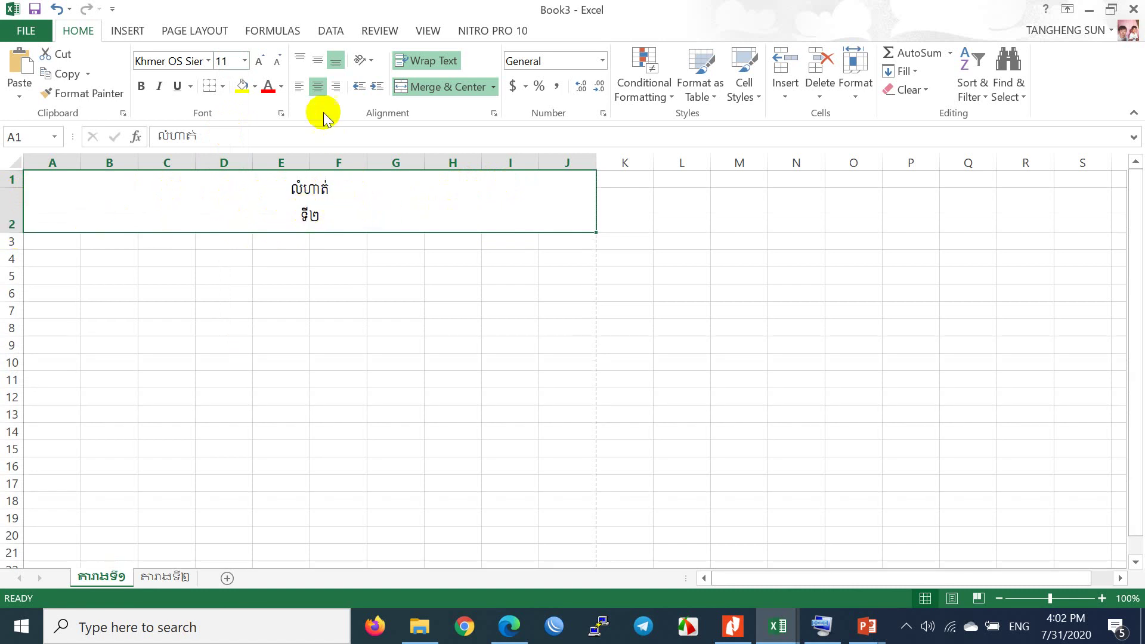
pyautogui.click(300, 87)
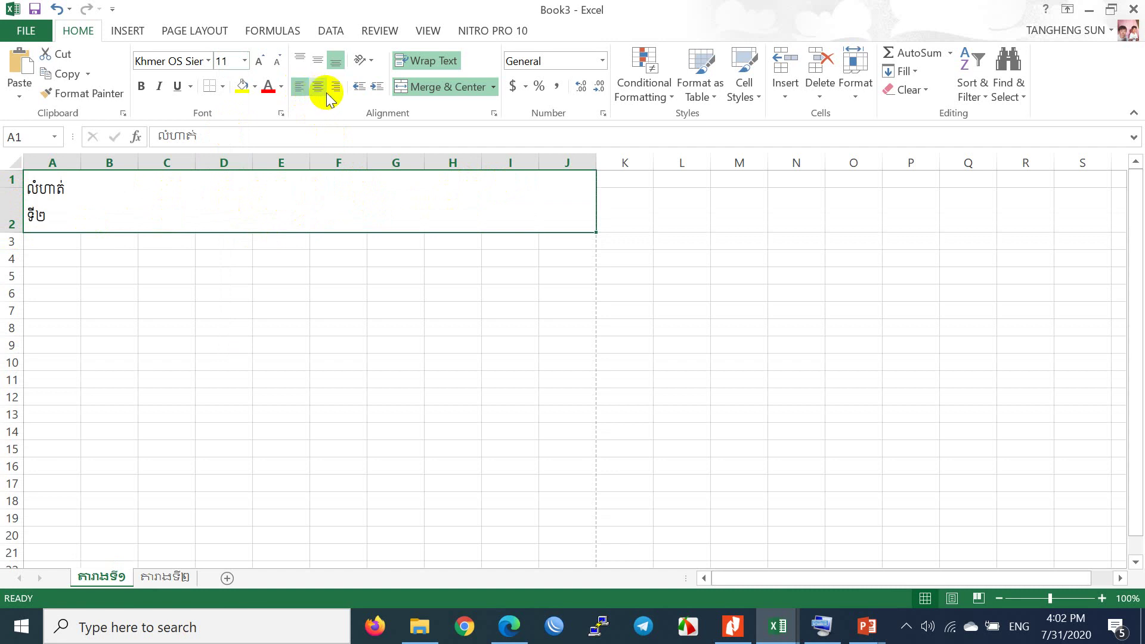
pyautogui.click(336, 87)
pyautogui.click(318, 88)
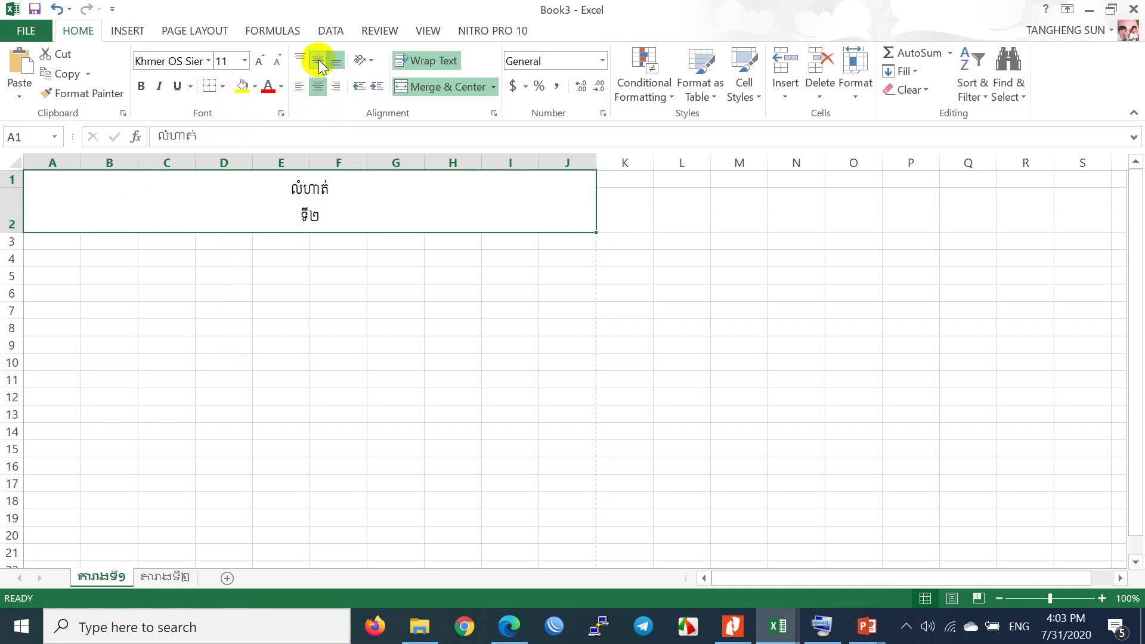
pyautogui.click(318, 60)
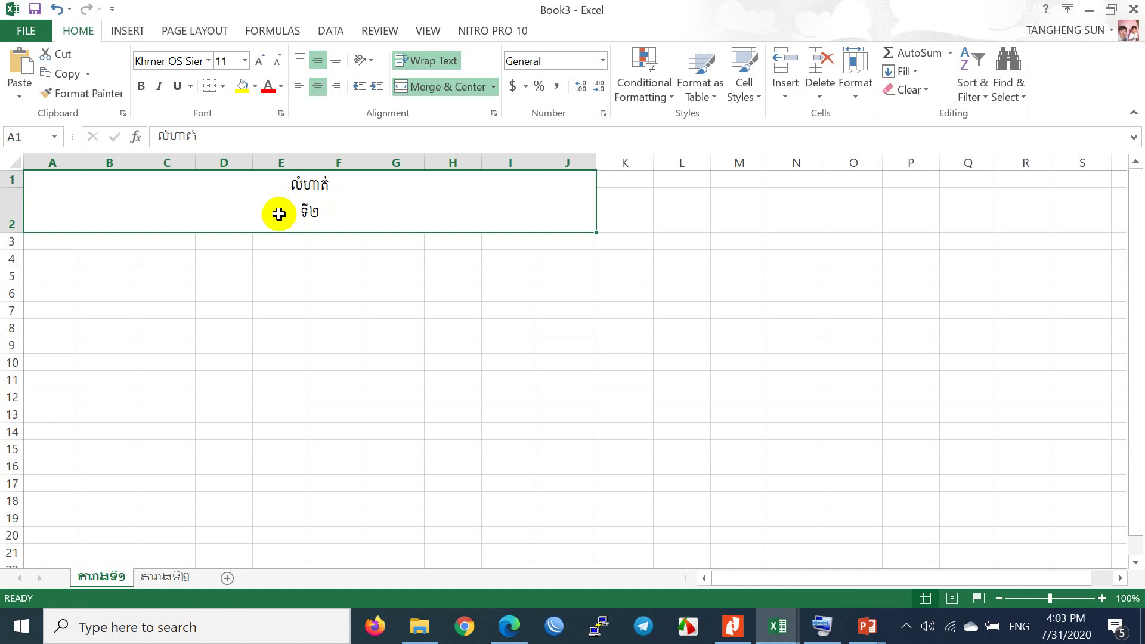
# Enter the column header "N" in cell A3 below the merged heading
pyautogui.click(56, 242)
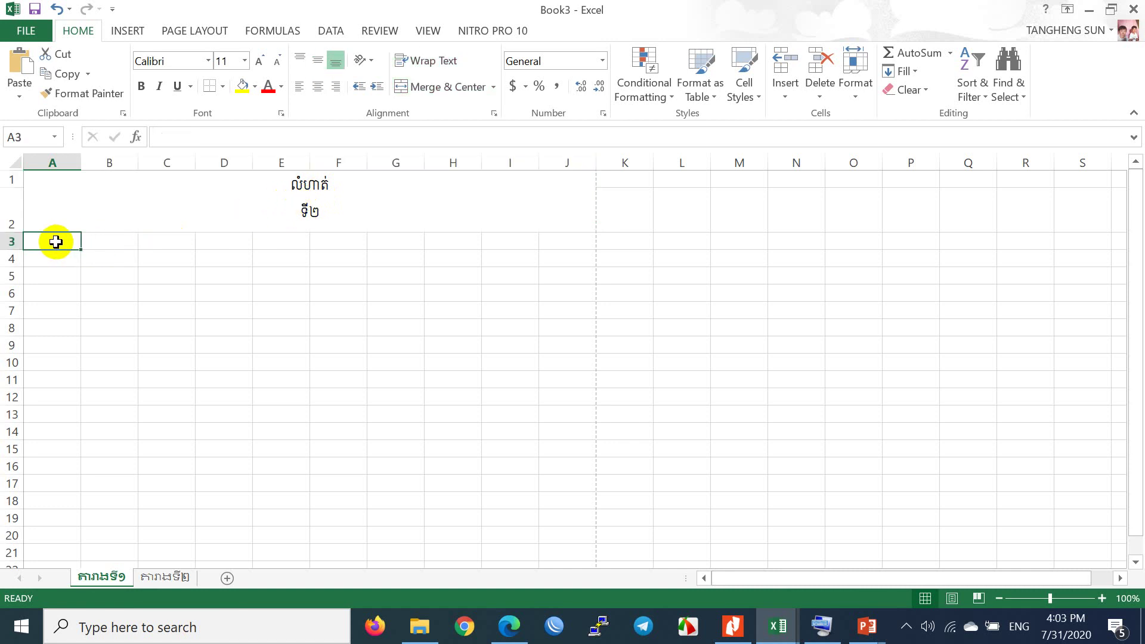
pyautogui.write('N')
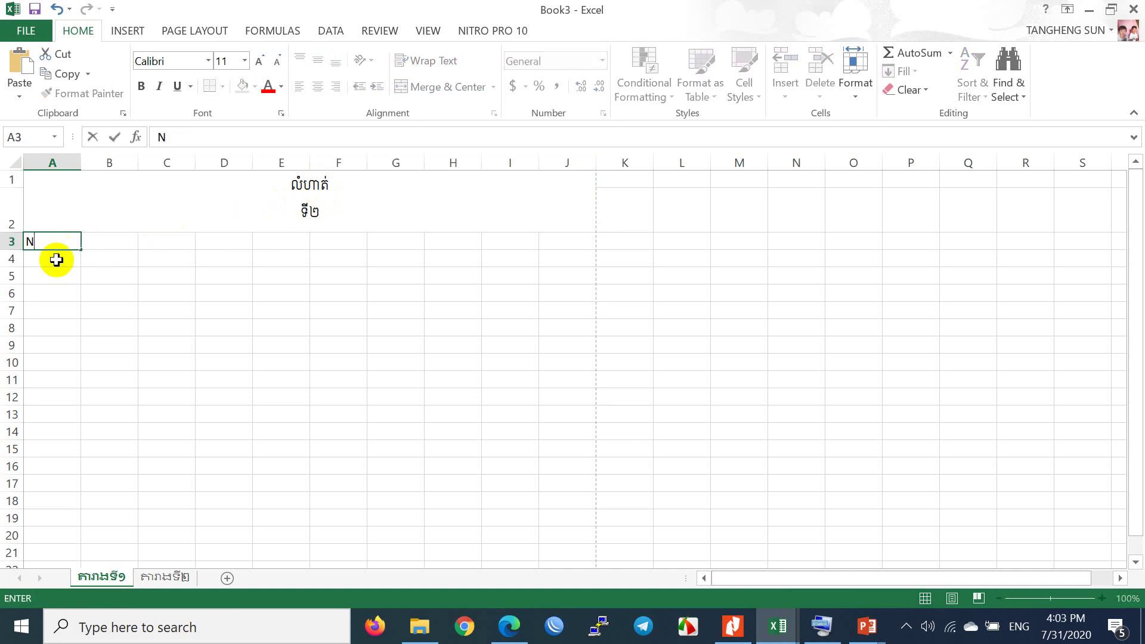
pyautogui.click(93, 256)
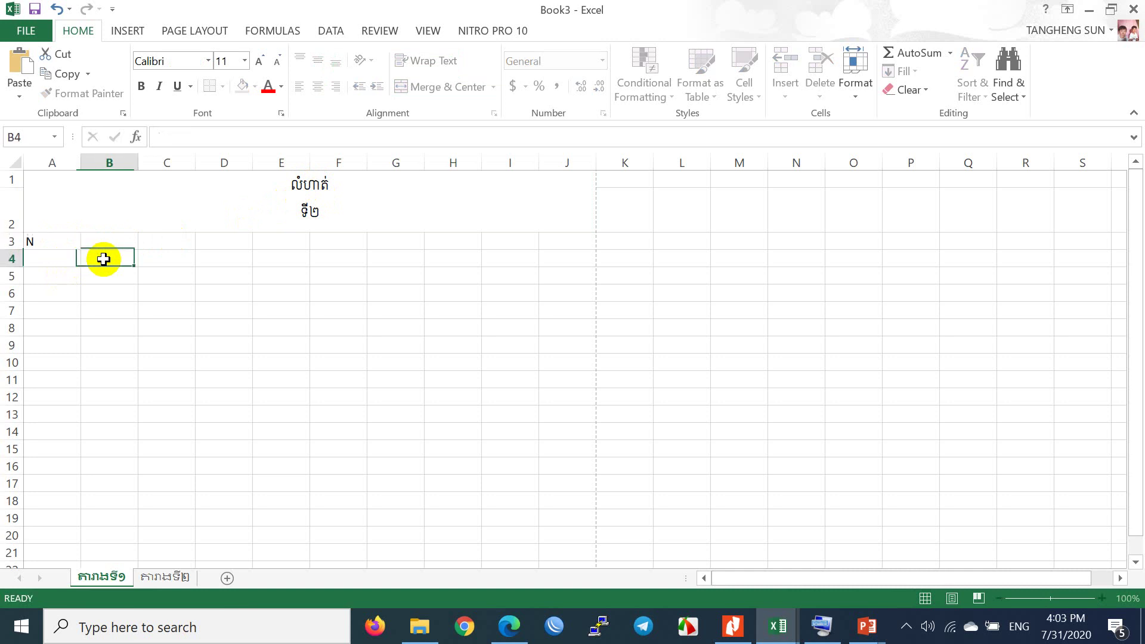
pyautogui.click(51, 242)
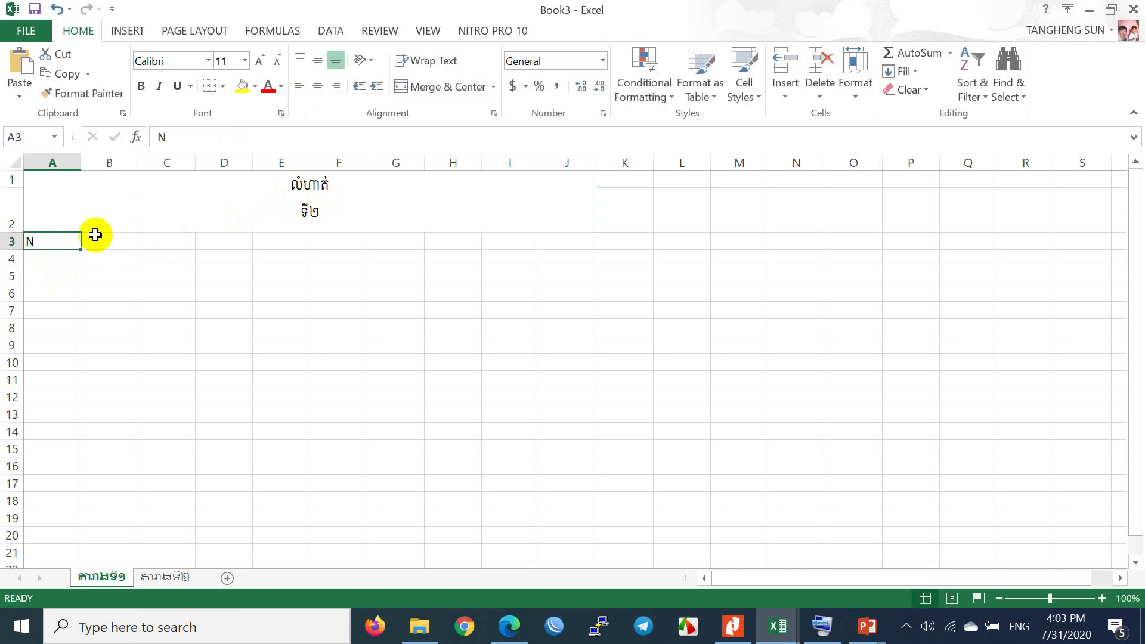
# Enter 01 in cell A4 as the first item number and reselect that cell
pyautogui.click(63, 263)
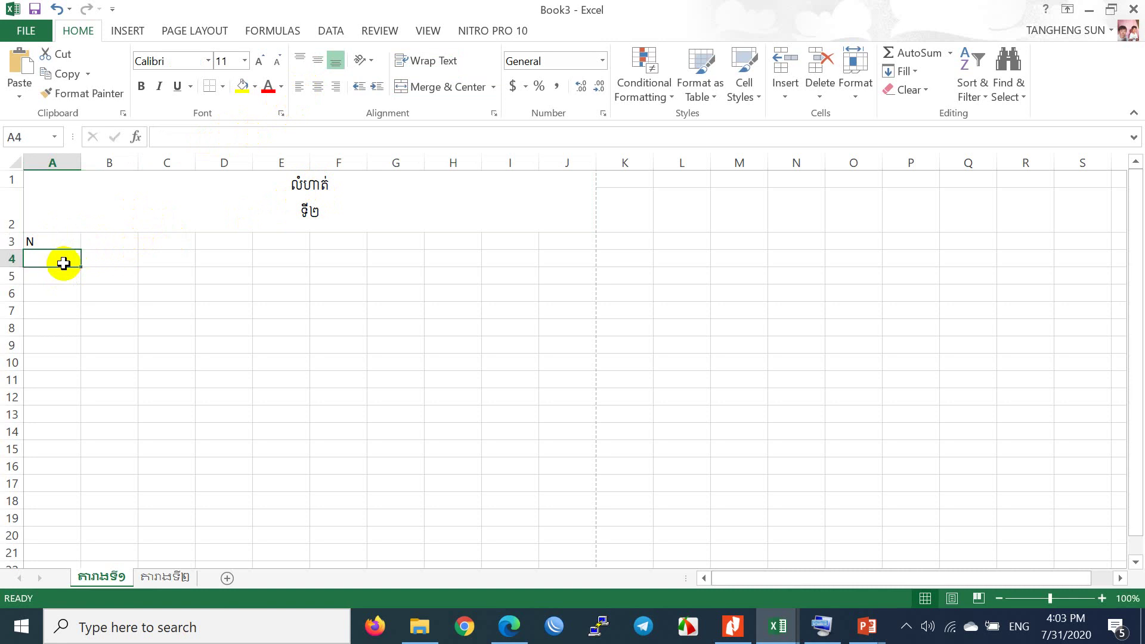
pyautogui.write('01')
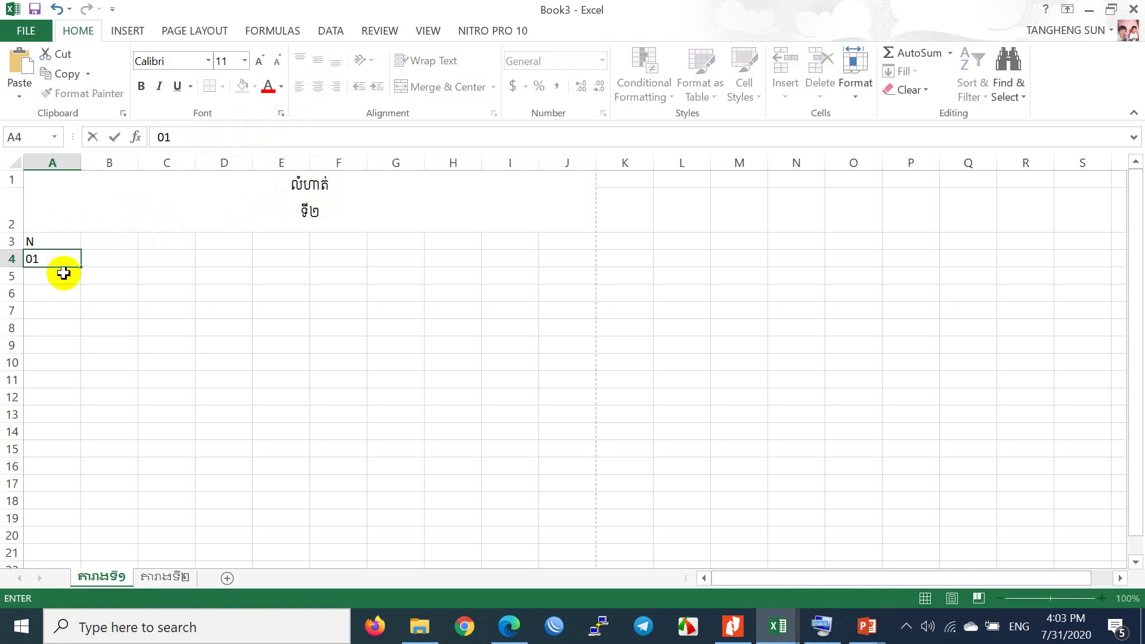
pyautogui.press('Return')
pyautogui.click(68, 258)
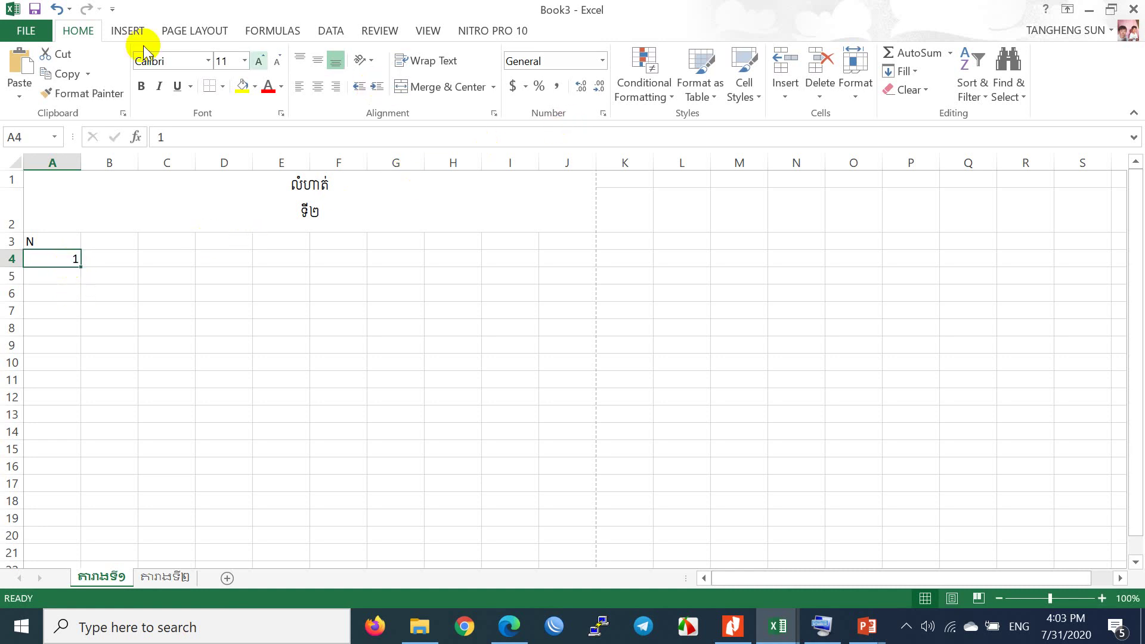
# Apply the custom number format 00 to cell A4 so the item number has a leading zero
pyautogui.click(602, 113)
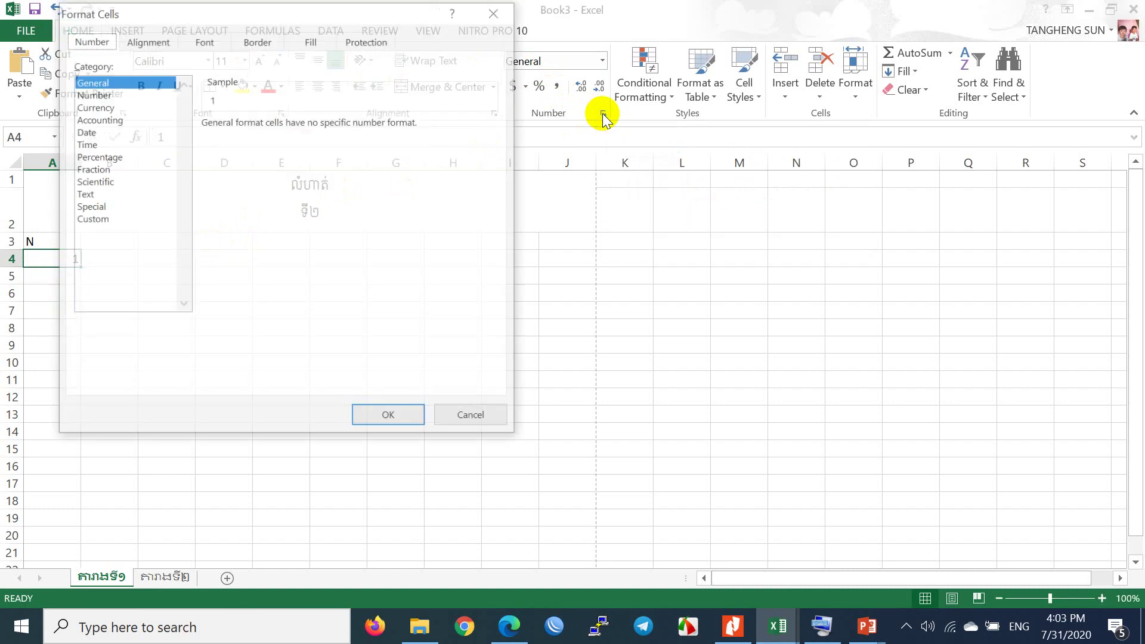
pyautogui.moveTo(354, 8); pyautogui.dragTo(589, 28)
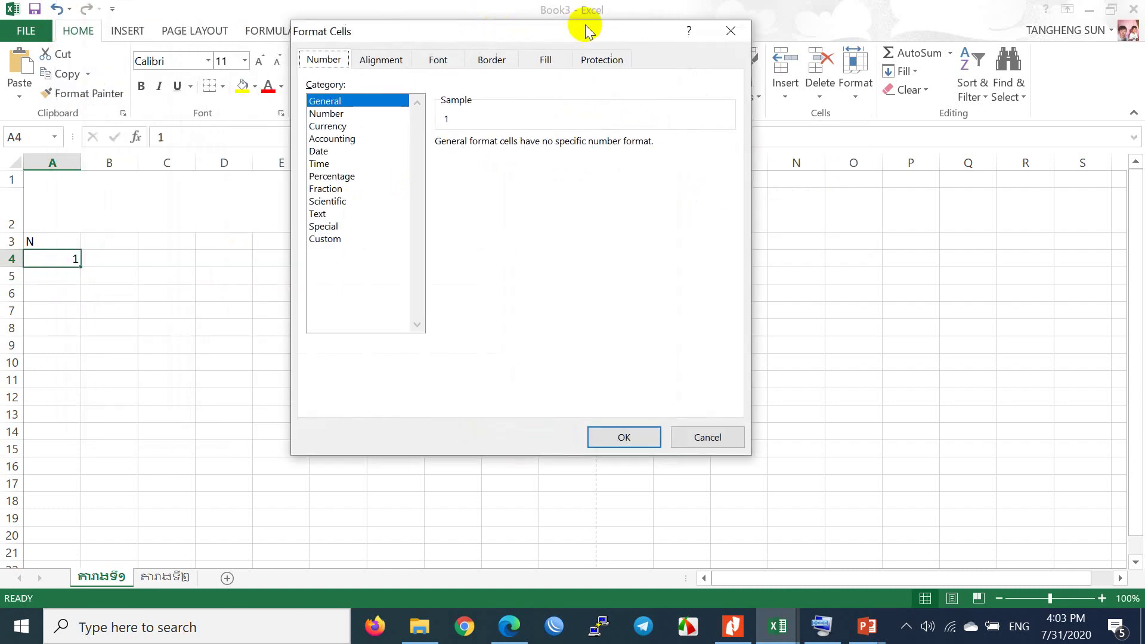
pyautogui.click(327, 239)
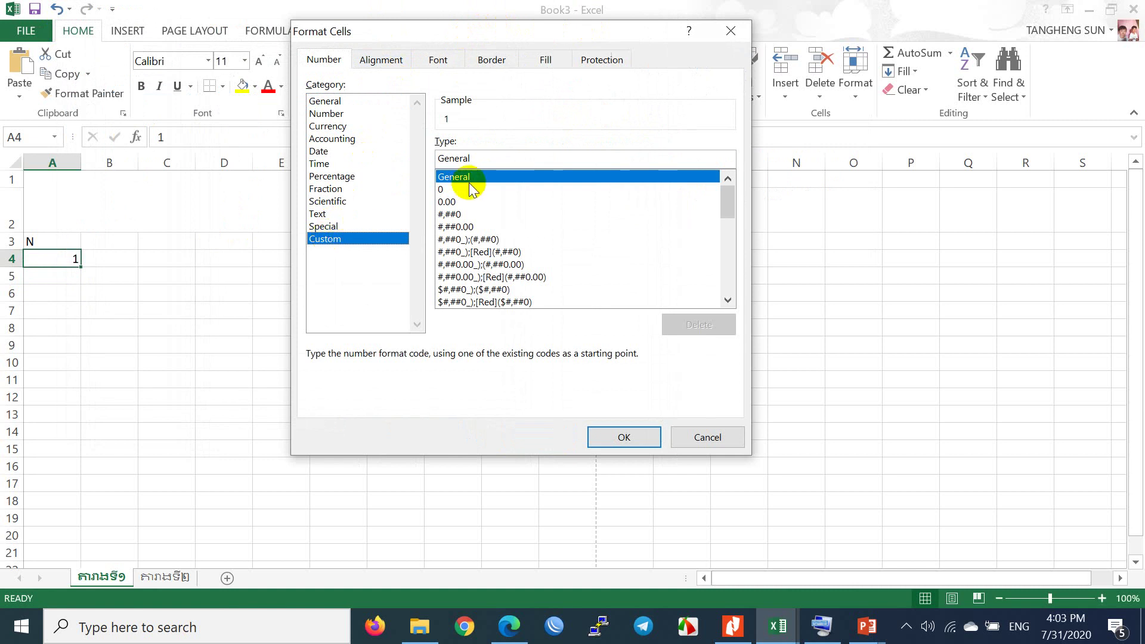
pyautogui.click(457, 156)
pyautogui.moveTo(456, 156); pyautogui.dragTo(438, 158)
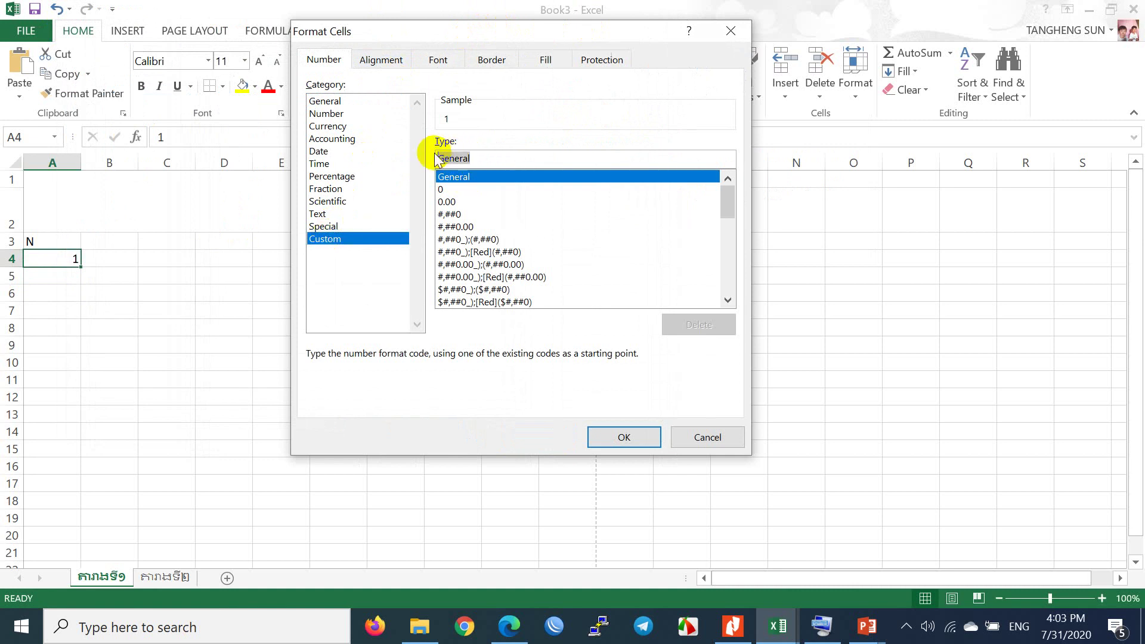
pyautogui.press('BackSpace')
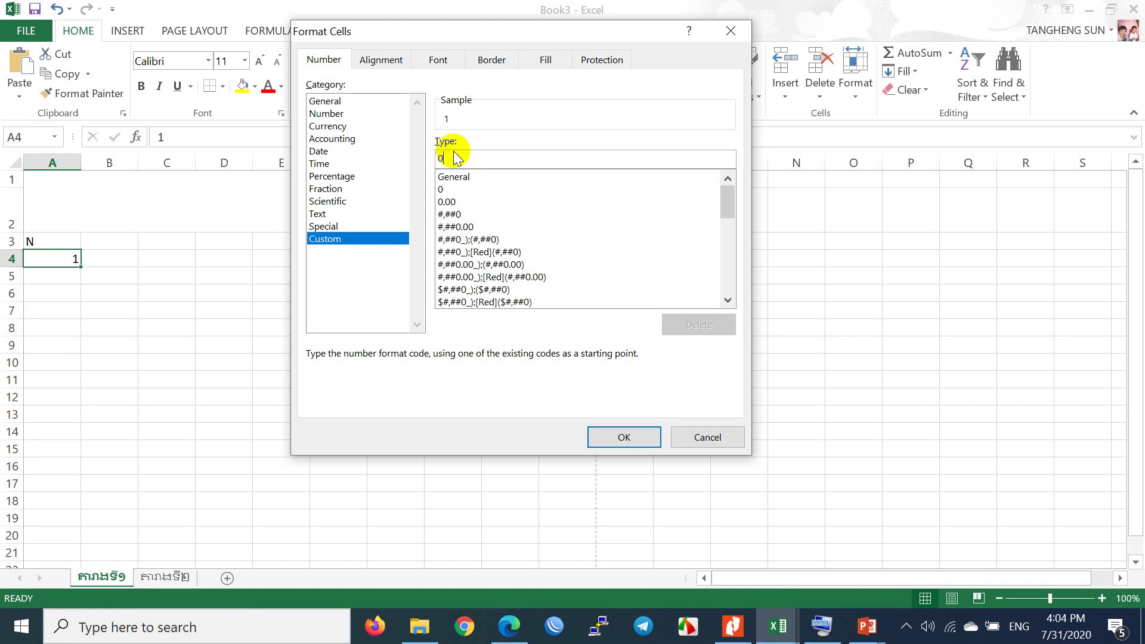
pyautogui.write('0')
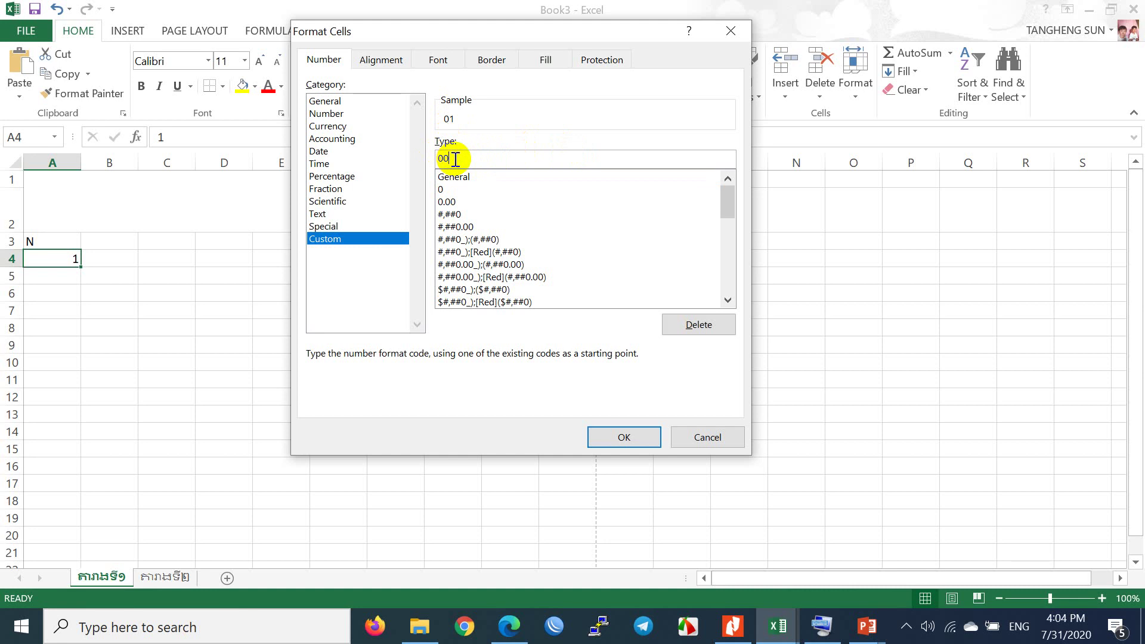
pyautogui.write('0')
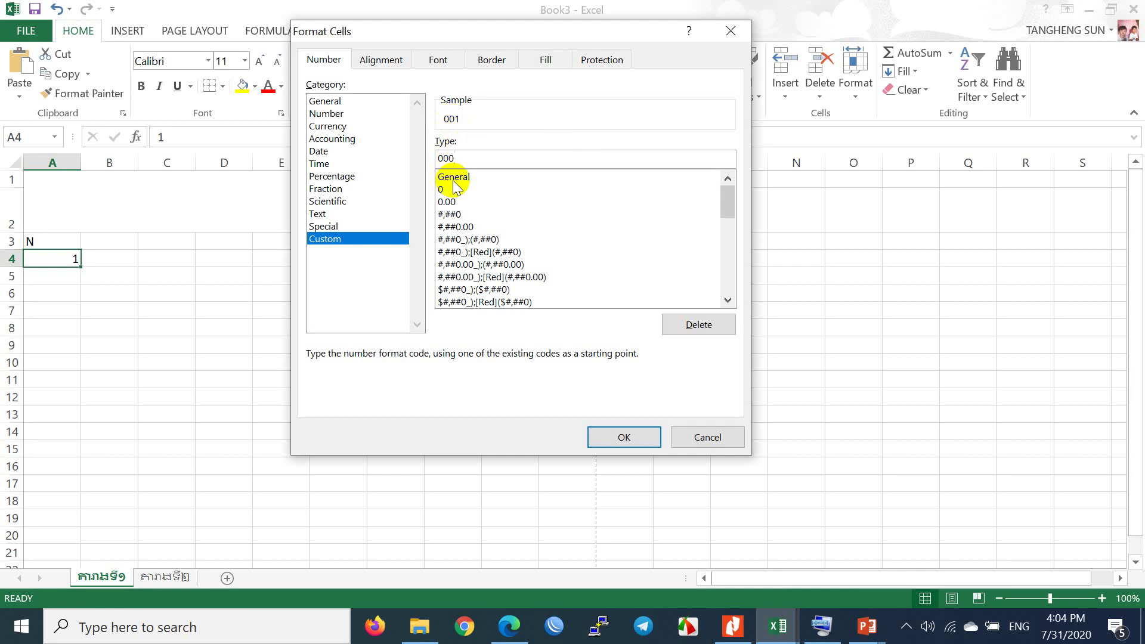
pyautogui.press('BackSpace')
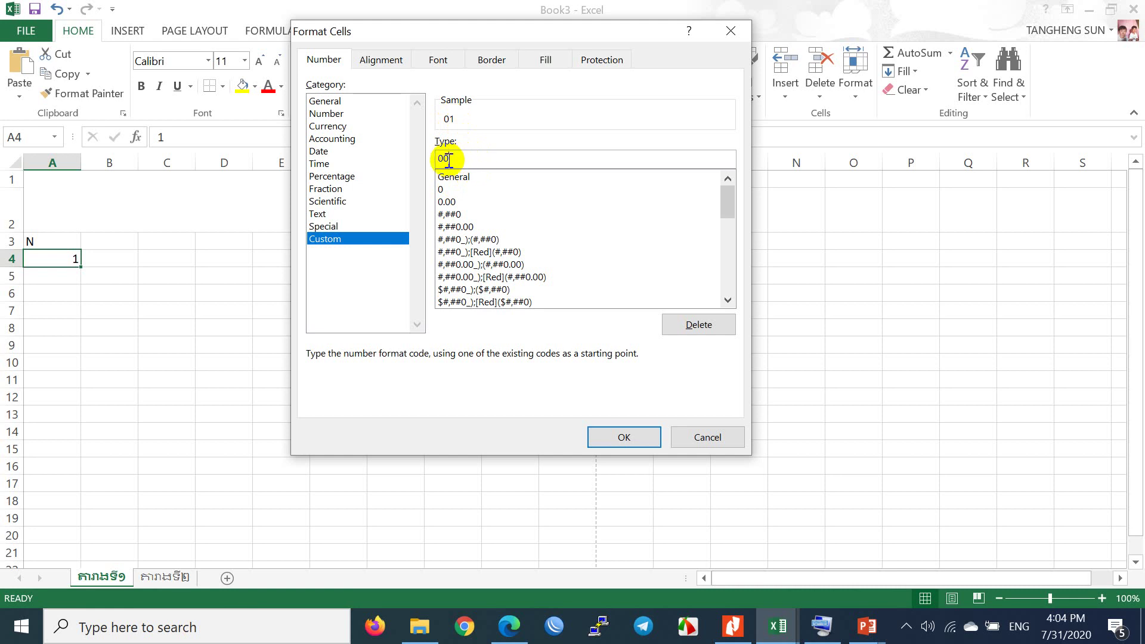
pyautogui.click(597, 435)
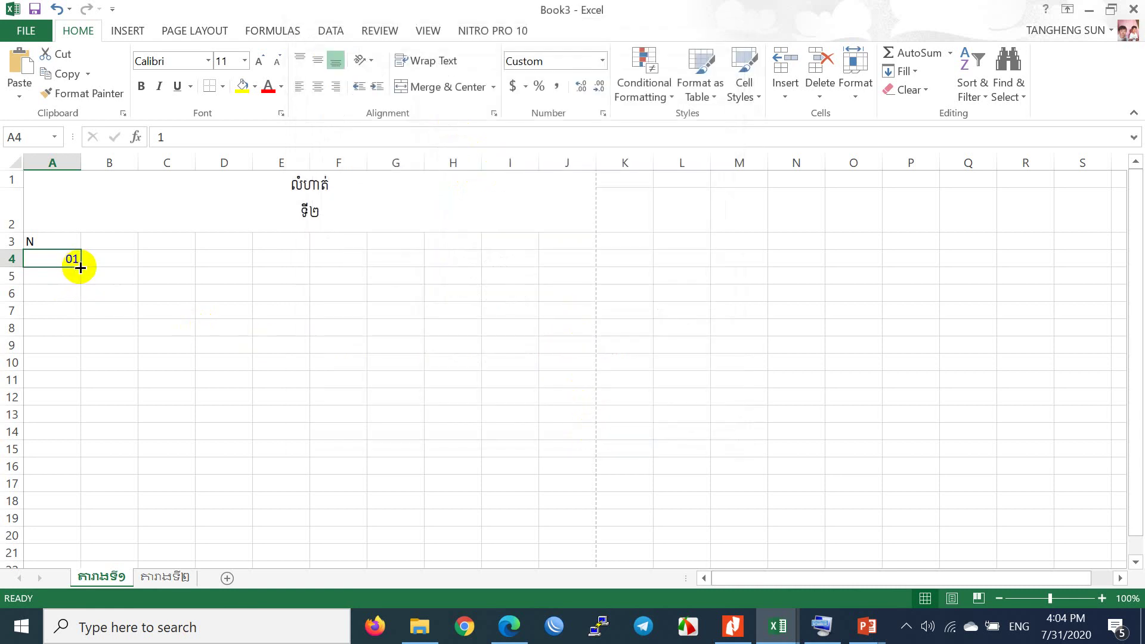
# Extend the item number in A4 down to A16 as a fill series from 01 to 13
pyautogui.moveTo(80, 267); pyautogui.dragTo(82, 471)
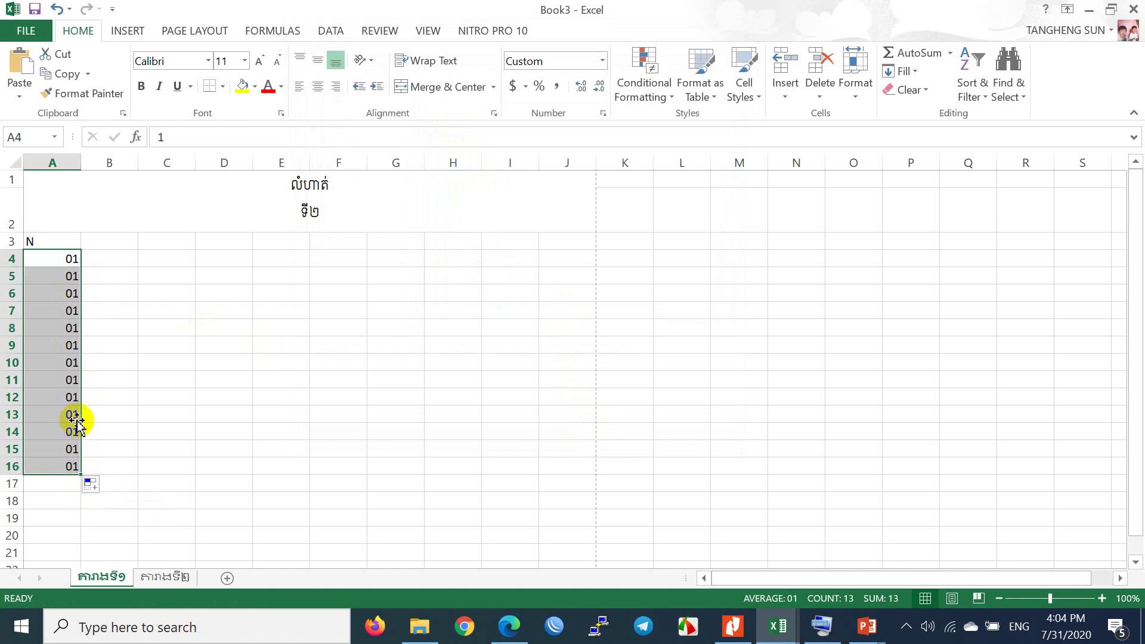
pyautogui.click(113, 494)
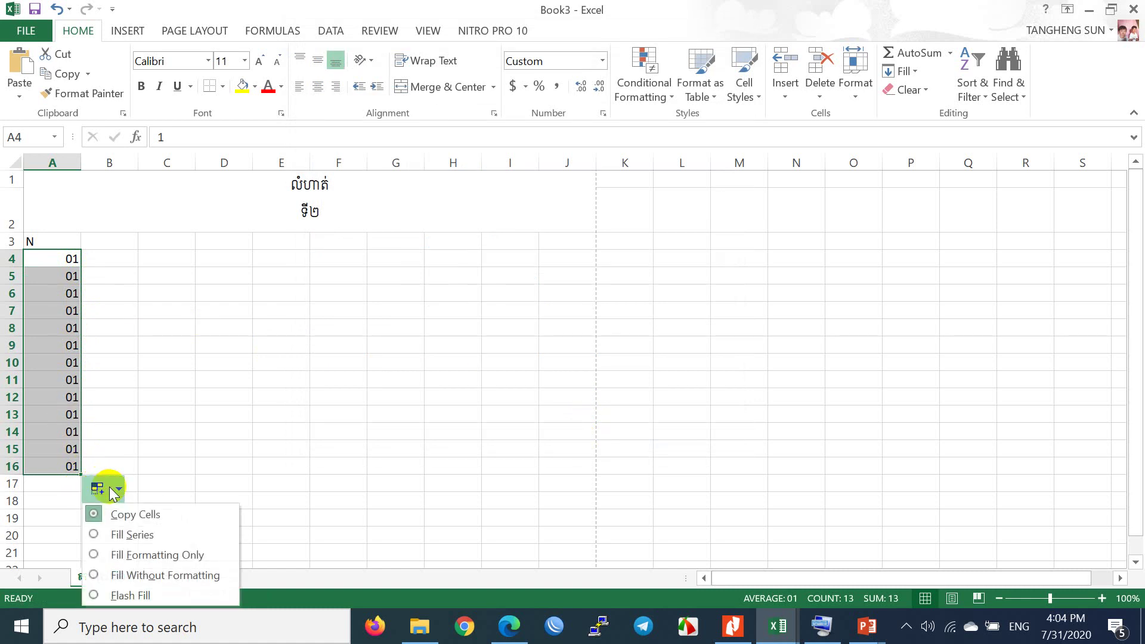
pyautogui.click(122, 535)
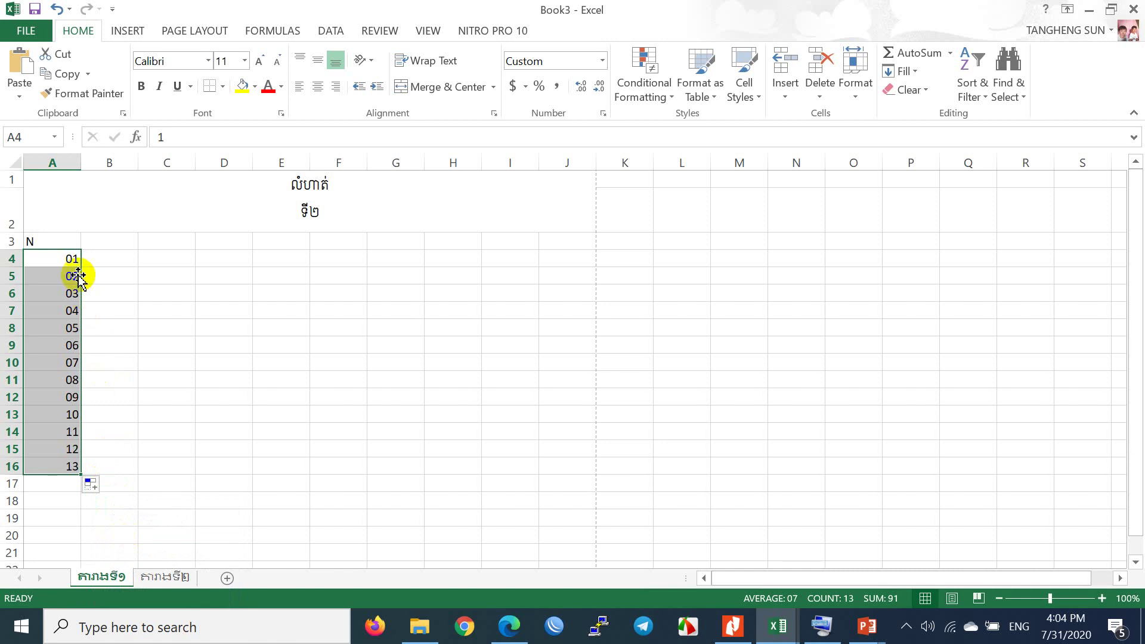
pyautogui.click(121, 317)
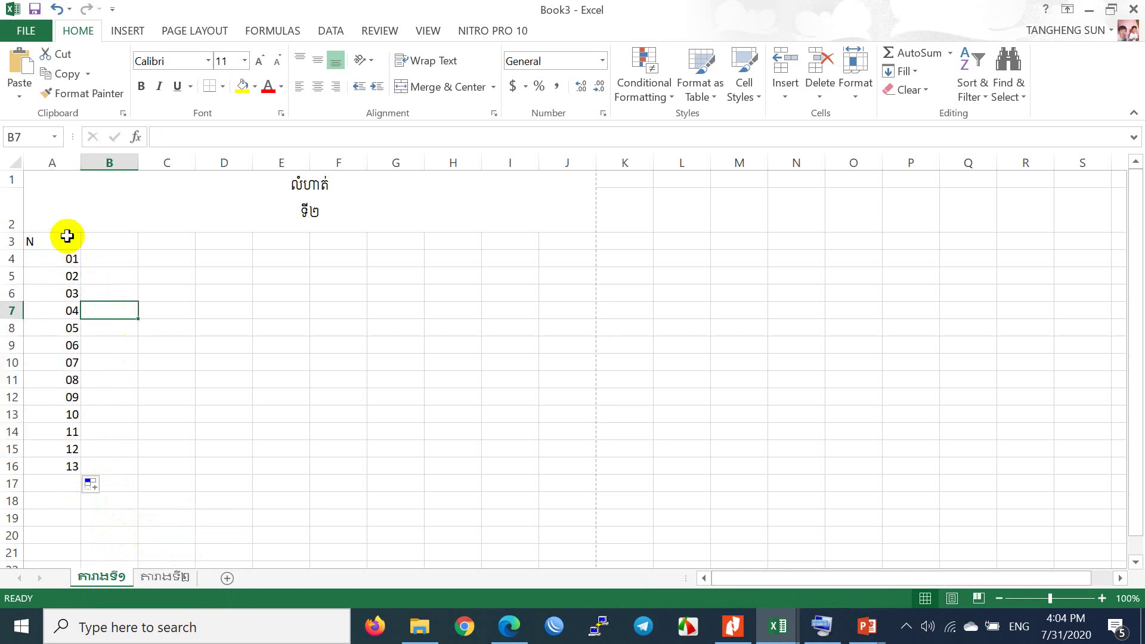
# Center the N header and the item numbers in A3:A16 horizontally
pyautogui.moveTo(66, 239); pyautogui.dragTo(56, 463)
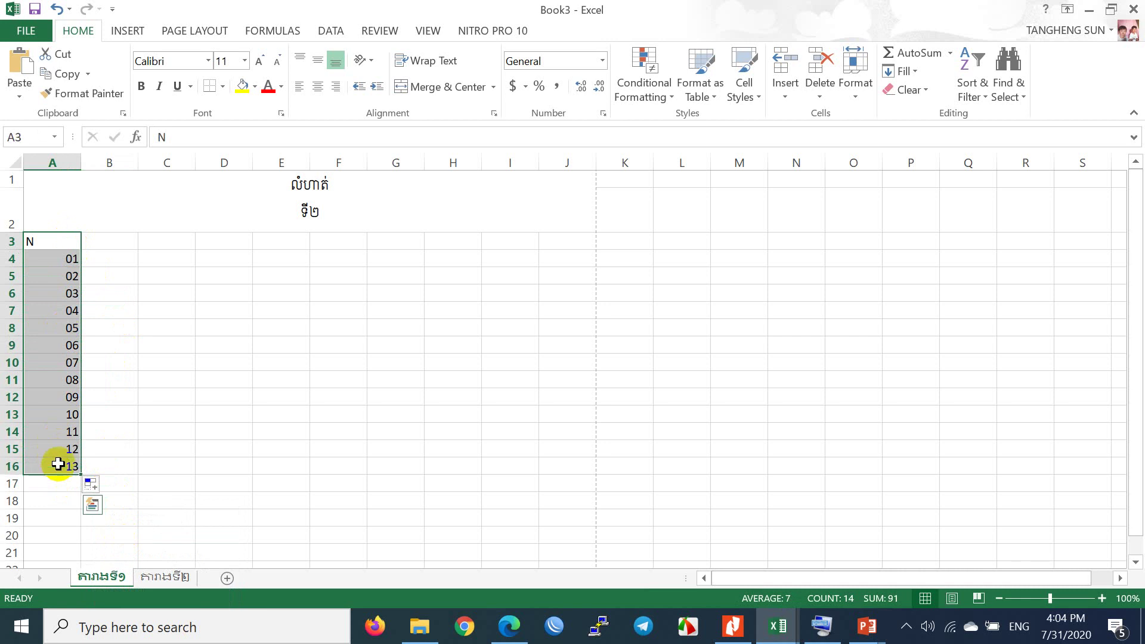
pyautogui.click(317, 88)
pyautogui.click(148, 289)
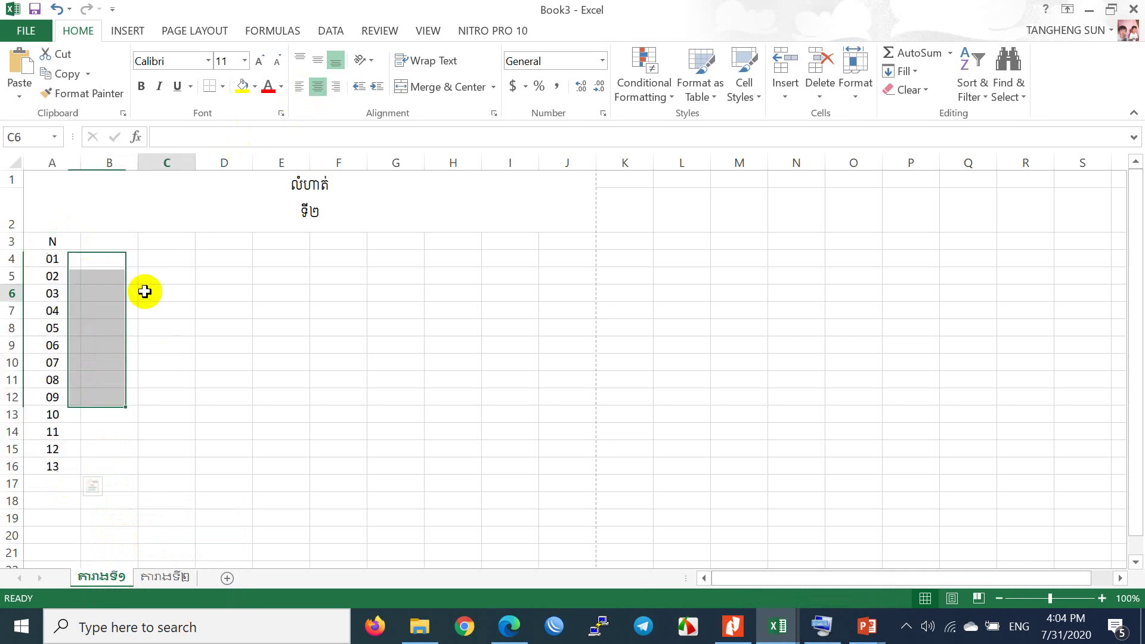
# Enter the column headers "Namer" in B3 and "1Range" in C3
pyautogui.click(121, 245)
pyautogui.write('N')
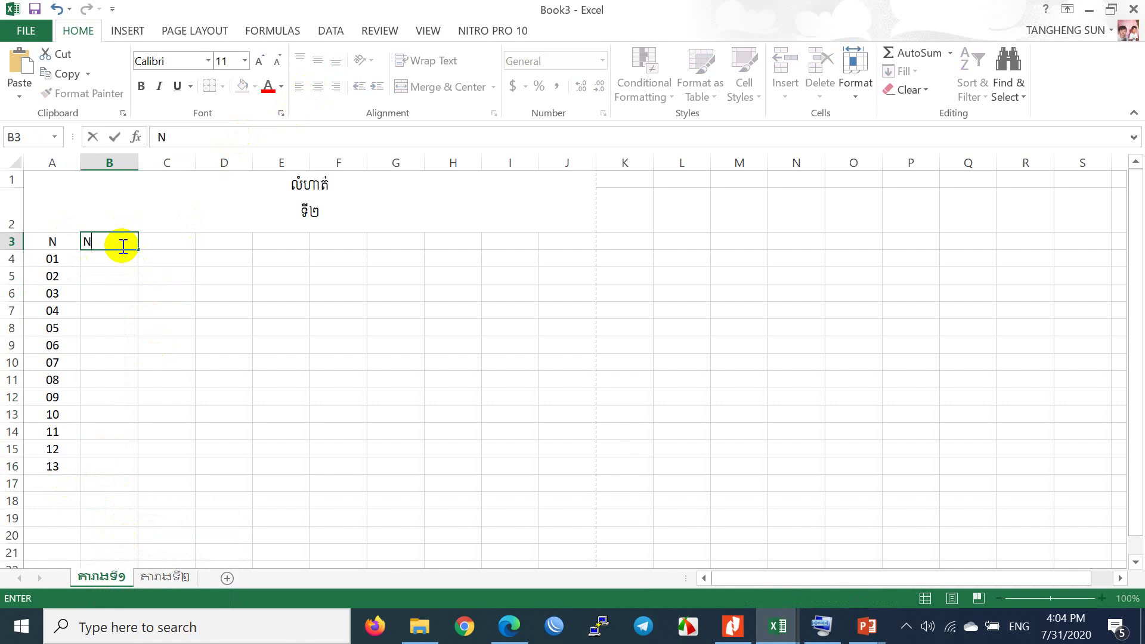
pyautogui.write('amer')
pyautogui.click(172, 244)
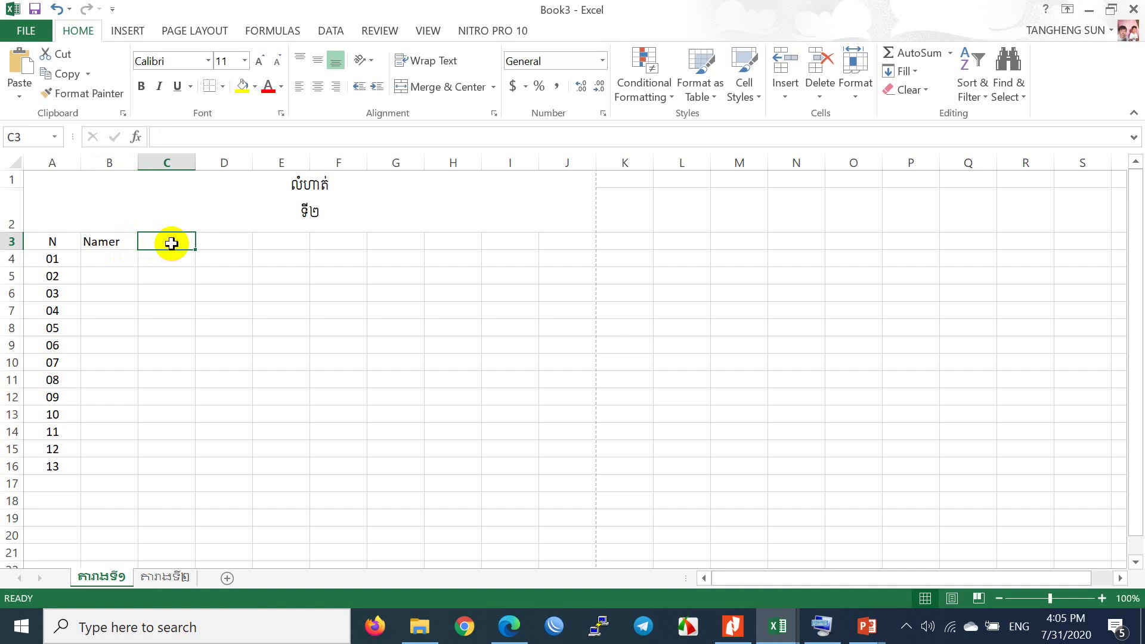
pyautogui.write('1')
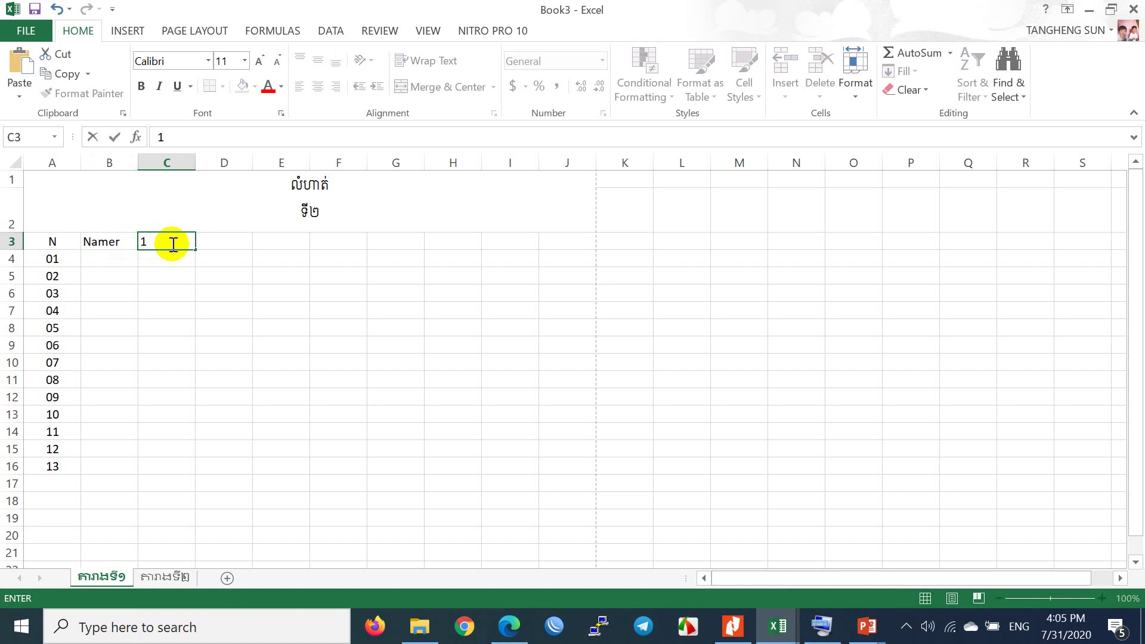
pyautogui.write('Range')
pyautogui.click(223, 241)
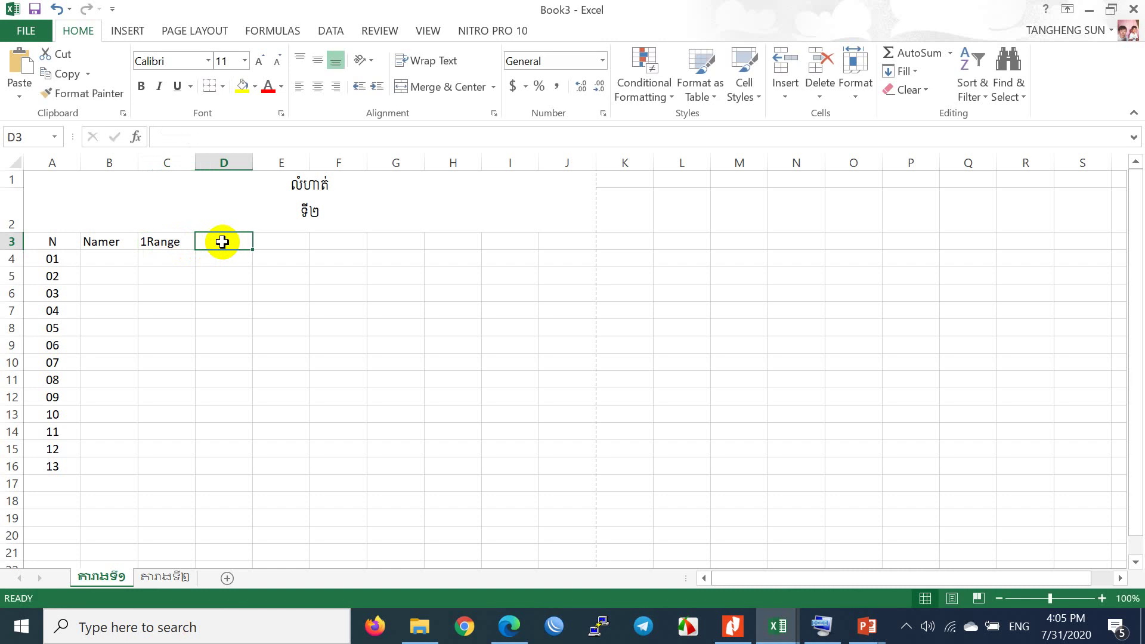
# Try to extend the 1Range header from C3 across to F3, and undo the fill
pyautogui.click(156, 243)
pyautogui.moveTo(198, 249); pyautogui.dragTo(368, 250)
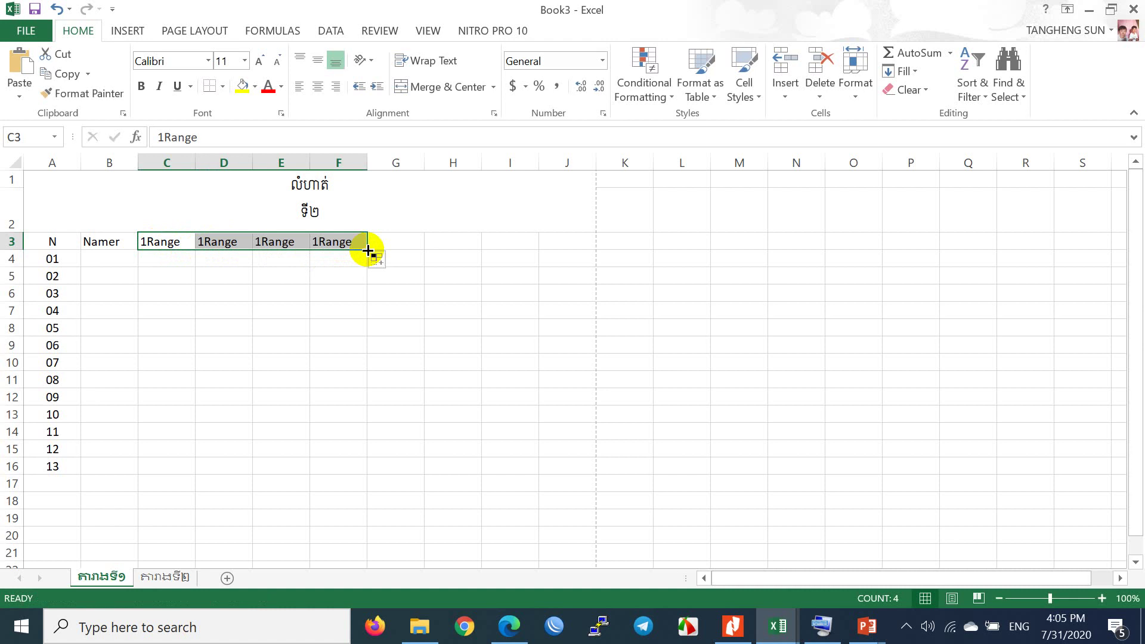
pyautogui.hotkey('ctrl', 'z')
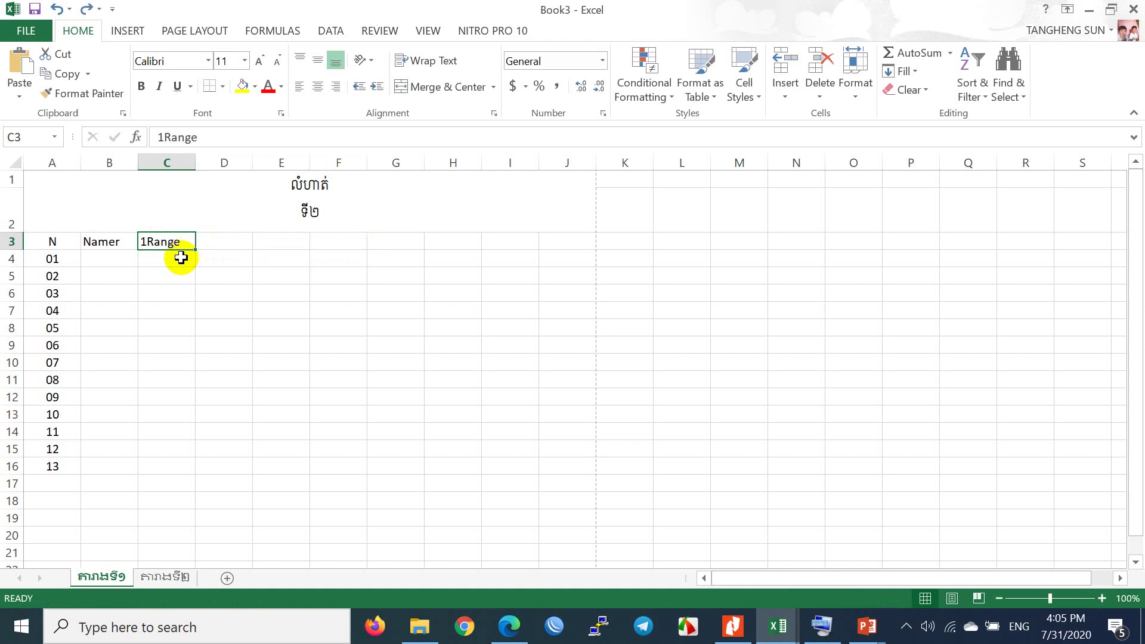
# Change the header in C3 to "1 Range" and fill it across to G3 as a series up to 5 Range
pyautogui.doubleClick(149, 241)
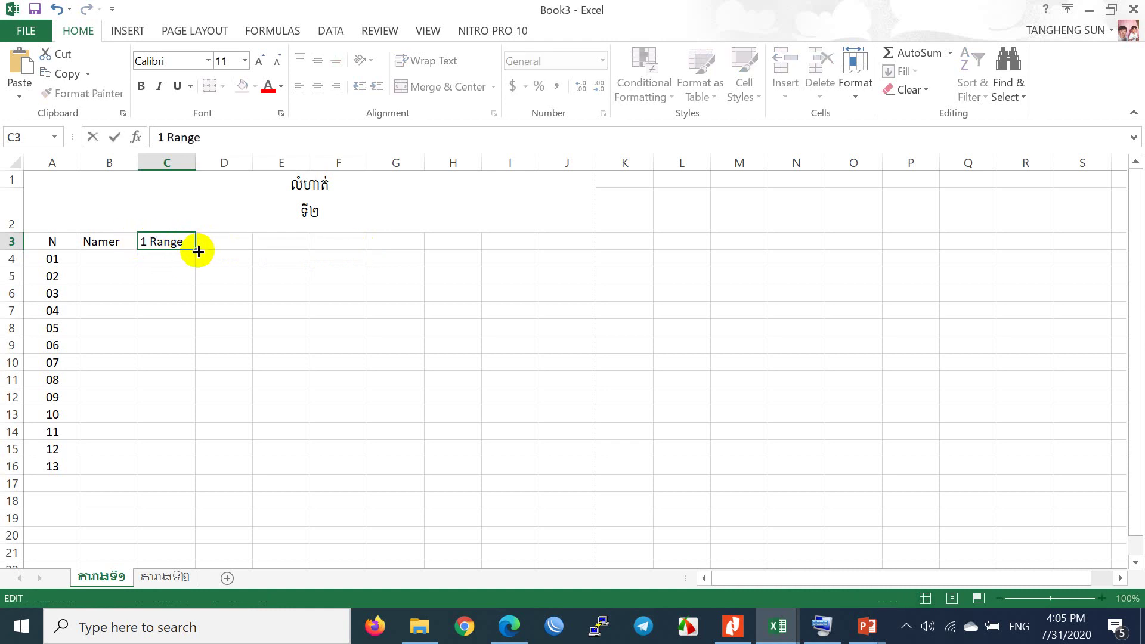
pyautogui.moveTo(199, 251); pyautogui.dragTo(405, 251)
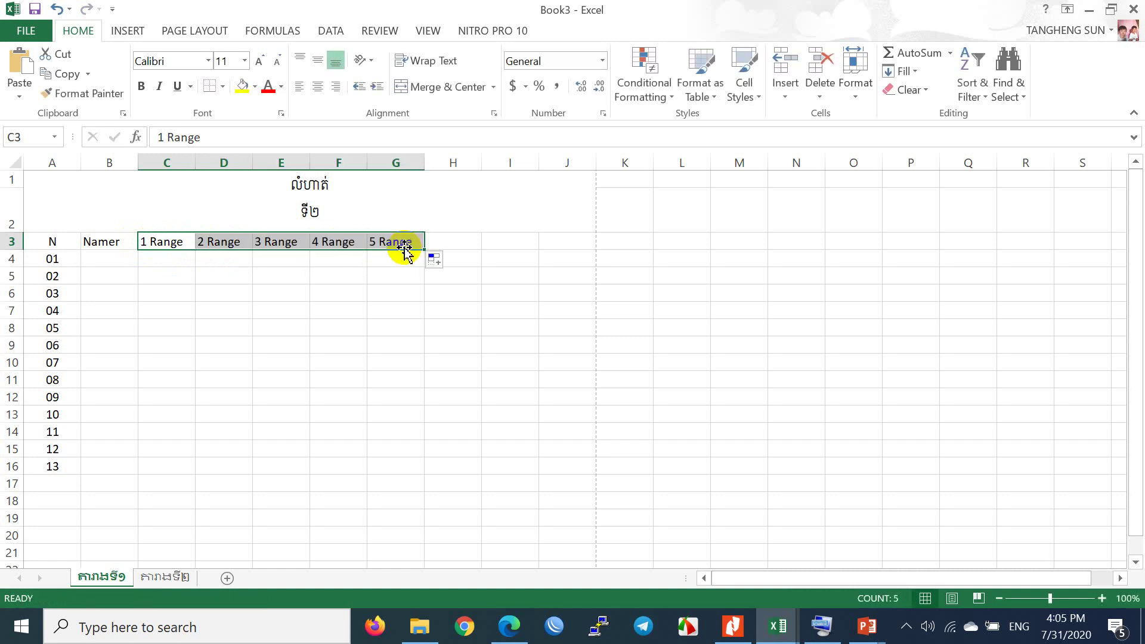
# Enter the column header "Total" in H3 after the range headers
pyautogui.click(465, 242)
pyautogui.write('T')
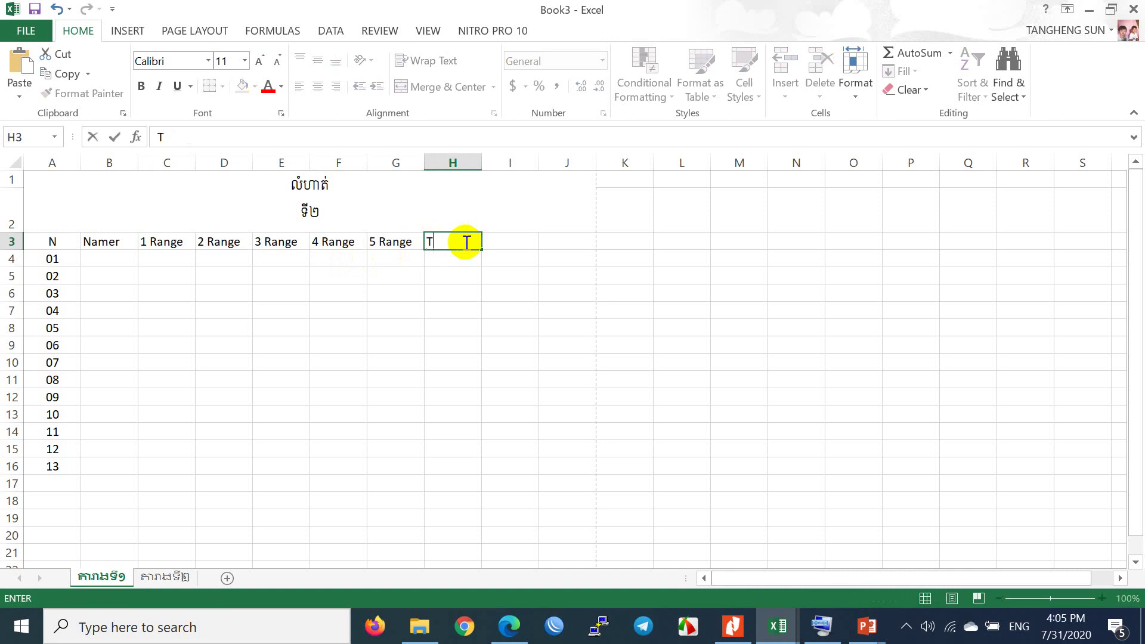
pyautogui.write('otal')
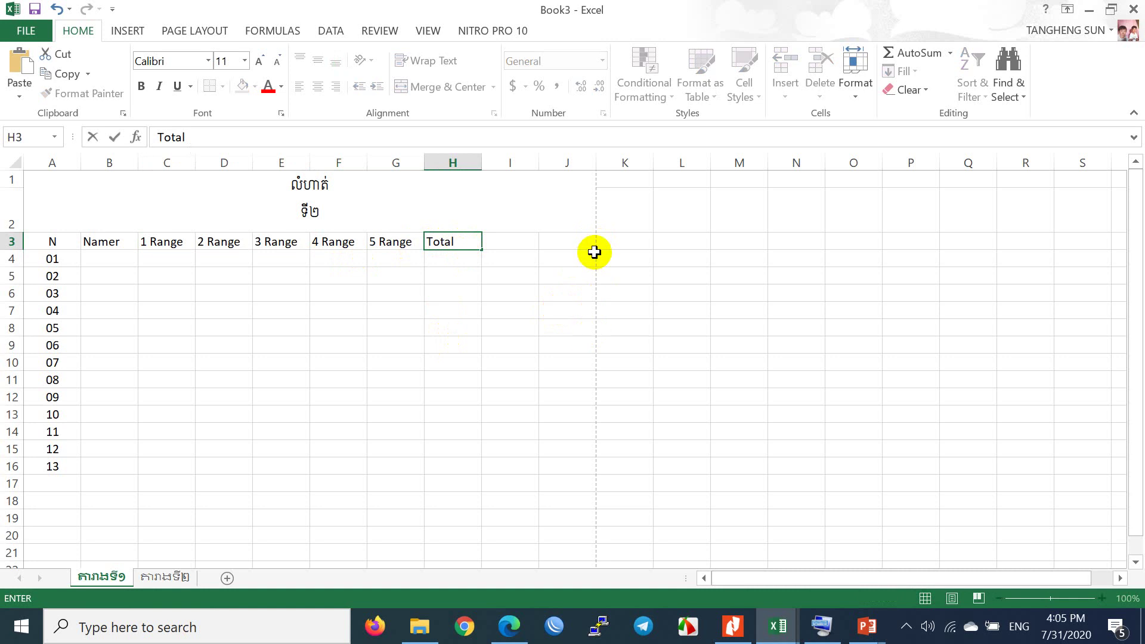
pyautogui.click(625, 242)
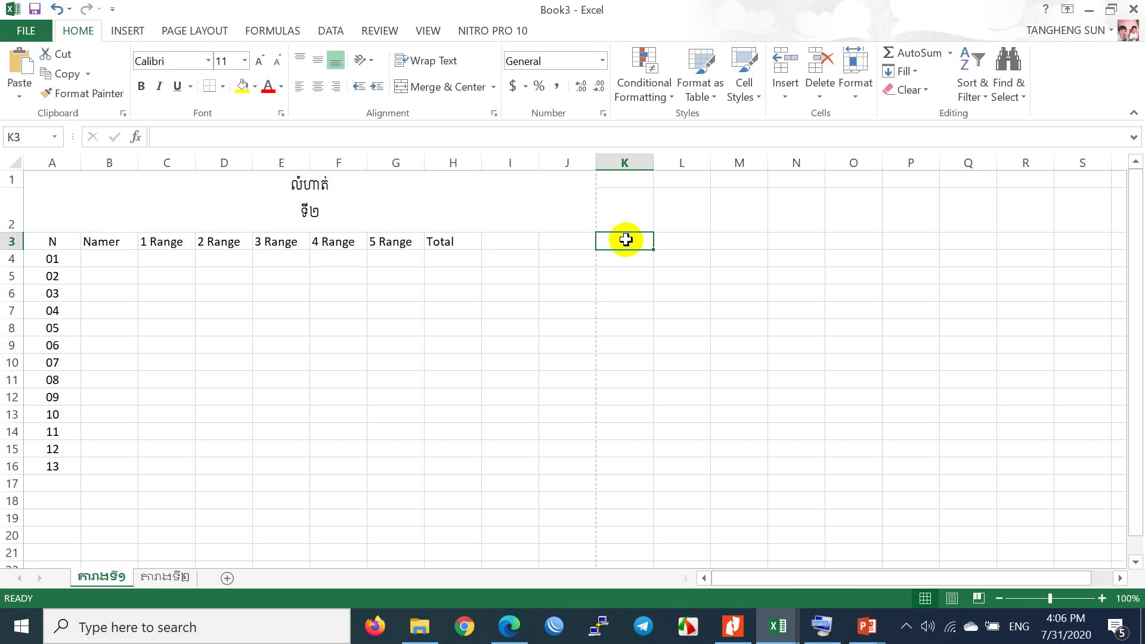
pyautogui.click(580, 242)
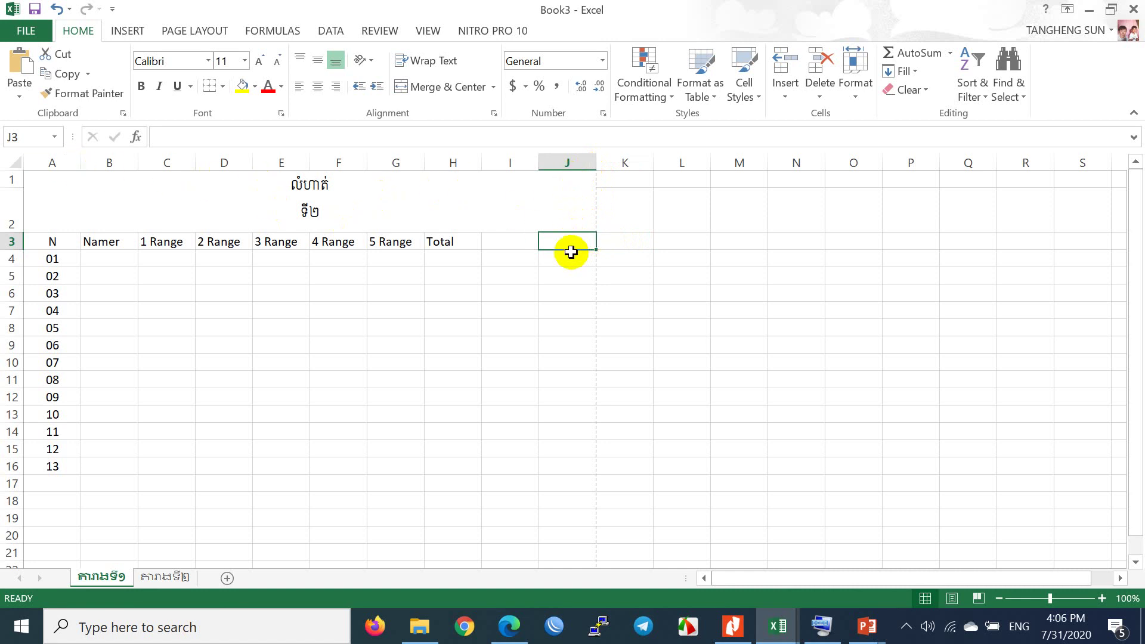
pyautogui.click(501, 239)
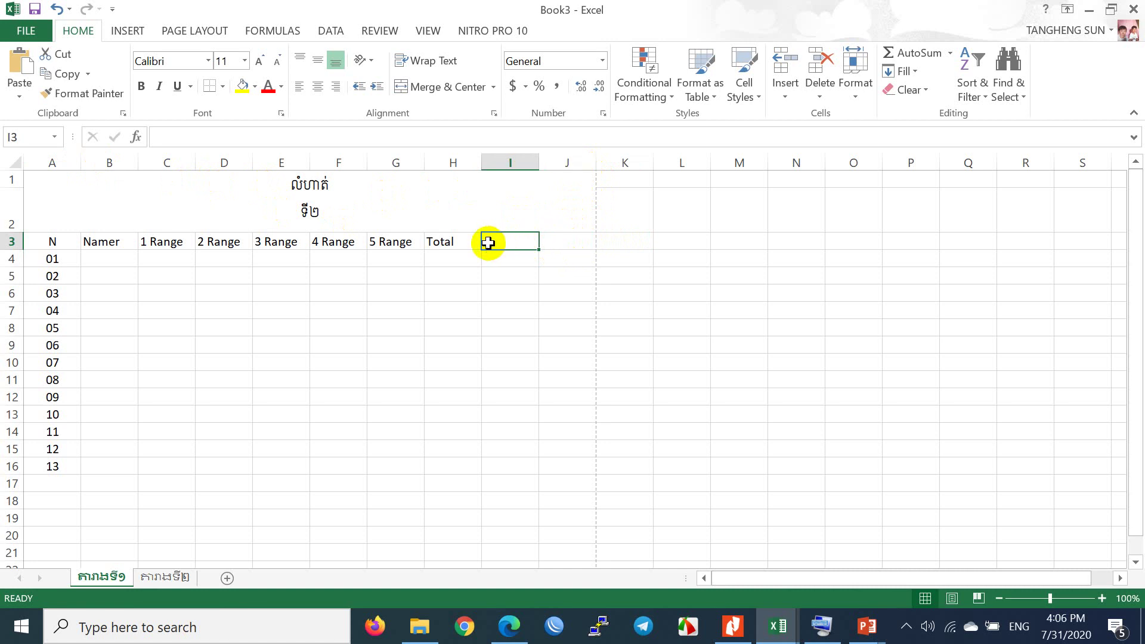
pyautogui.click(464, 243)
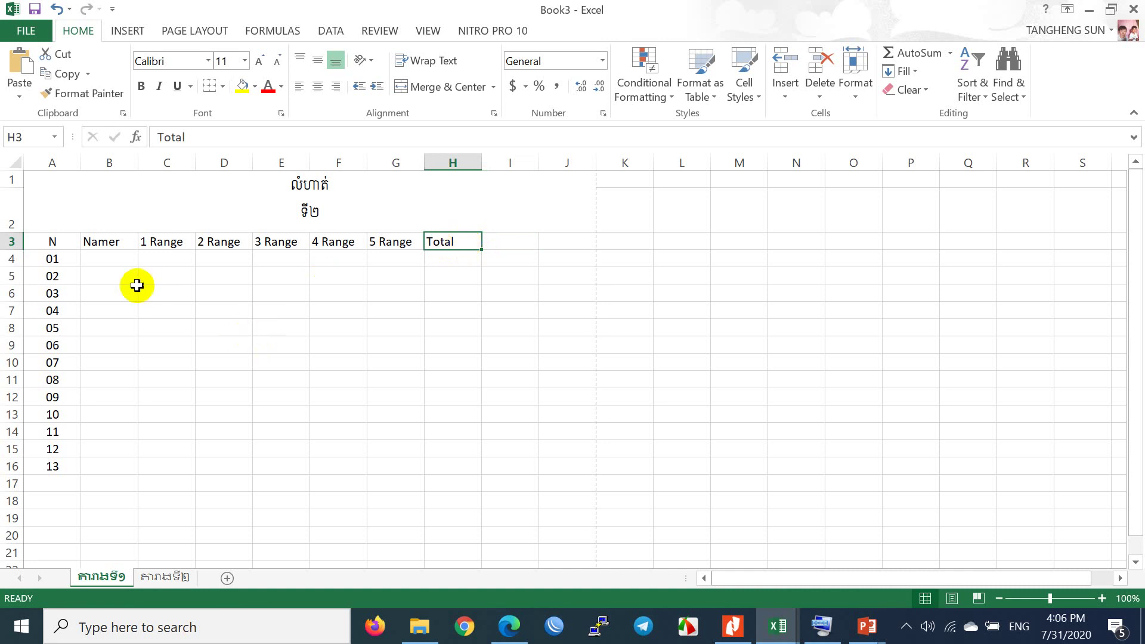
# Open the detailed border settings for A3:H16 and choose the thick solid line style
pyautogui.moveTo(47, 242); pyautogui.dragTo(468, 467)
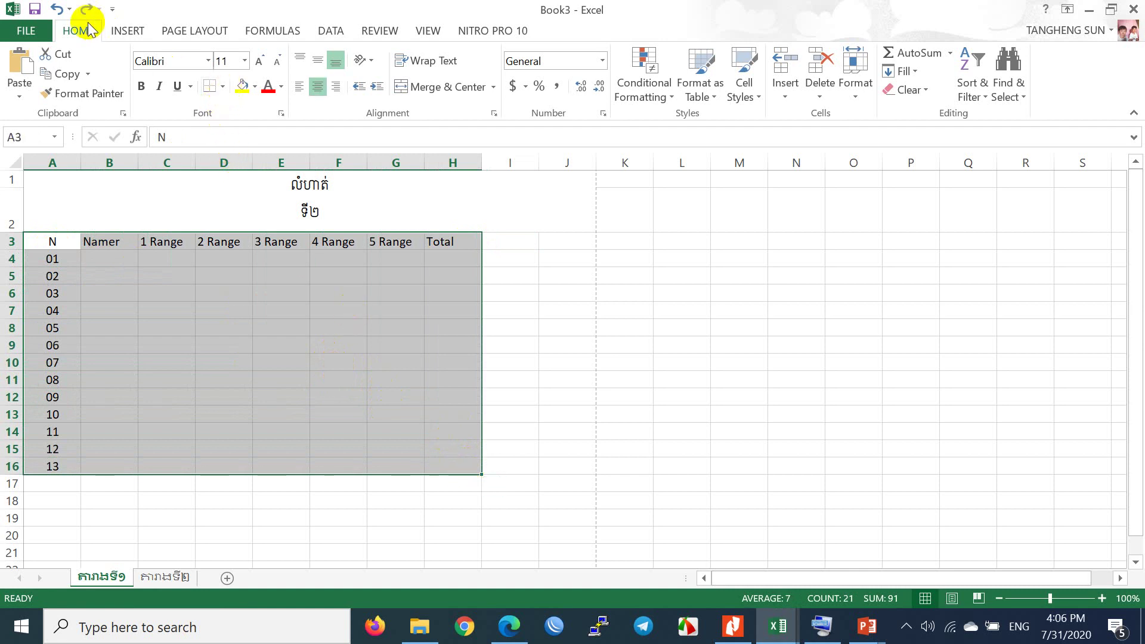
pyautogui.click(222, 86)
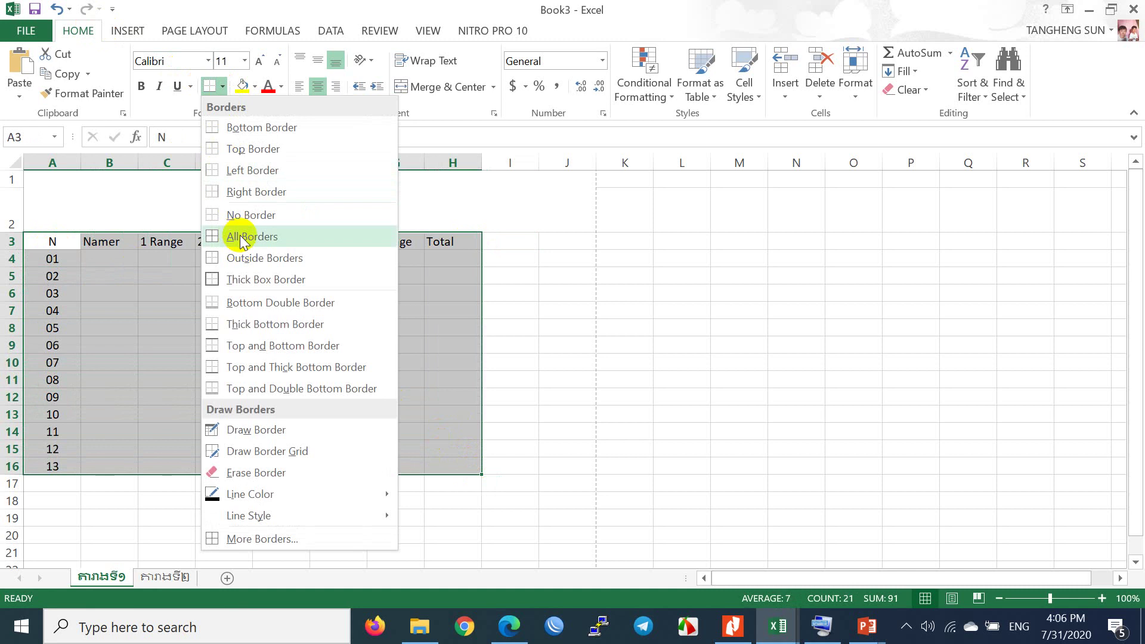
pyautogui.click(246, 539)
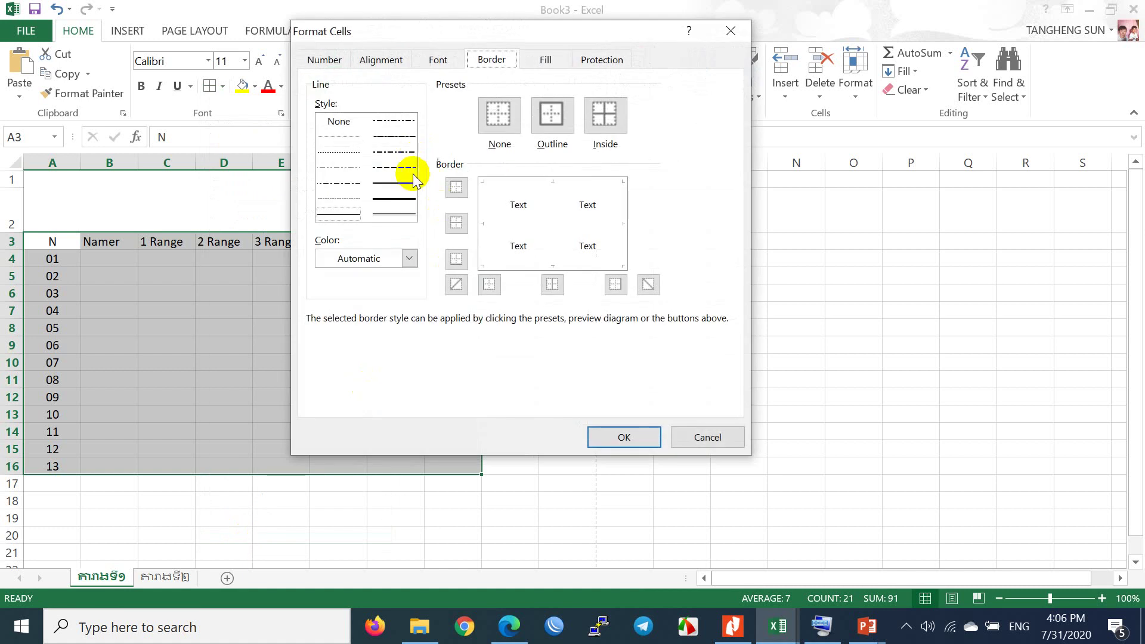
pyautogui.click(402, 183)
pyautogui.click(396, 199)
# Apply the thick line as outline and inside borders on the whole table range A3:H16
pyautogui.click(499, 221)
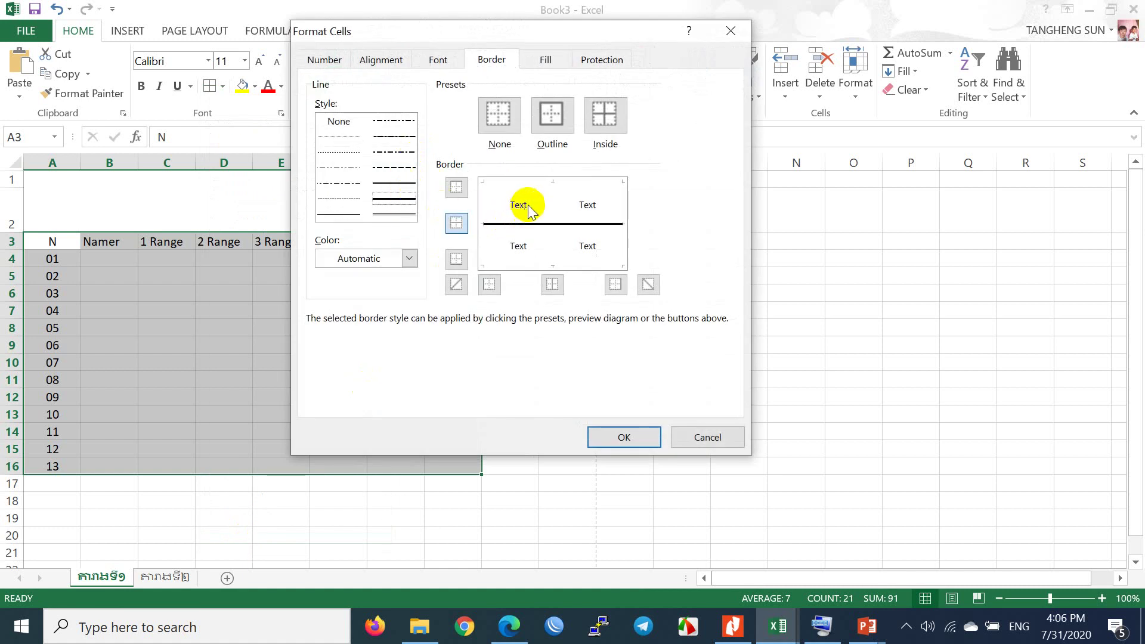
pyautogui.click(527, 180)
pyautogui.click(530, 209)
pyautogui.click(537, 208)
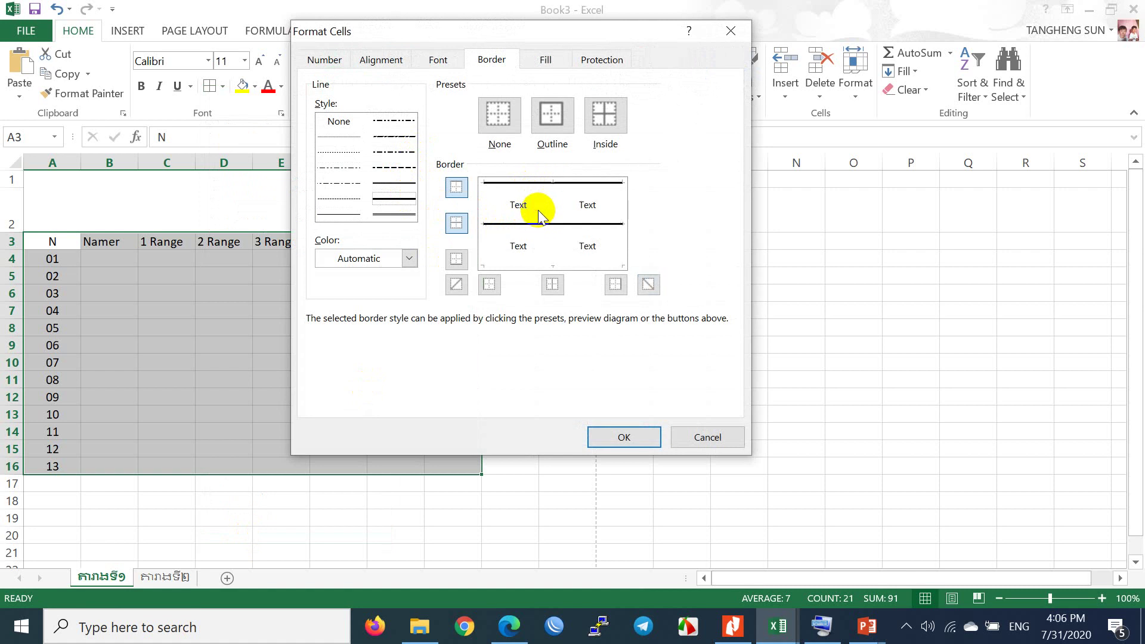
pyautogui.click(486, 207)
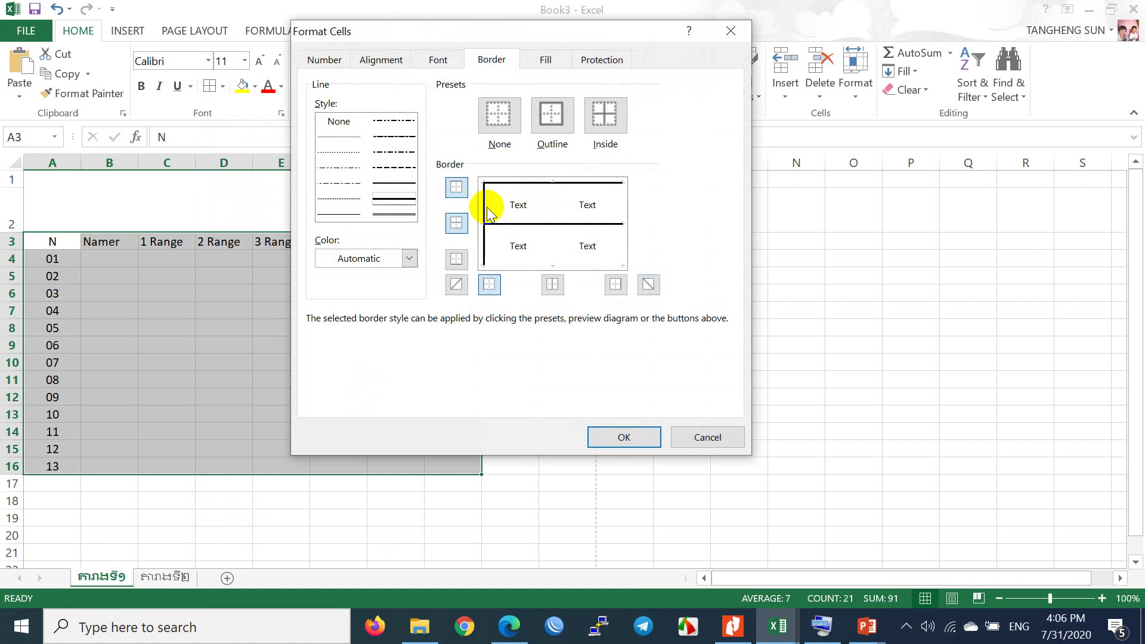
pyautogui.click(614, 238)
pyautogui.click(616, 238)
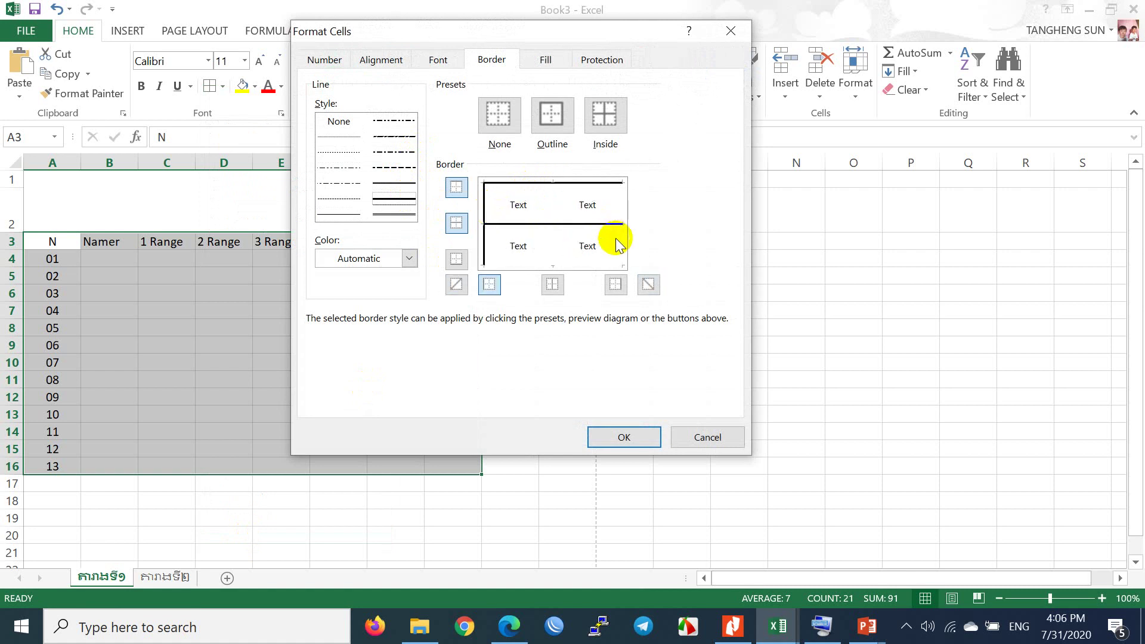
pyautogui.click(620, 204)
pyautogui.click(549, 113)
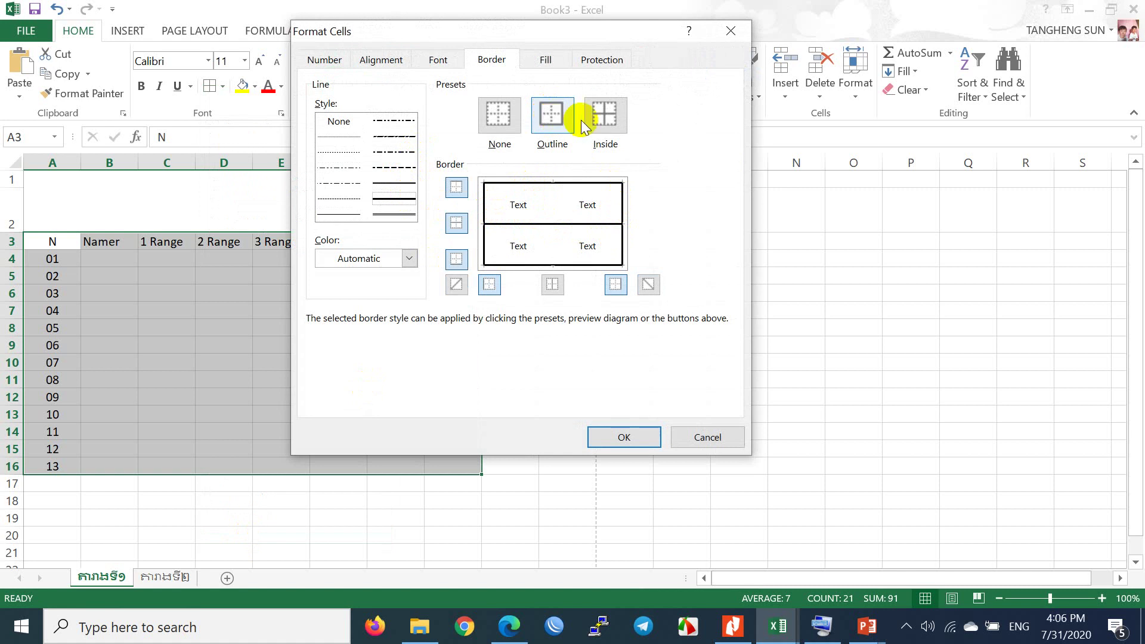
pyautogui.click(603, 129)
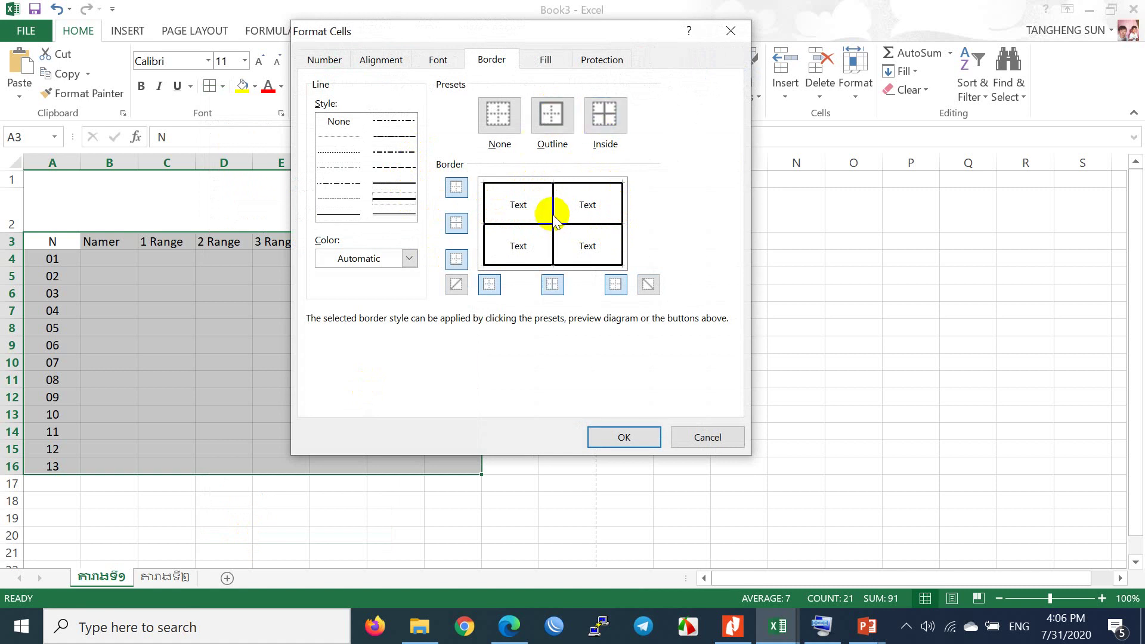
pyautogui.click(620, 436)
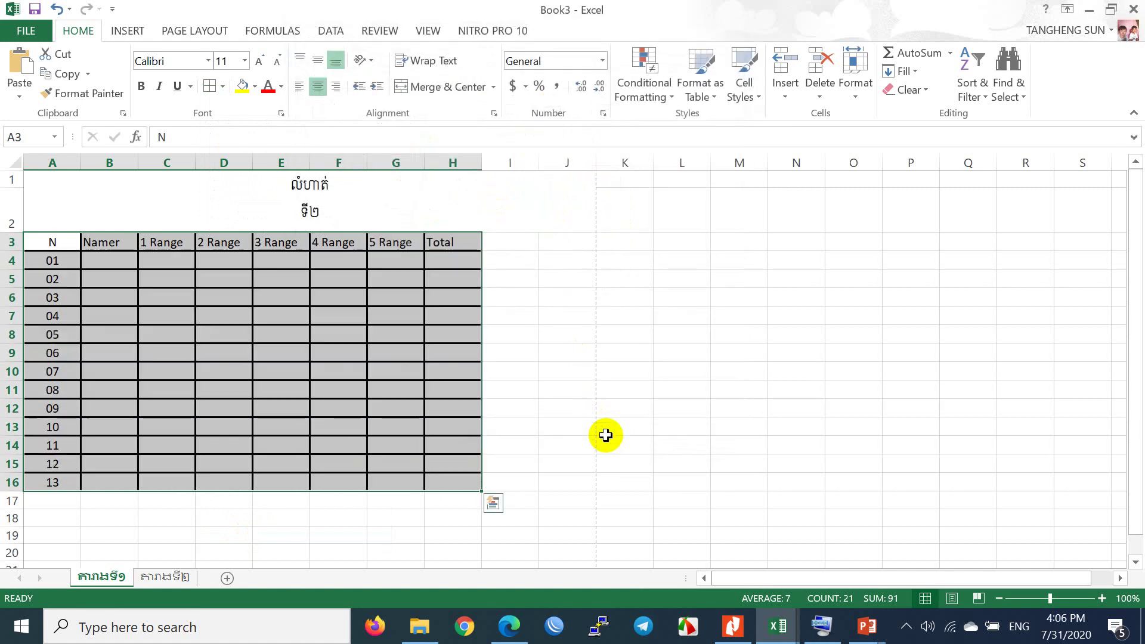
pyautogui.click(343, 327)
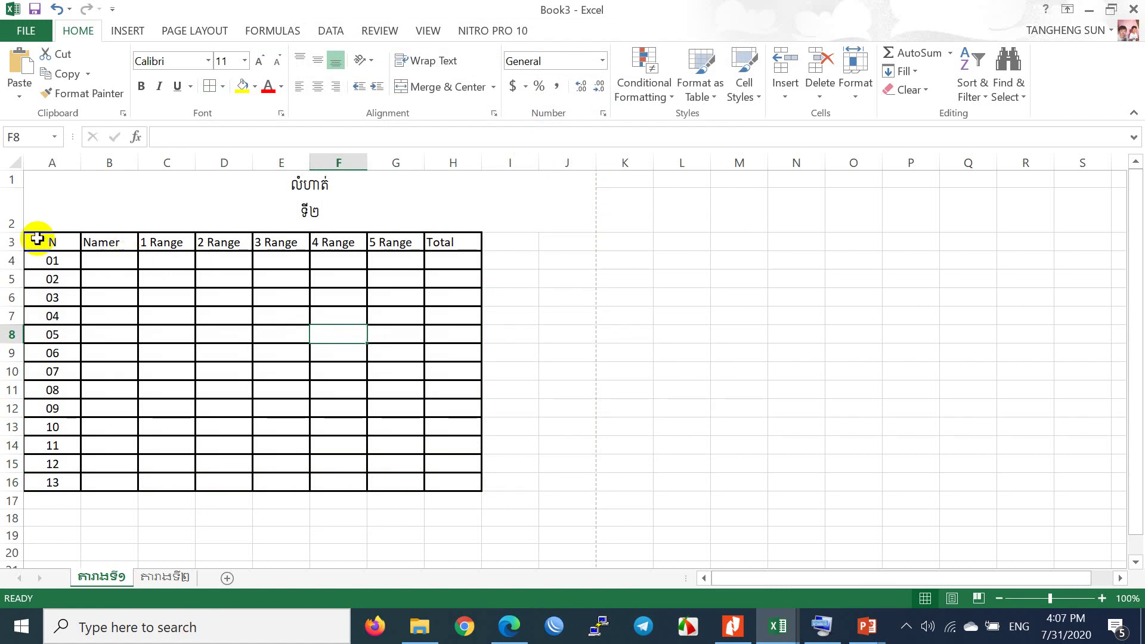
# Change the font color of the header row A3:H3 to dark orange
pyautogui.moveTo(38, 243); pyautogui.dragTo(446, 244)
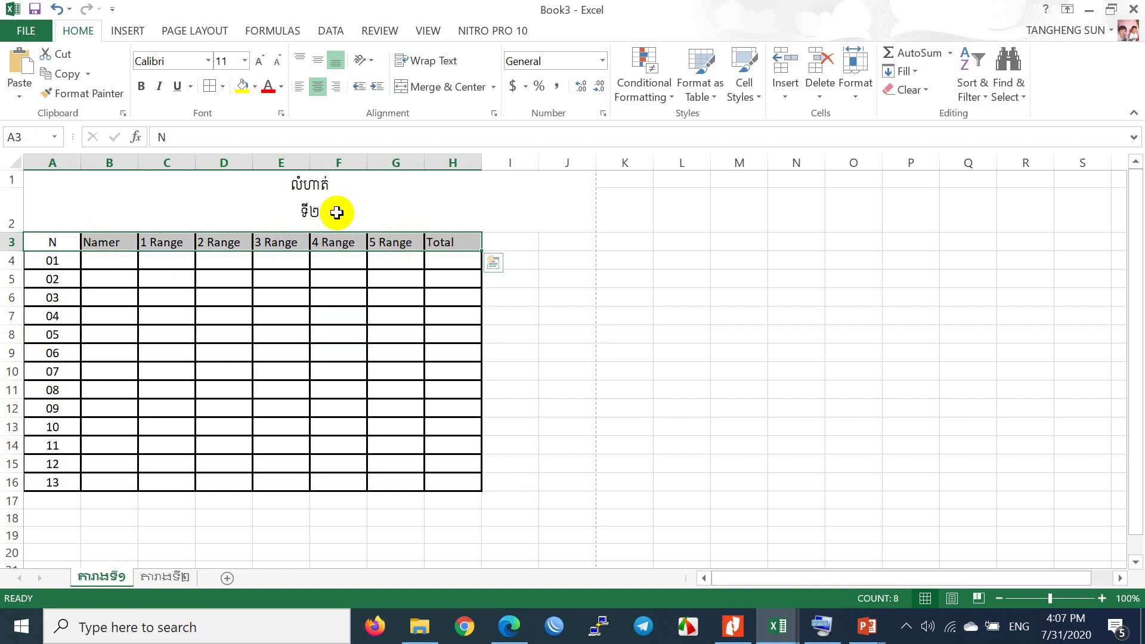
pyautogui.click(281, 87)
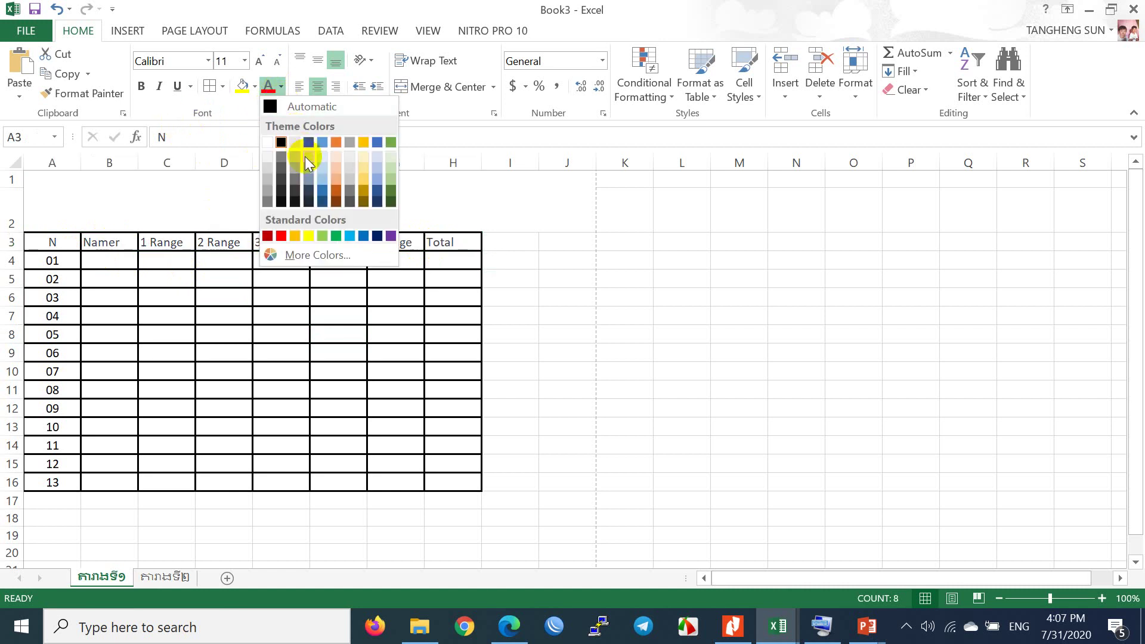
pyautogui.click(337, 193)
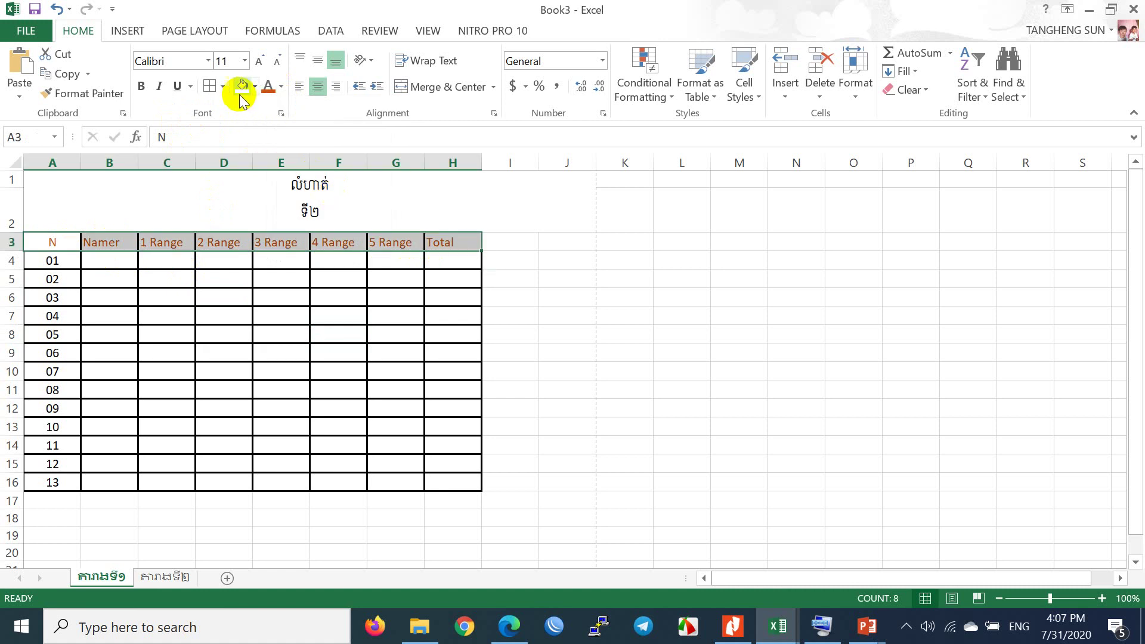
# Set the header row A3:H3 to the Times New Roman font at size 12
pyautogui.click(194, 59)
pyautogui.write('Ti')
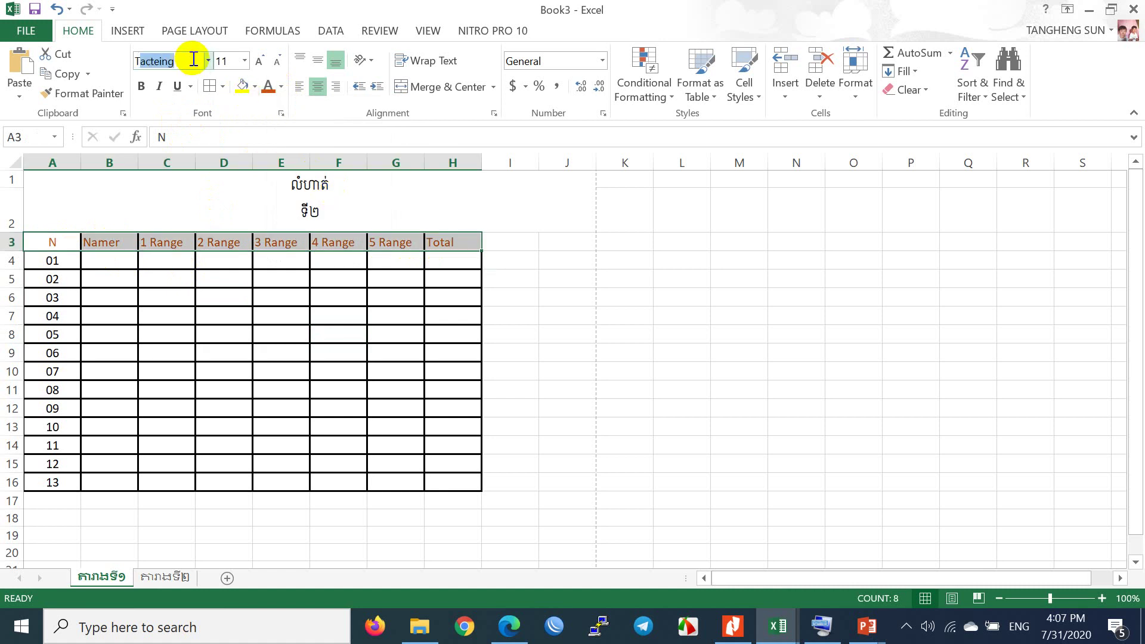
pyautogui.write('mer')
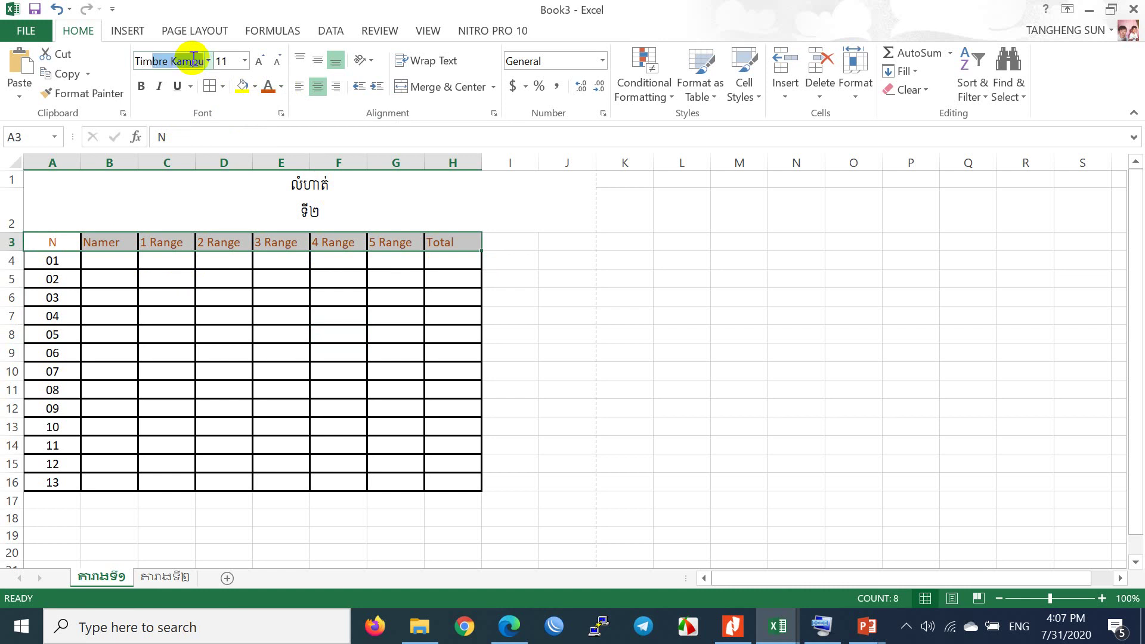
pyautogui.write('es New Ro')
pyautogui.press('Return')
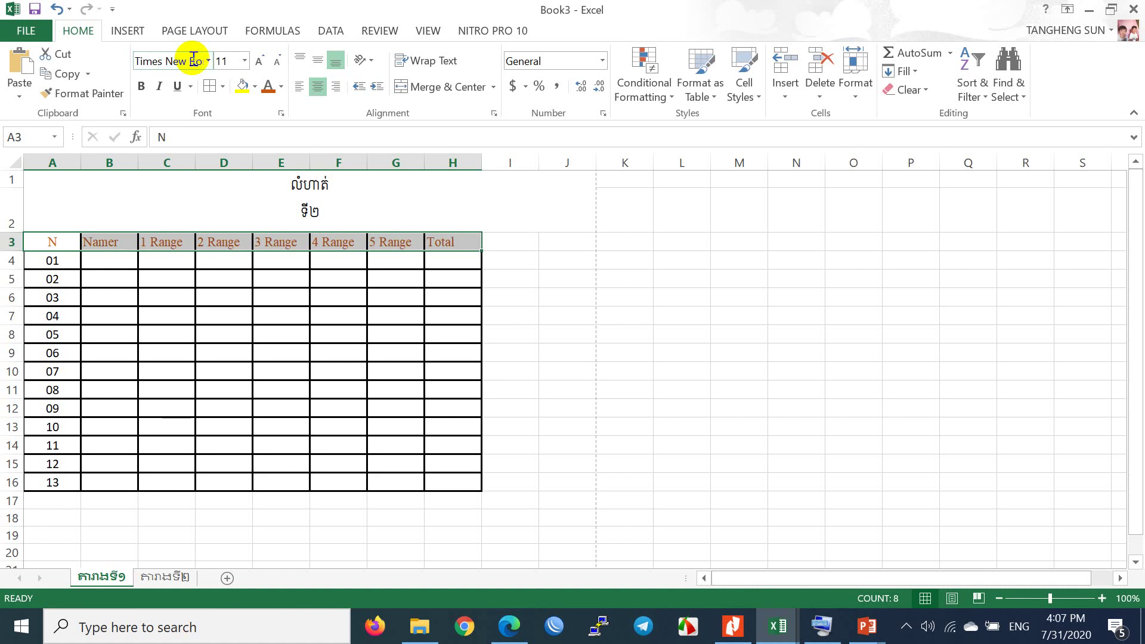
pyautogui.click(255, 62)
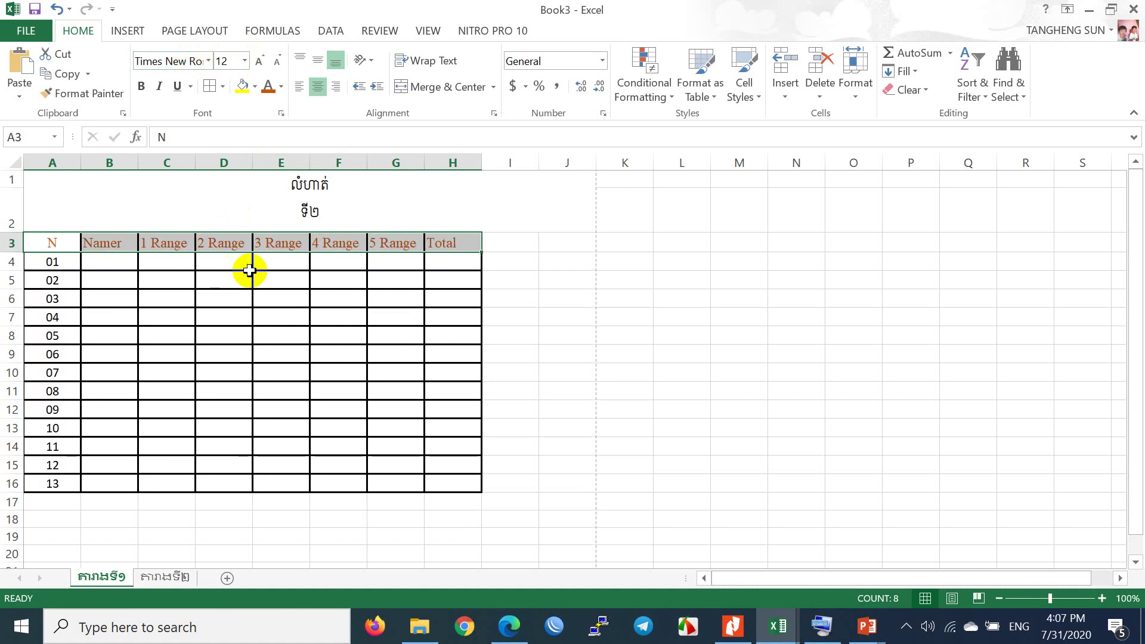
pyautogui.click(520, 278)
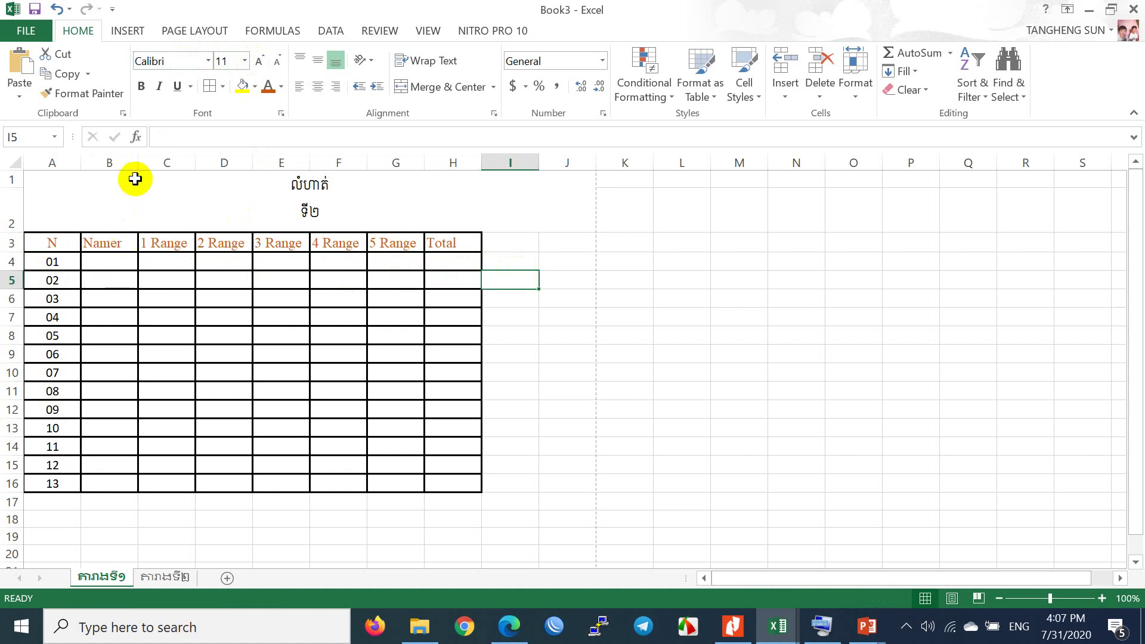
# Widen the Namer column B and enter A in B4 and B in B5
pyautogui.moveTo(136, 163); pyautogui.dragTo(179, 167)
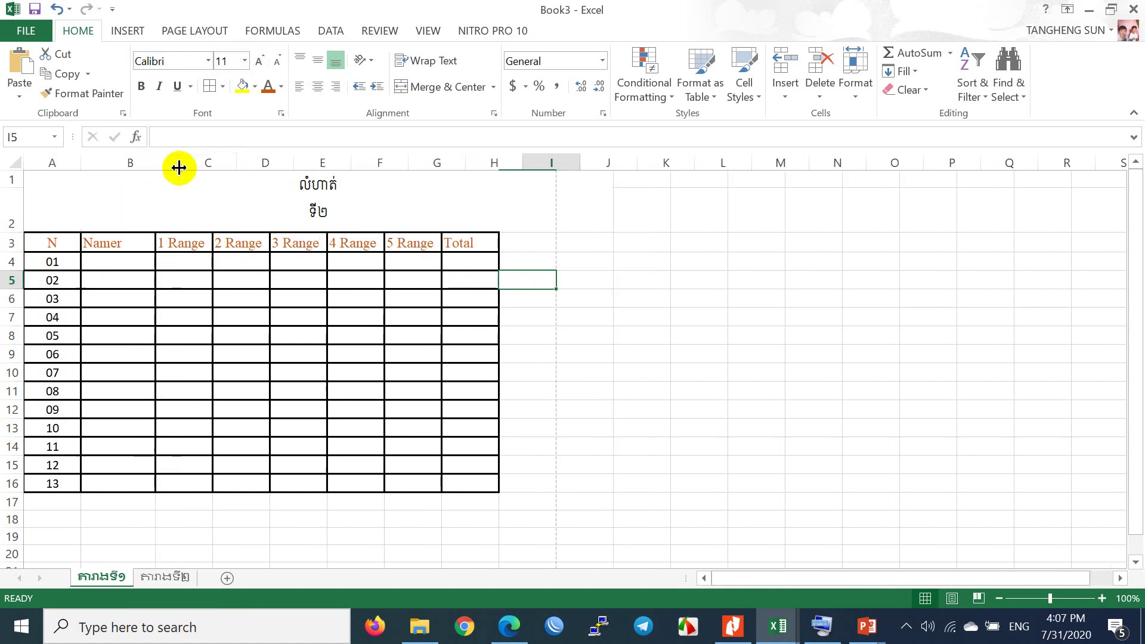
pyautogui.click(144, 260)
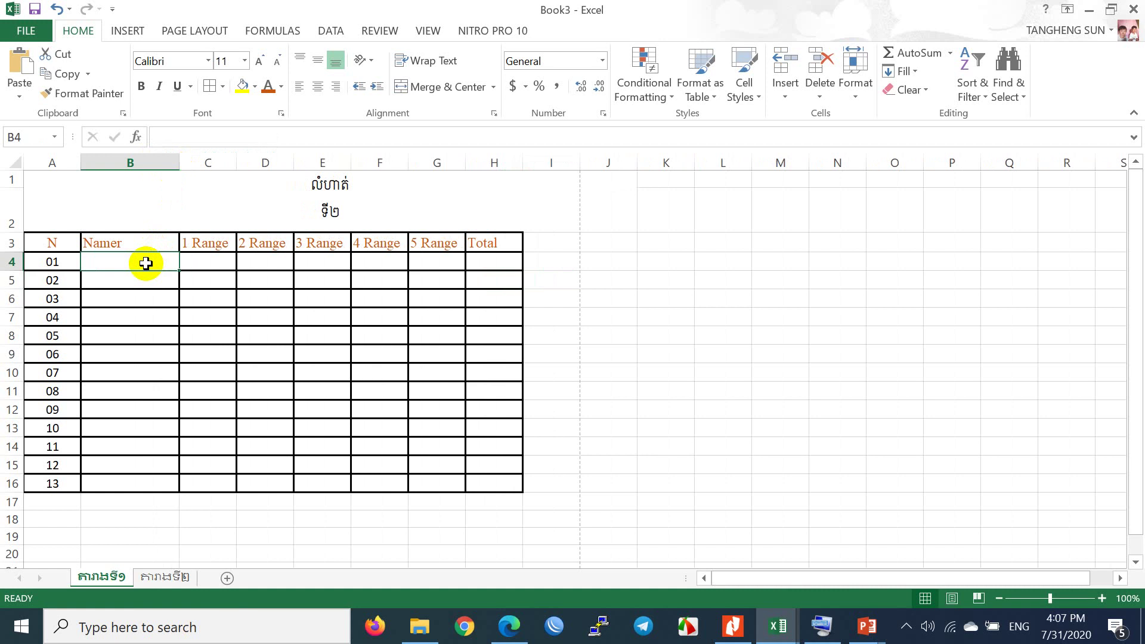
pyautogui.write('A')
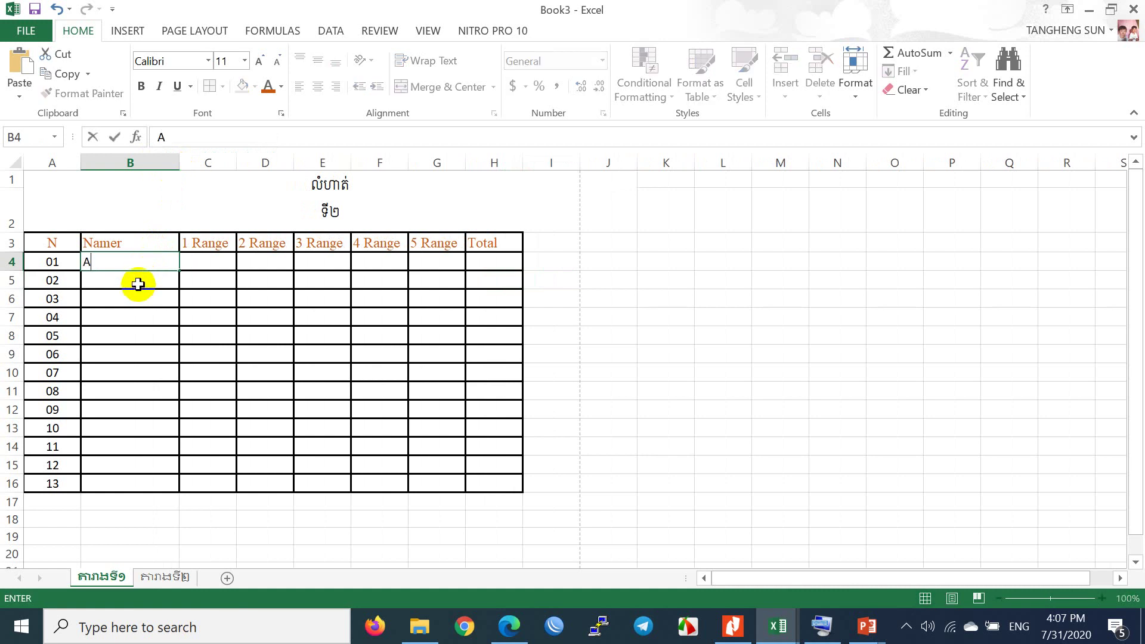
pyautogui.click(137, 284)
pyautogui.write('B')
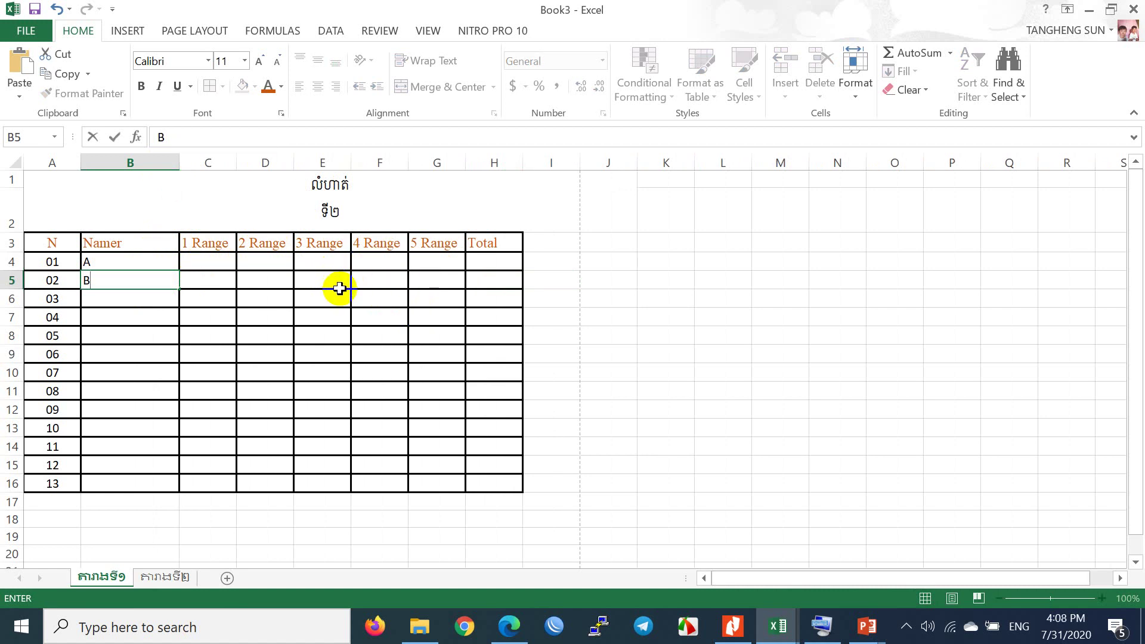
pyautogui.click(315, 284)
# Fill the five range cells of row A, C4 to G4, with 10, 20, 40, 50 and 70
pyautogui.click(205, 261)
pyautogui.write('10')
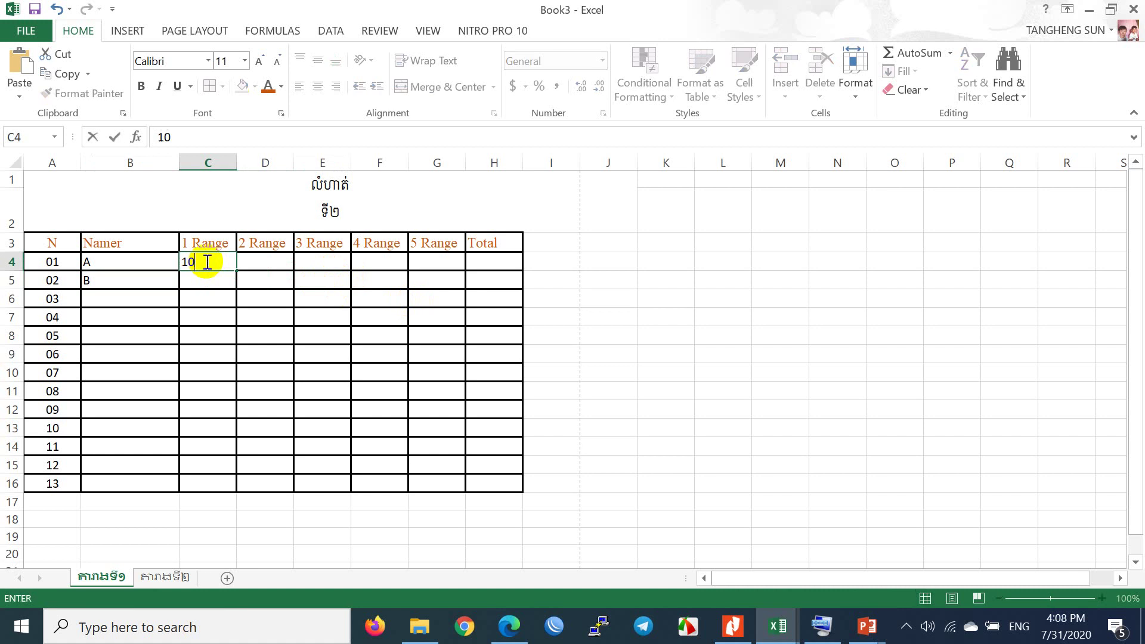
pyautogui.click(258, 265)
pyautogui.write('20')
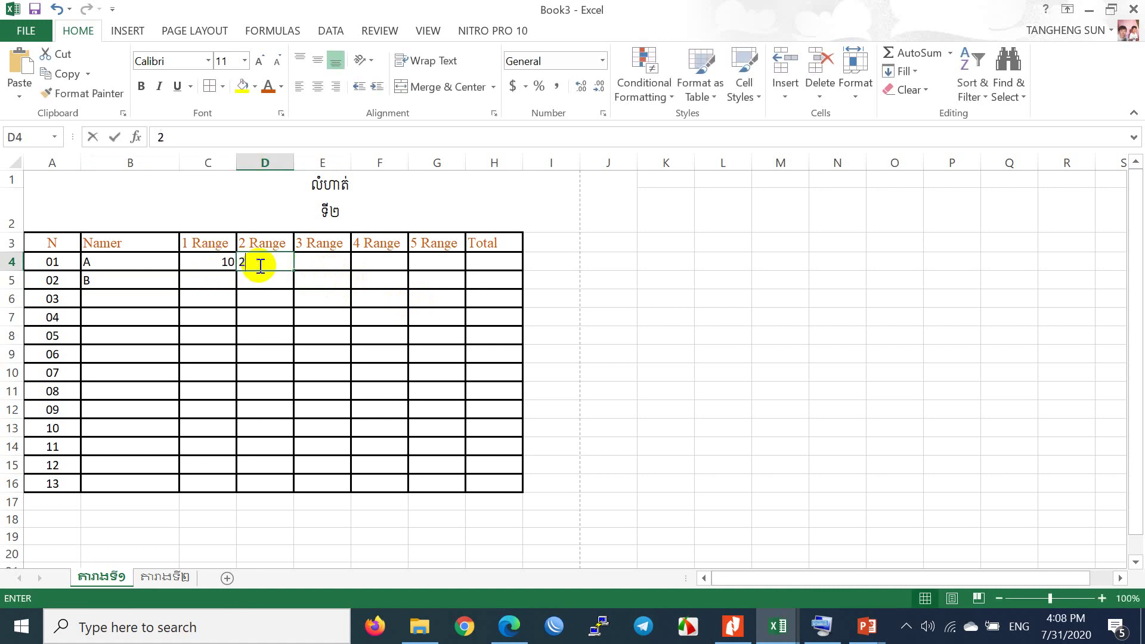
pyautogui.click(307, 268)
pyautogui.write('40')
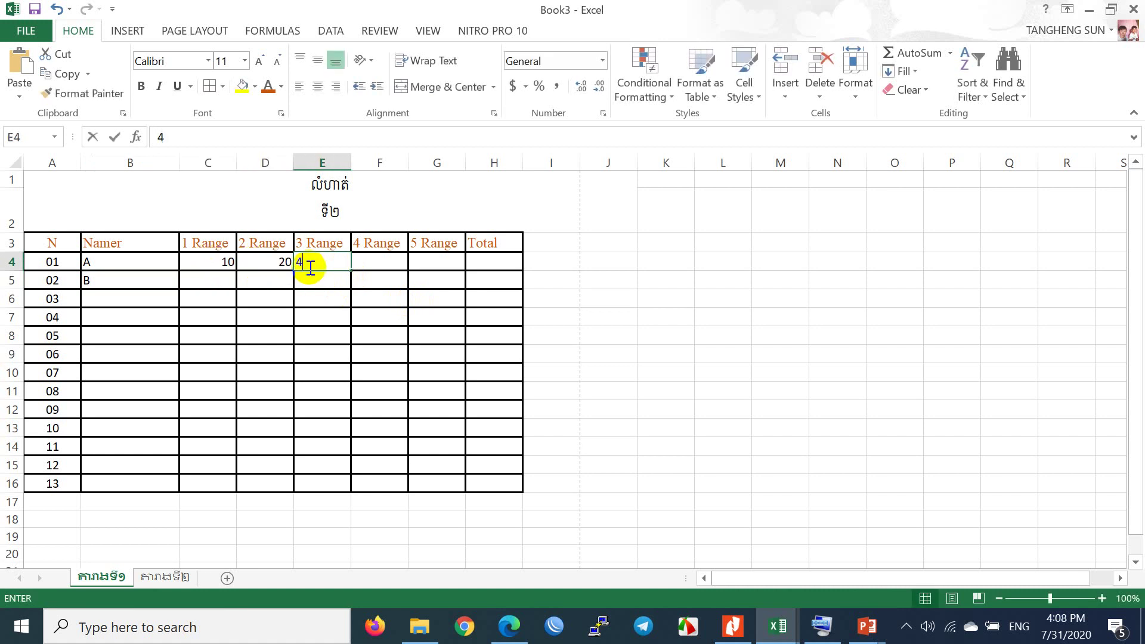
pyautogui.click(370, 264)
pyautogui.write('50')
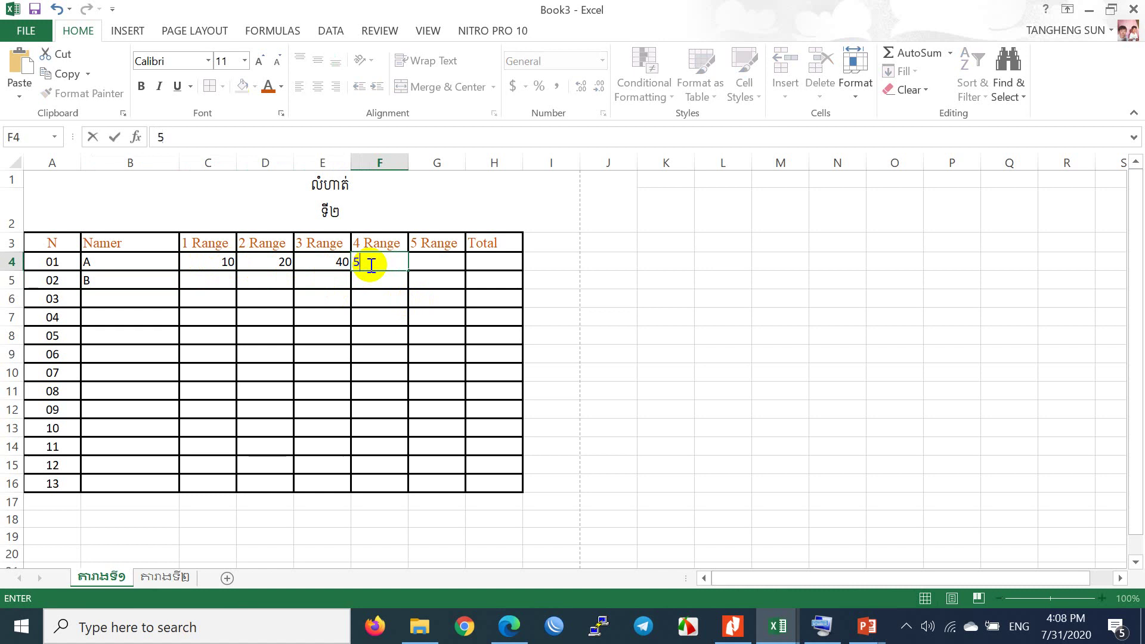
pyautogui.click(421, 267)
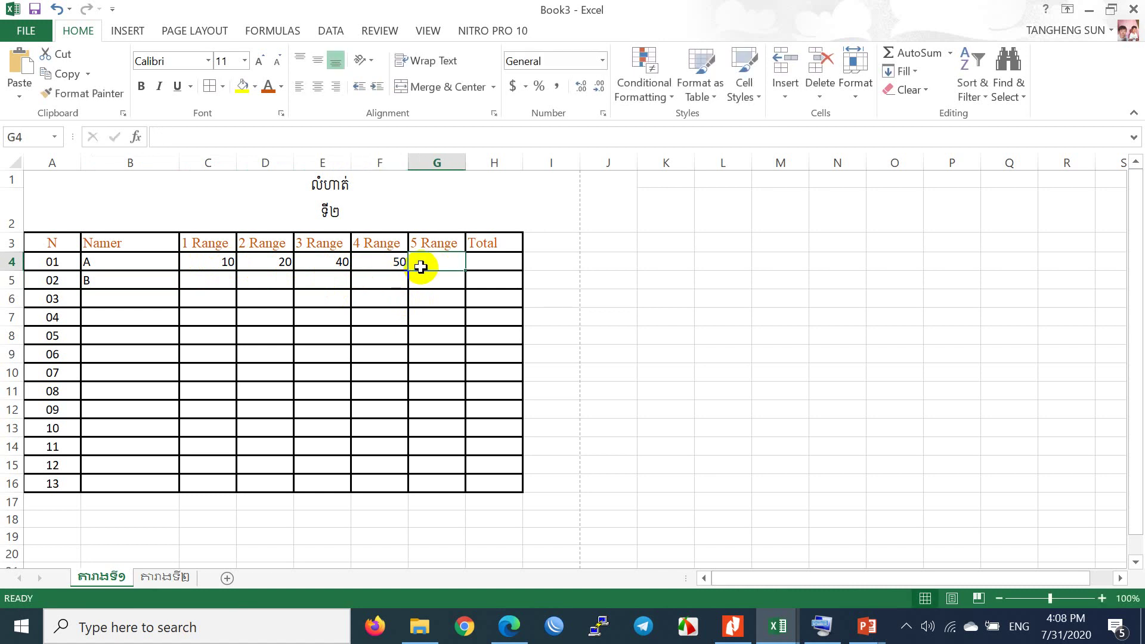
pyautogui.write('70')
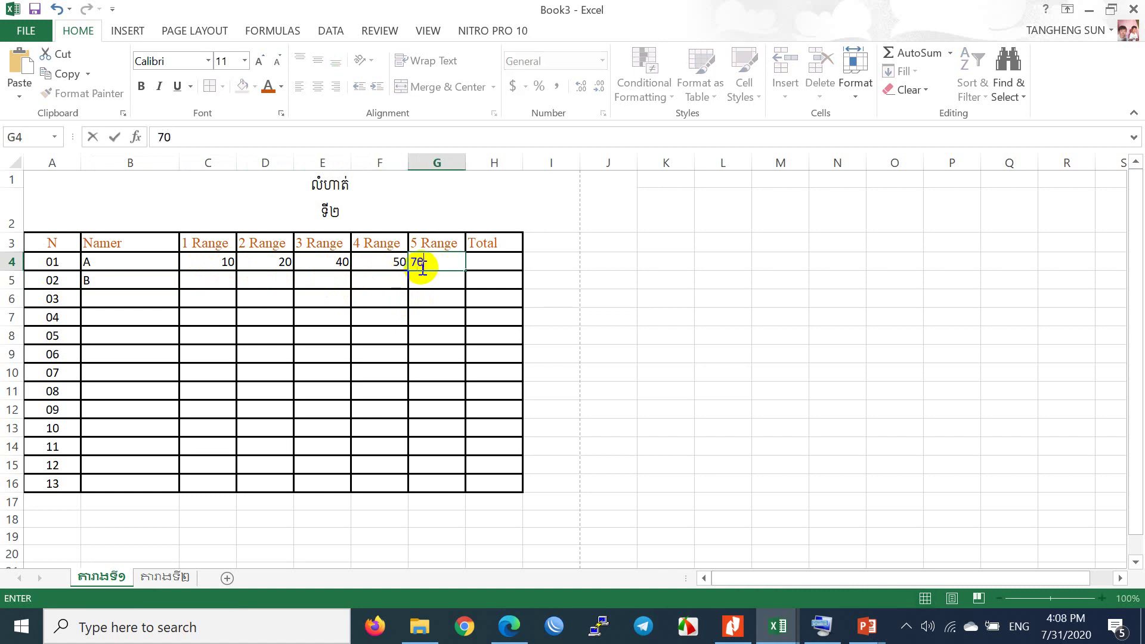
# Fill the five range cells of row B, C5 to G5, with 29, 48, 48, 50 and 59
pyautogui.click(200, 285)
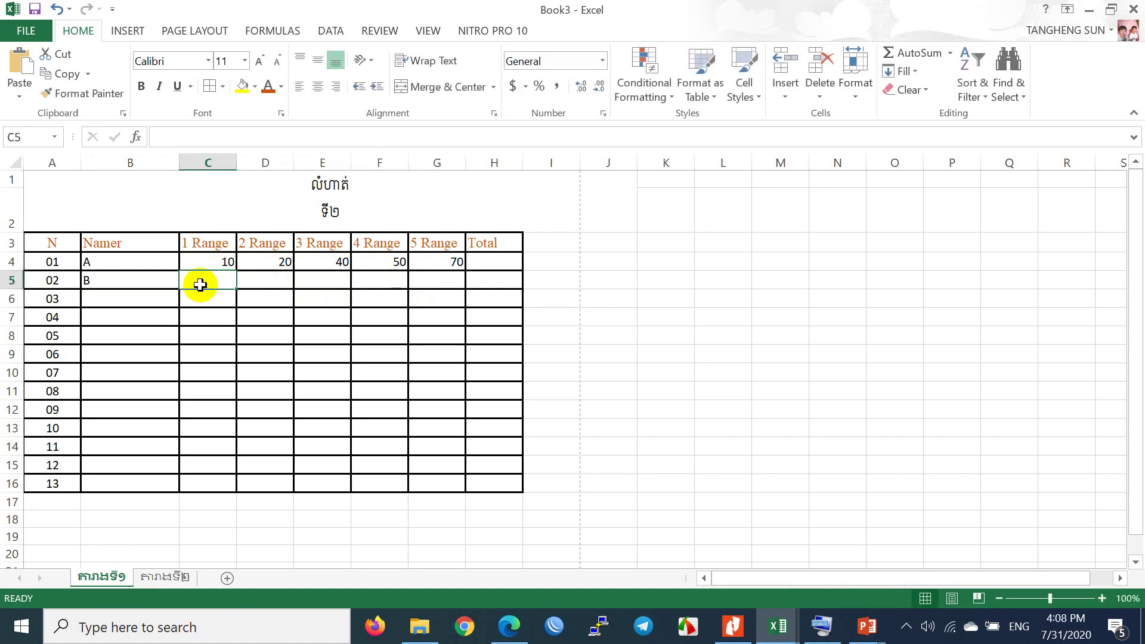
pyautogui.write('29')
pyautogui.click(266, 281)
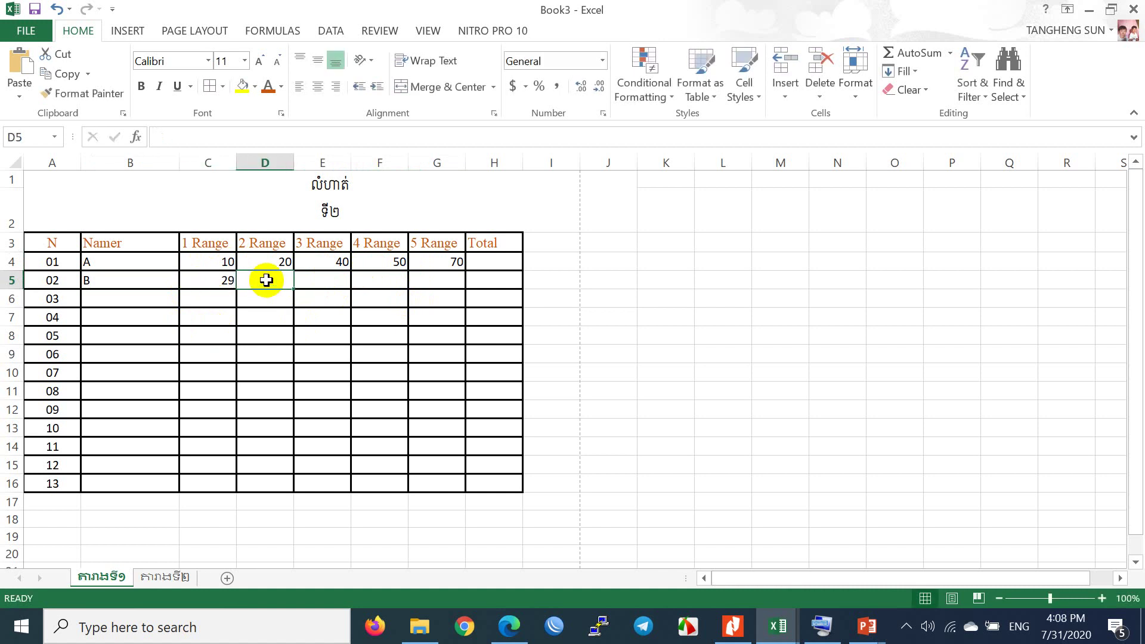
pyautogui.write('48')
pyautogui.click(334, 277)
pyautogui.write('48')
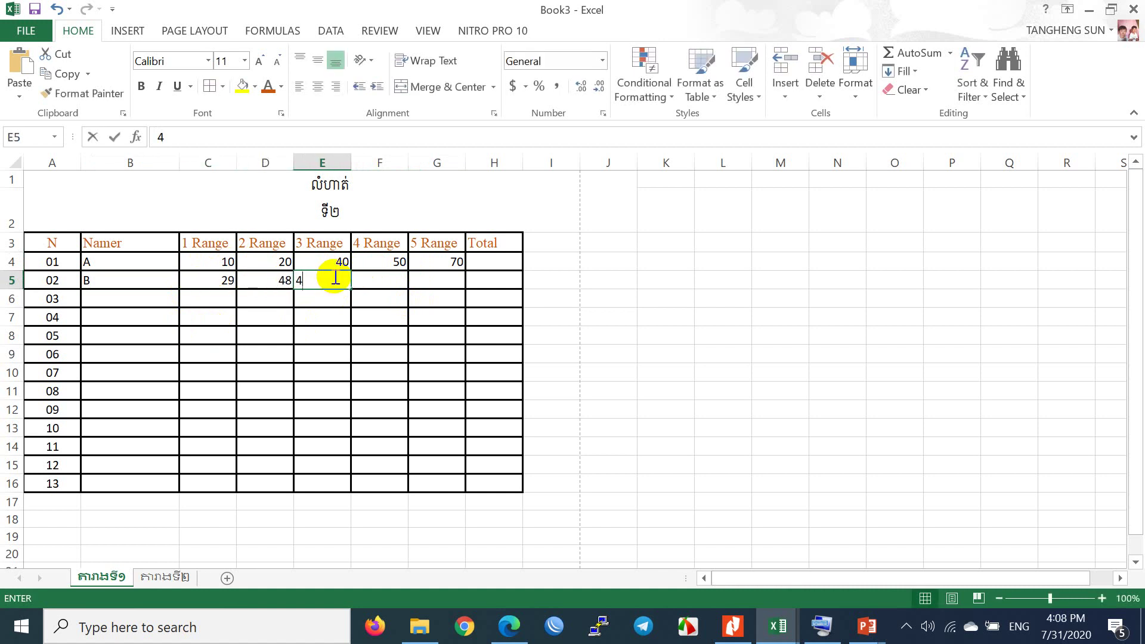
pyautogui.click(398, 285)
pyautogui.write('50')
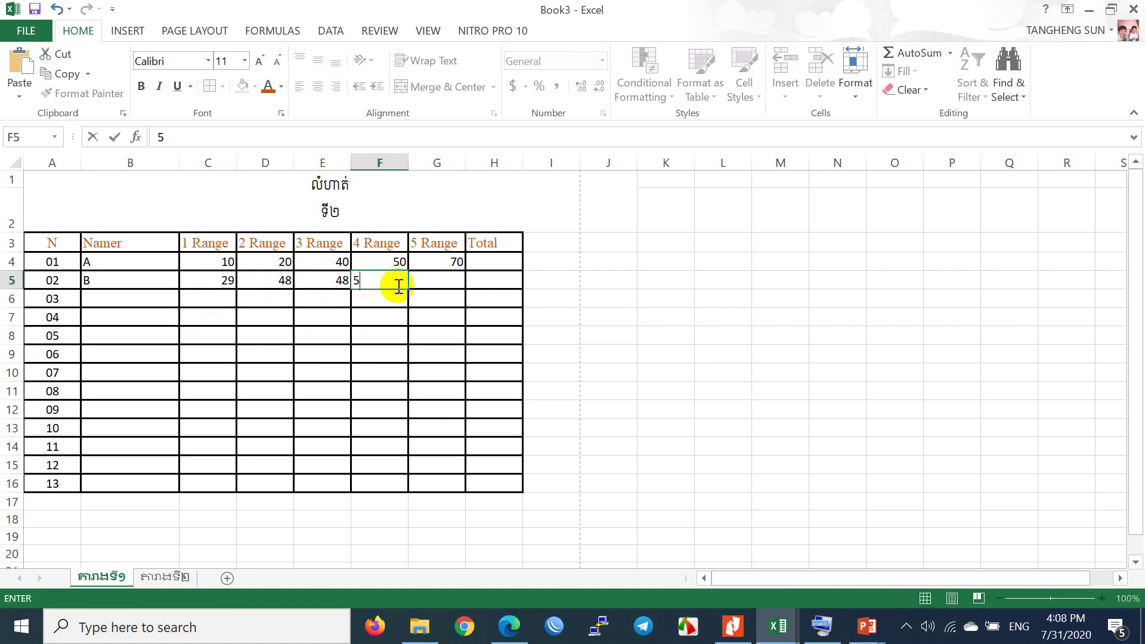
pyautogui.click(431, 287)
pyautogui.write('59')
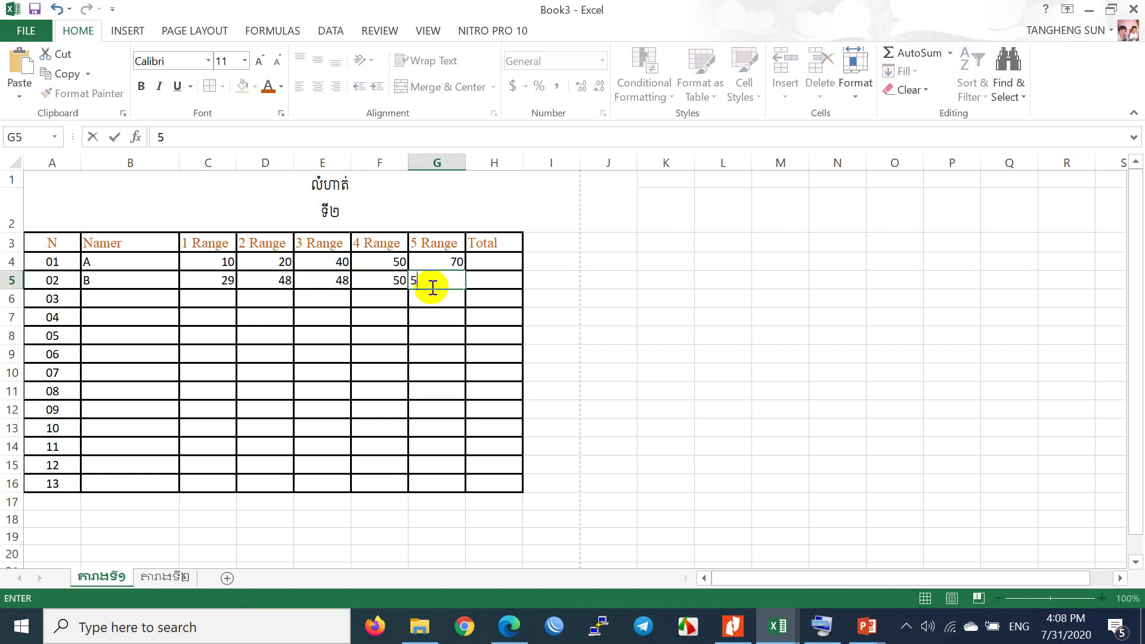
pyautogui.click(218, 300)
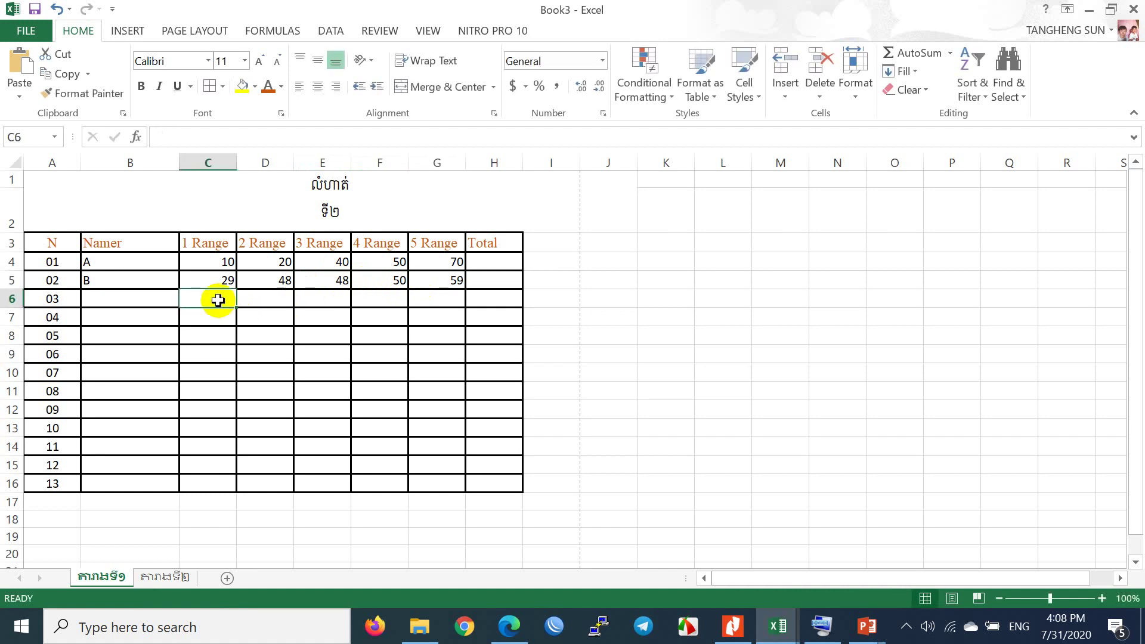
# Fill the range cells C6 to G6 with 49, 50, 70, 60 and 50, and enter 70 in F7
pyautogui.write('49')
pyautogui.click(264, 295)
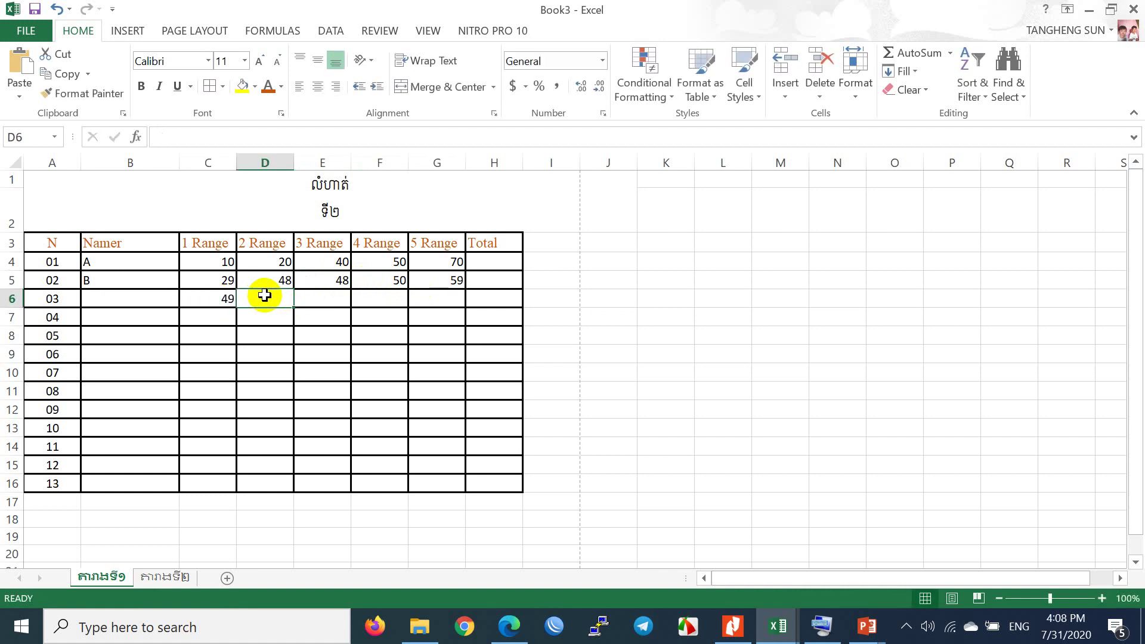
pyautogui.write('50')
pyautogui.click(325, 298)
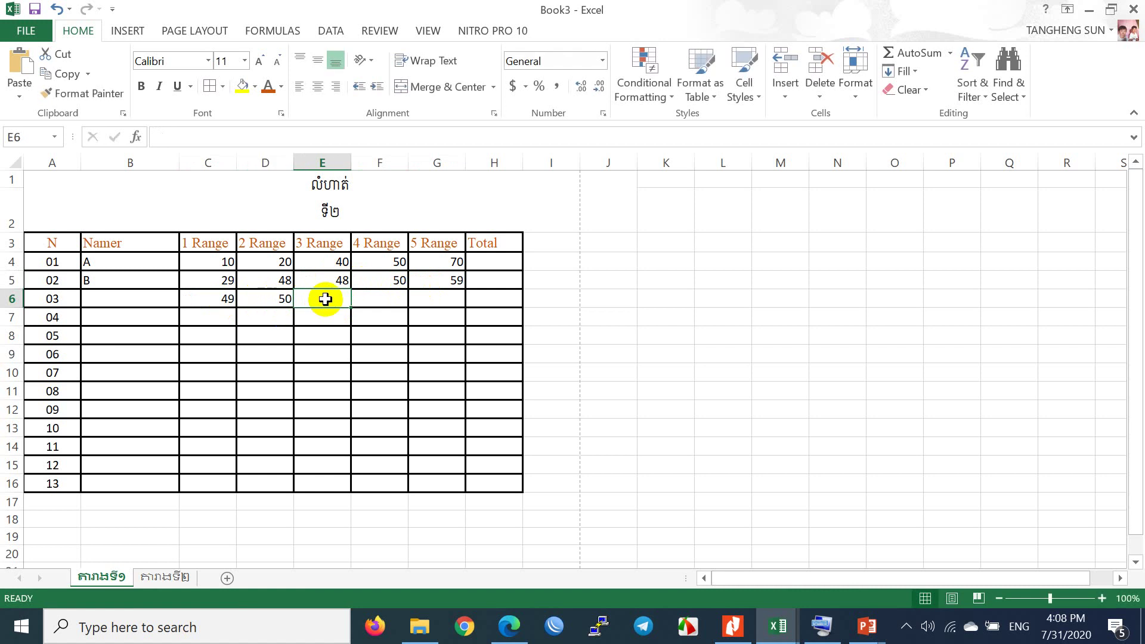
pyautogui.write('70')
pyautogui.click(375, 307)
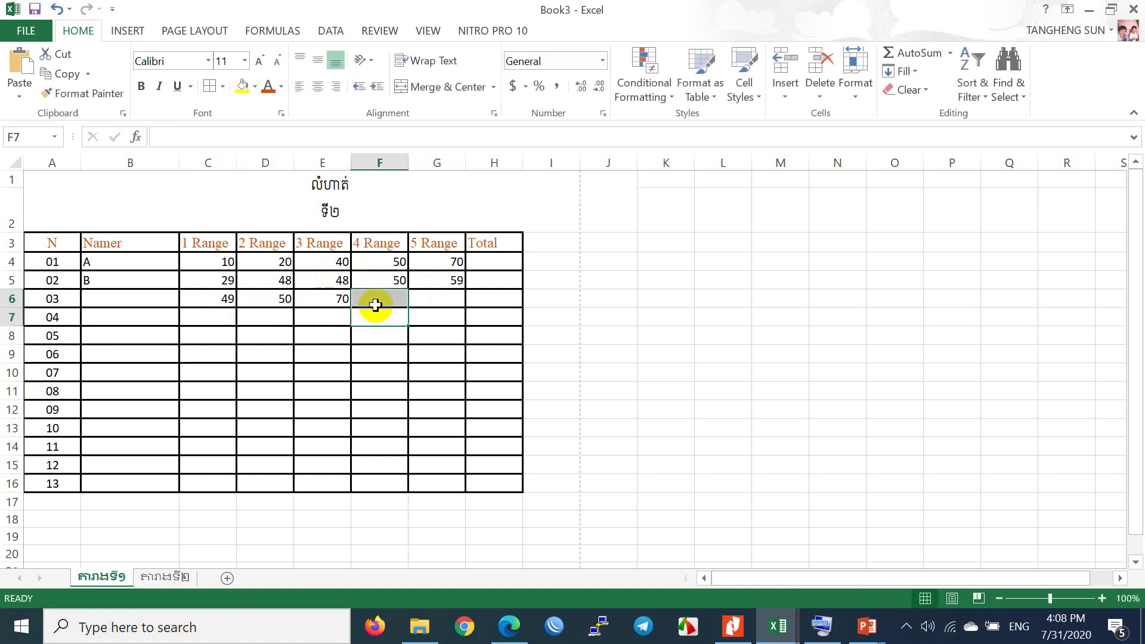
pyautogui.write('70')
pyautogui.click(375, 305)
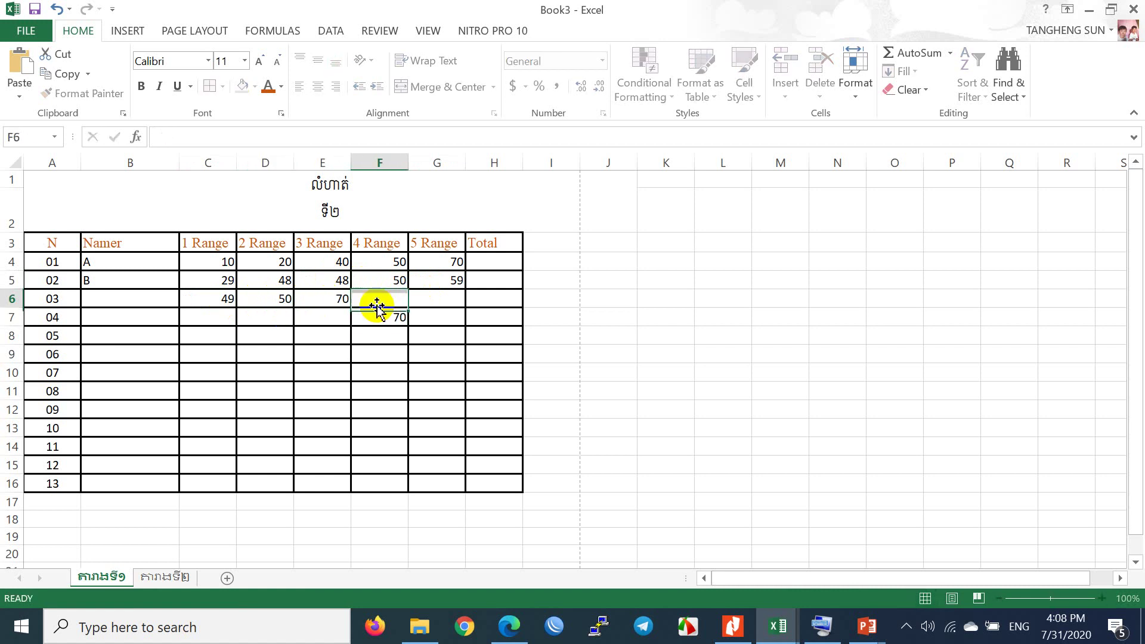
pyautogui.write('60')
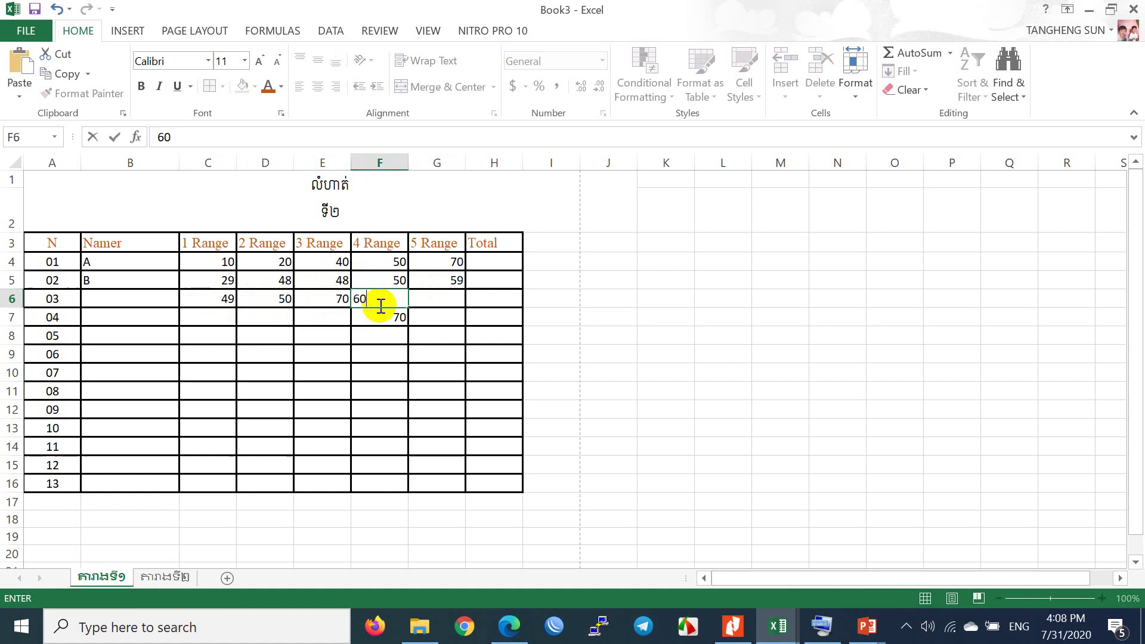
pyautogui.click(429, 298)
pyautogui.write('50')
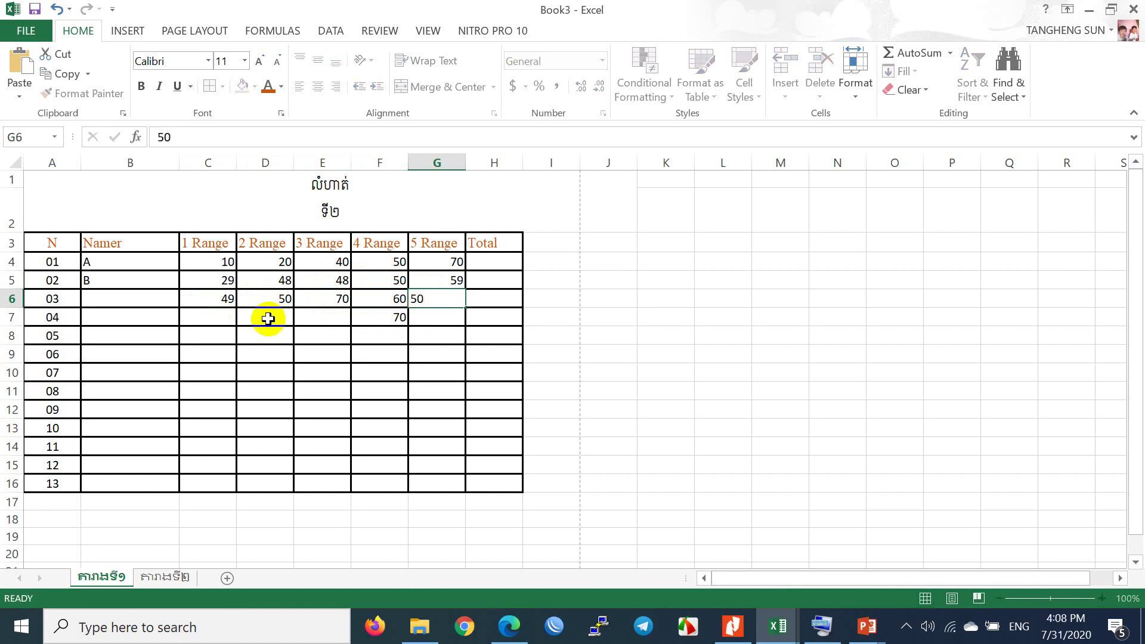
# Complete the range values of row 04 with 3 in C7, 50 in D7, 4 in E7 and 5 in G7
pyautogui.click(267, 318)
pyautogui.write('50')
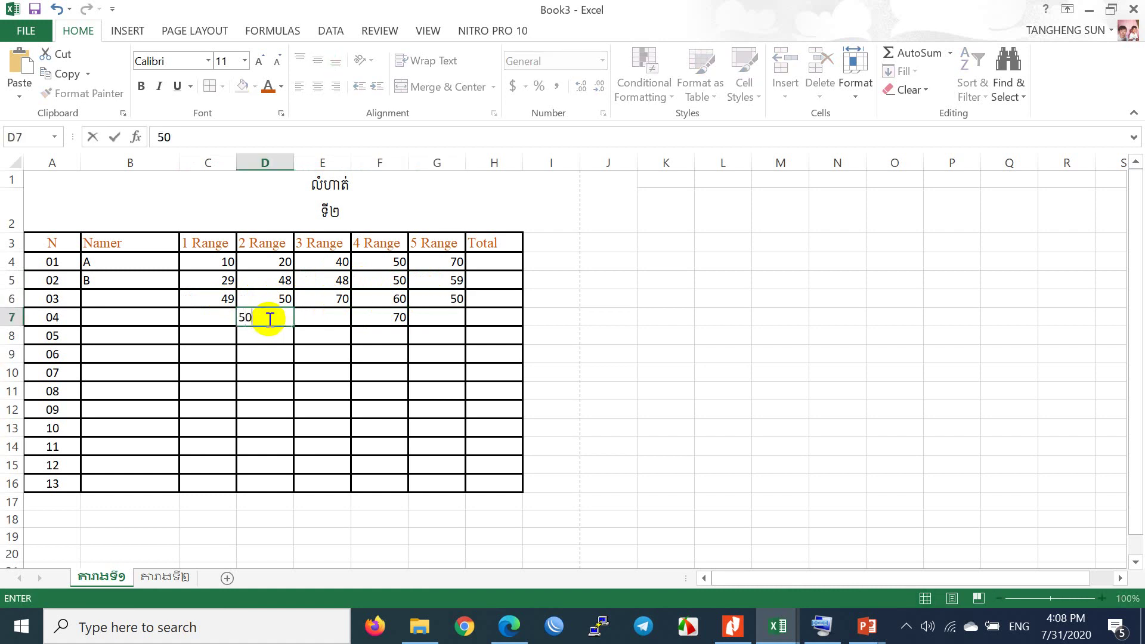
pyautogui.click(209, 317)
pyautogui.write('3')
pyautogui.click(320, 318)
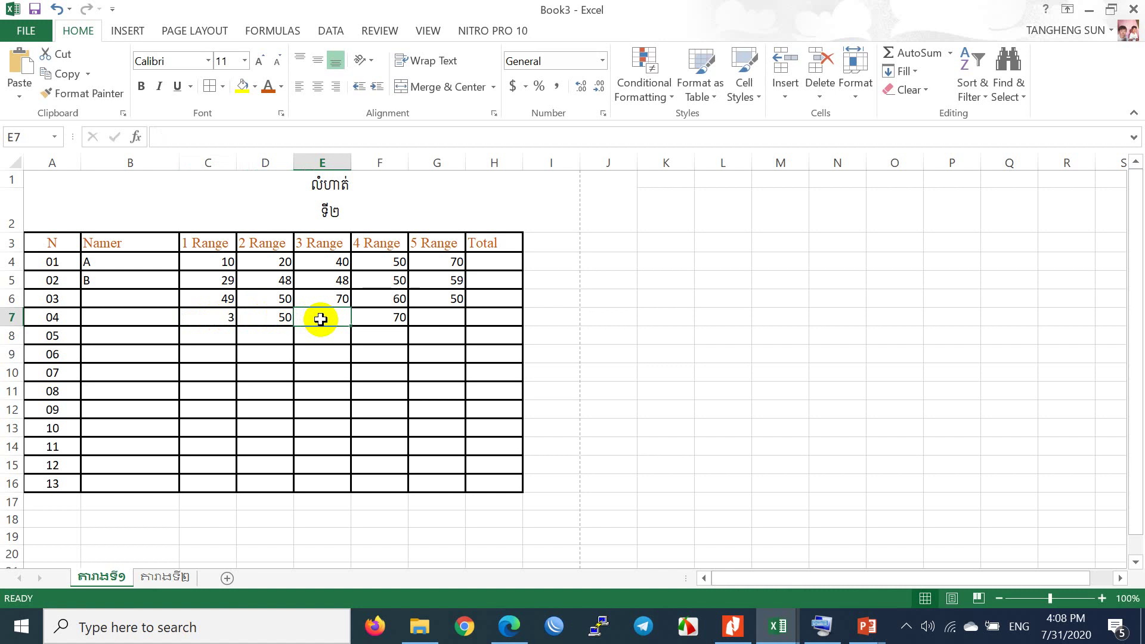
pyautogui.write('4')
pyautogui.click(430, 319)
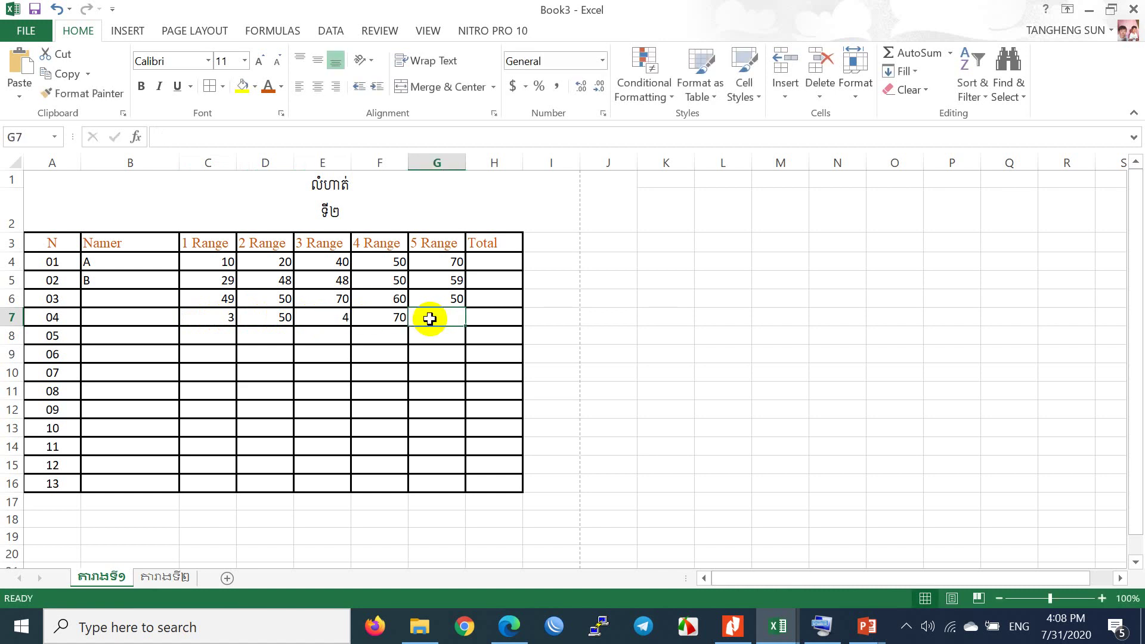
pyautogui.write('5')
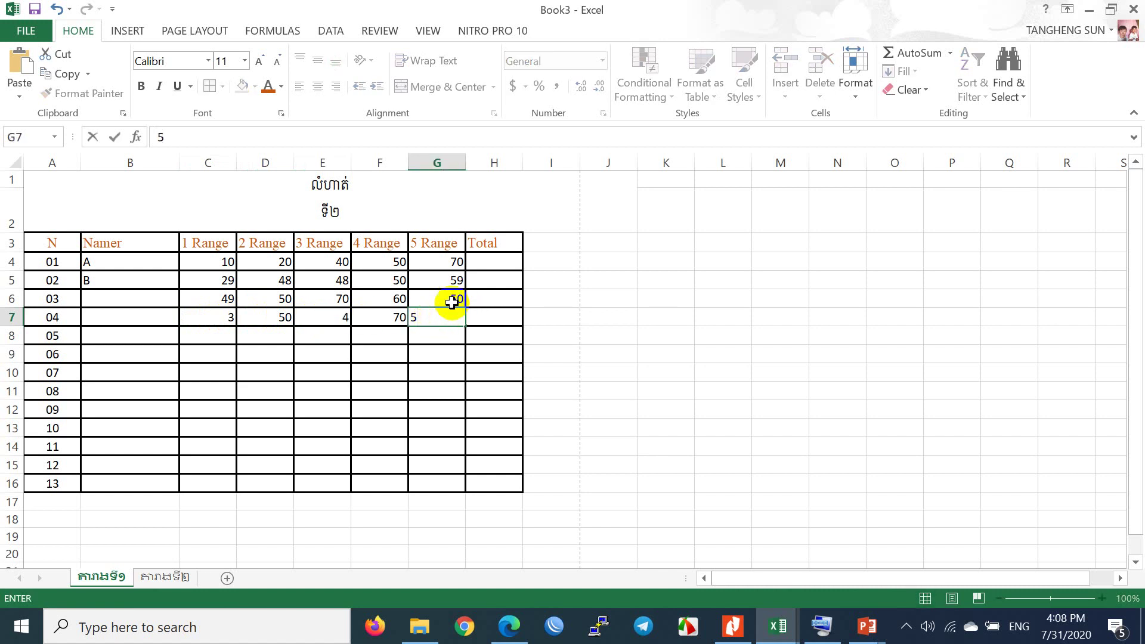
pyautogui.press('F2')
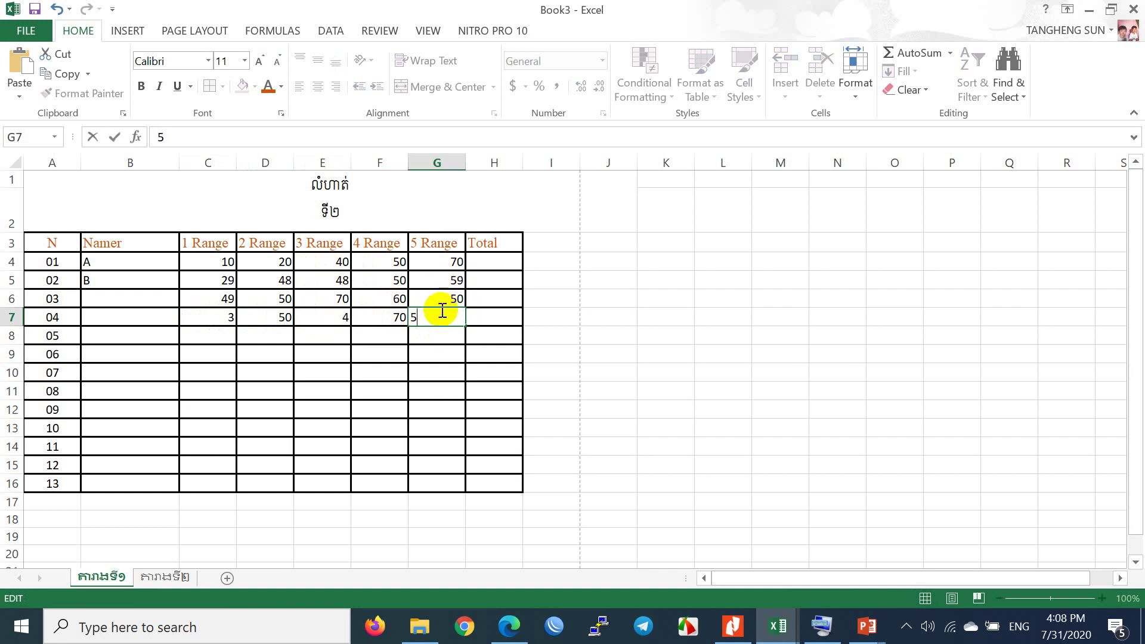
# Total row A's five range values in H4 with =SUM(C4:G4), picking the cell range on the sheet
pyautogui.click(503, 269)
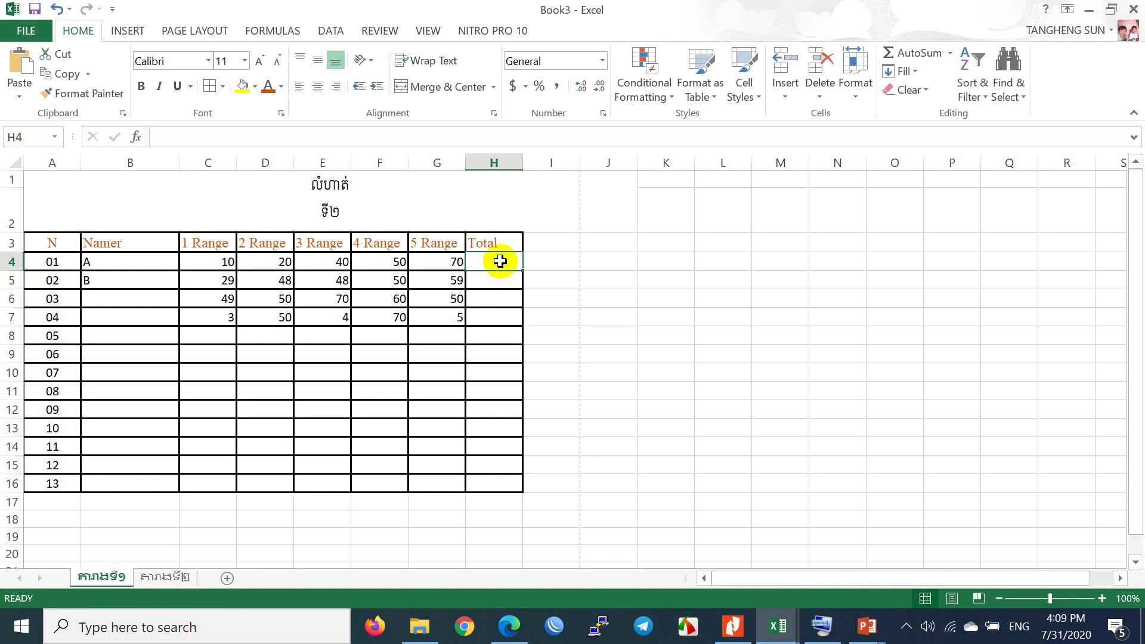
pyautogui.write('=')
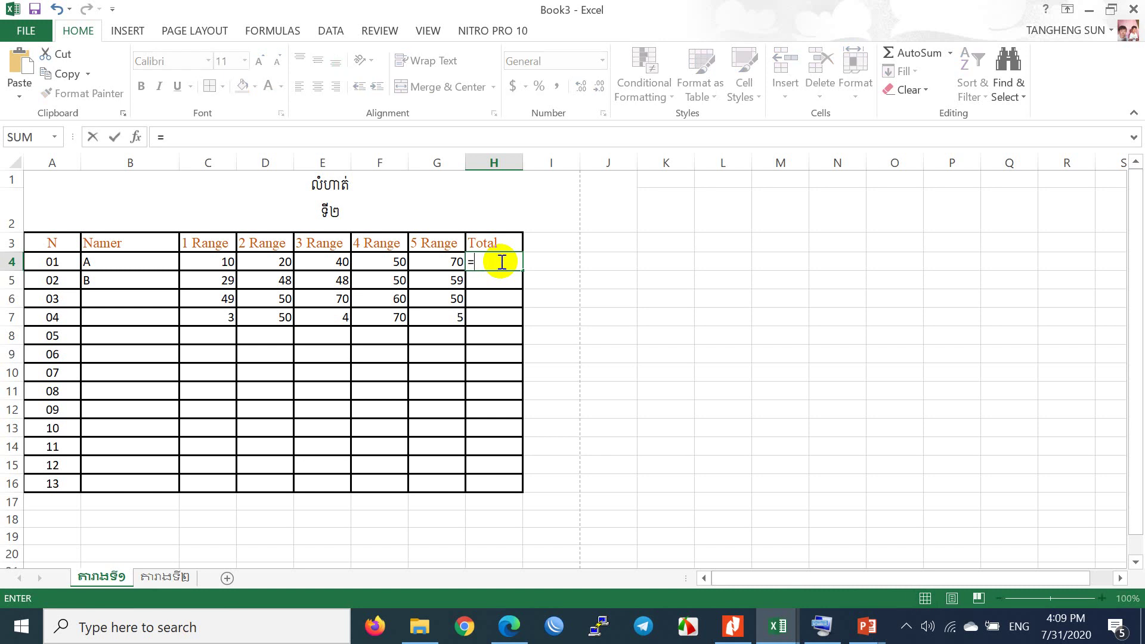
pyautogui.write('sum')
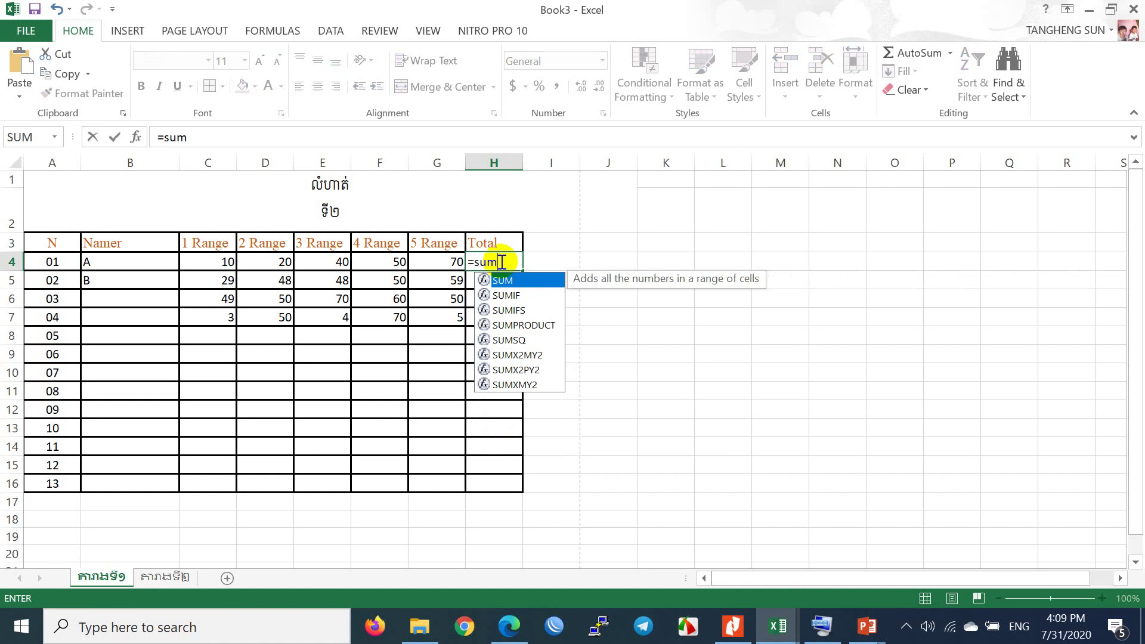
pyautogui.write('(')
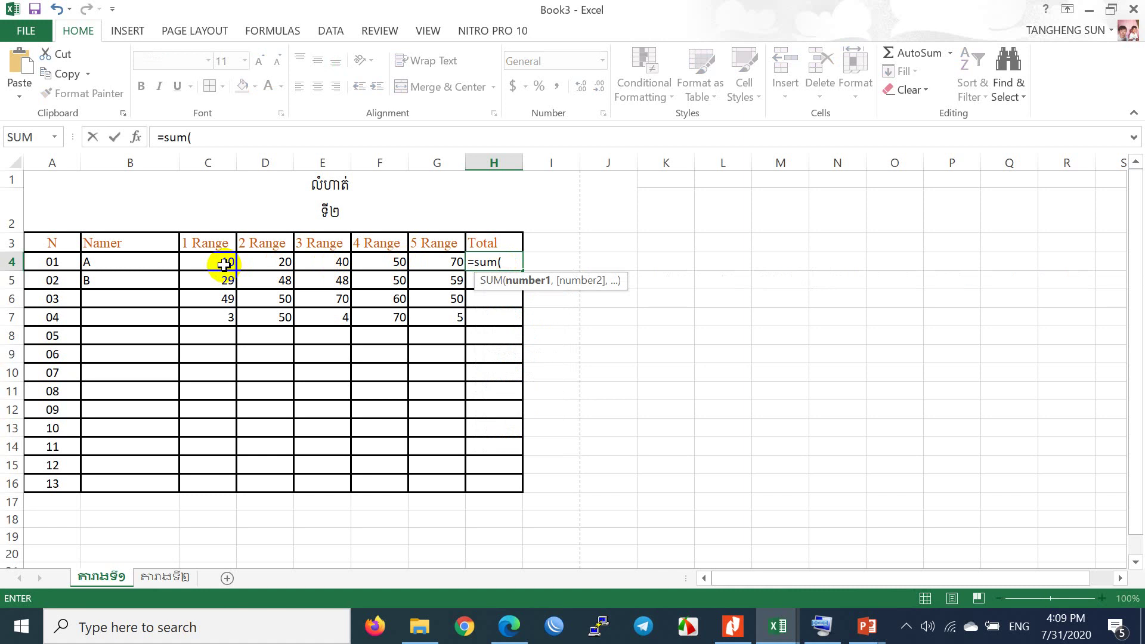
pyautogui.moveTo(224, 264); pyautogui.dragTo(457, 263)
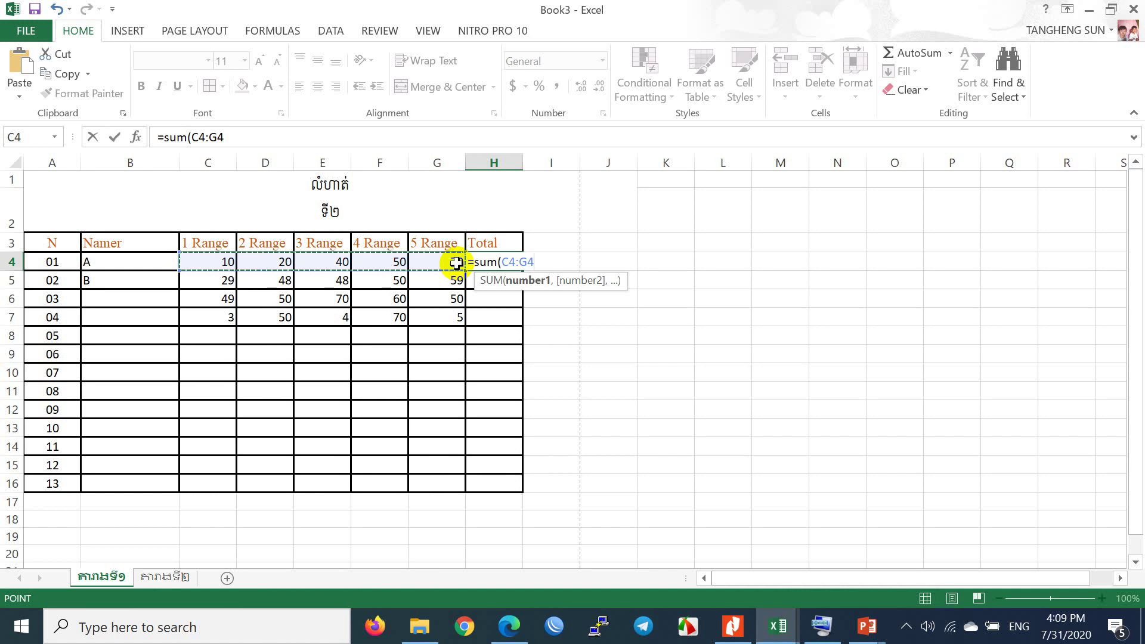
pyautogui.write(')')
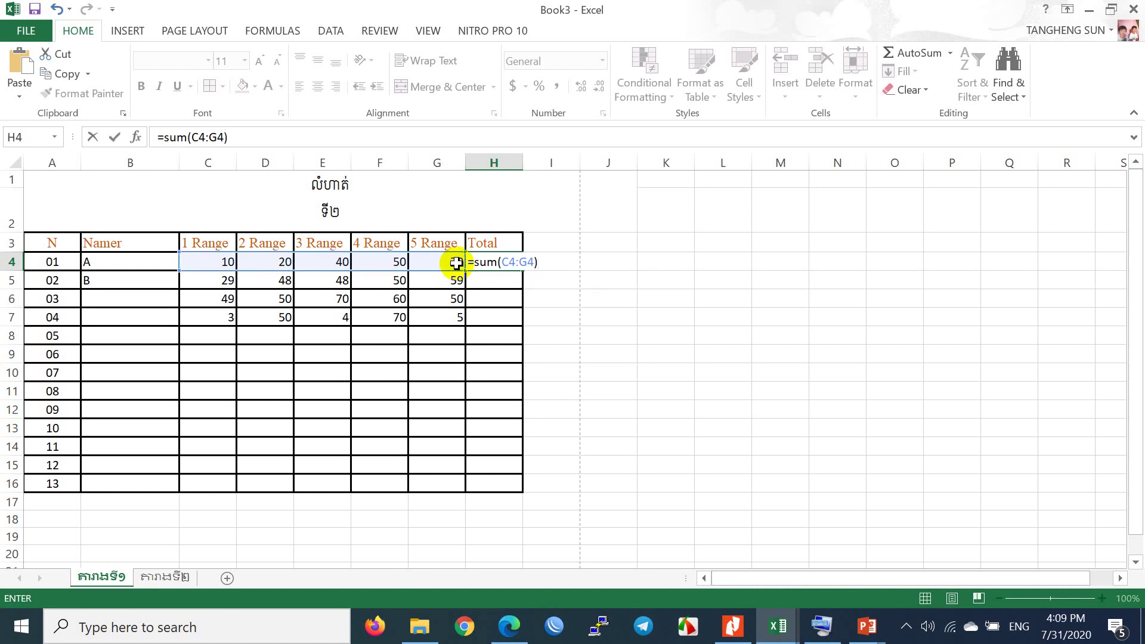
pyautogui.press('Return')
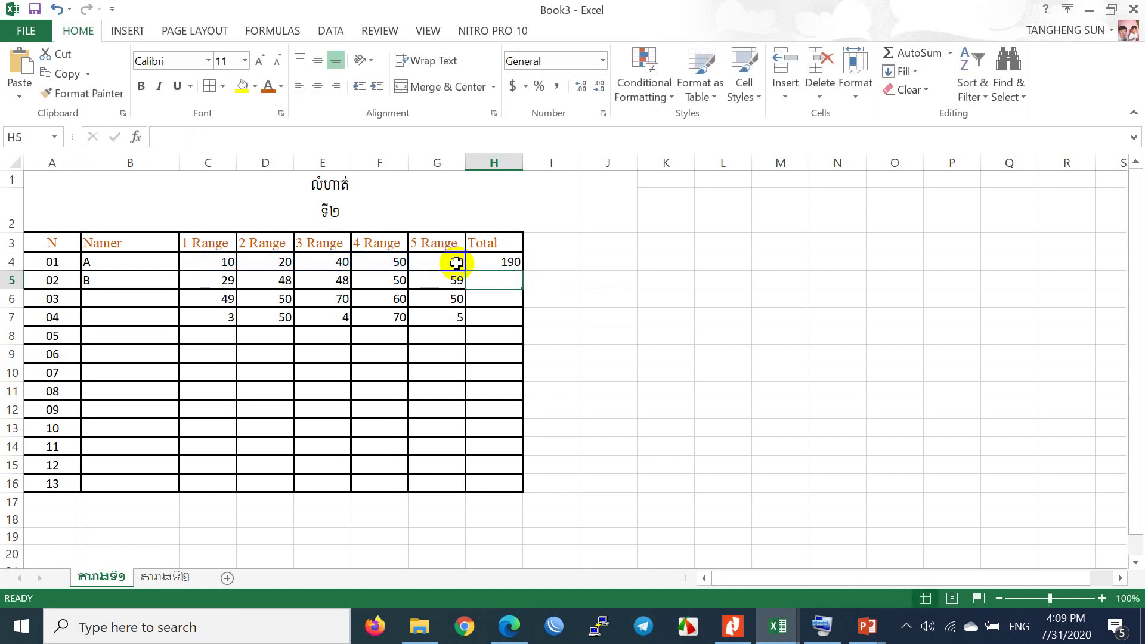
# Copy the total formula from H4 down to H7 and clear the totals in H4:H7
pyautogui.click(503, 262)
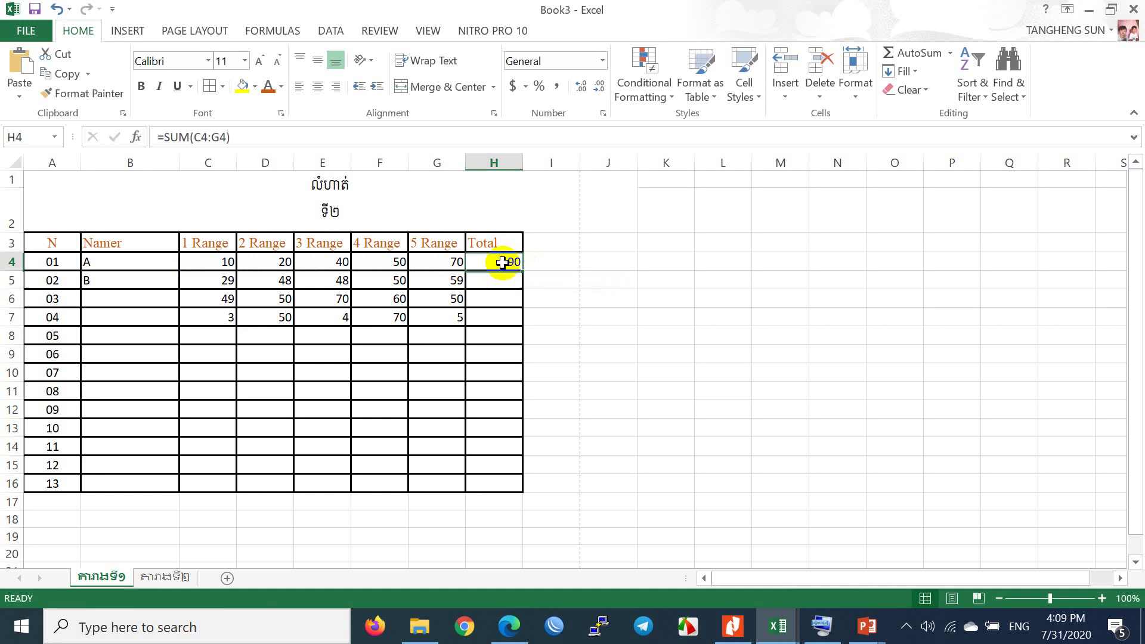
pyautogui.click(501, 280)
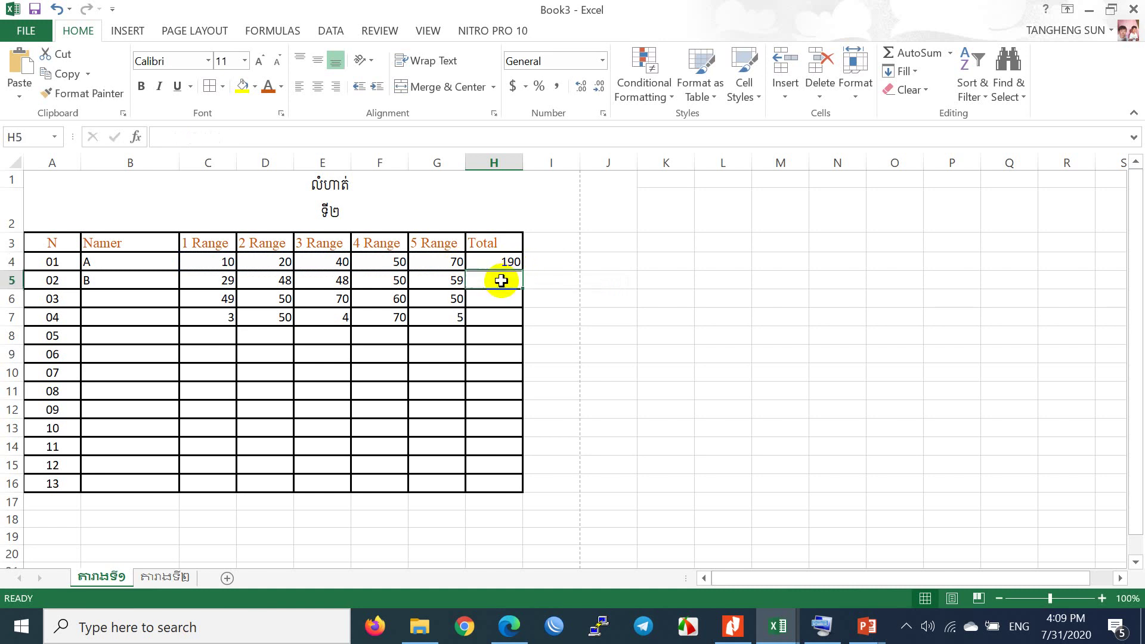
pyautogui.click(496, 303)
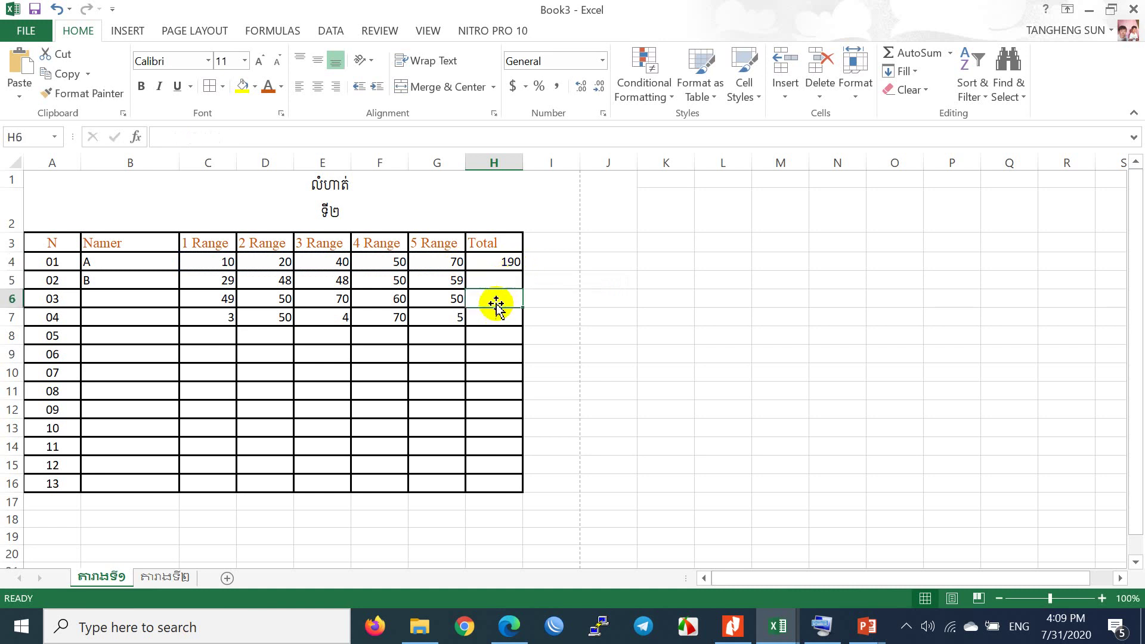
pyautogui.click(493, 322)
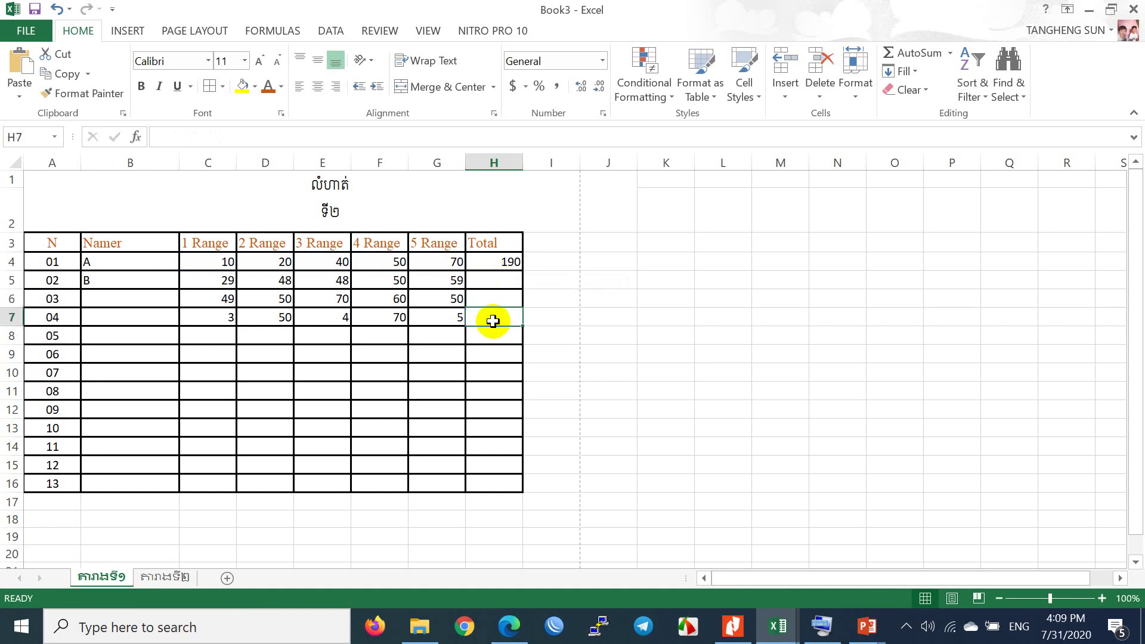
pyautogui.click(493, 263)
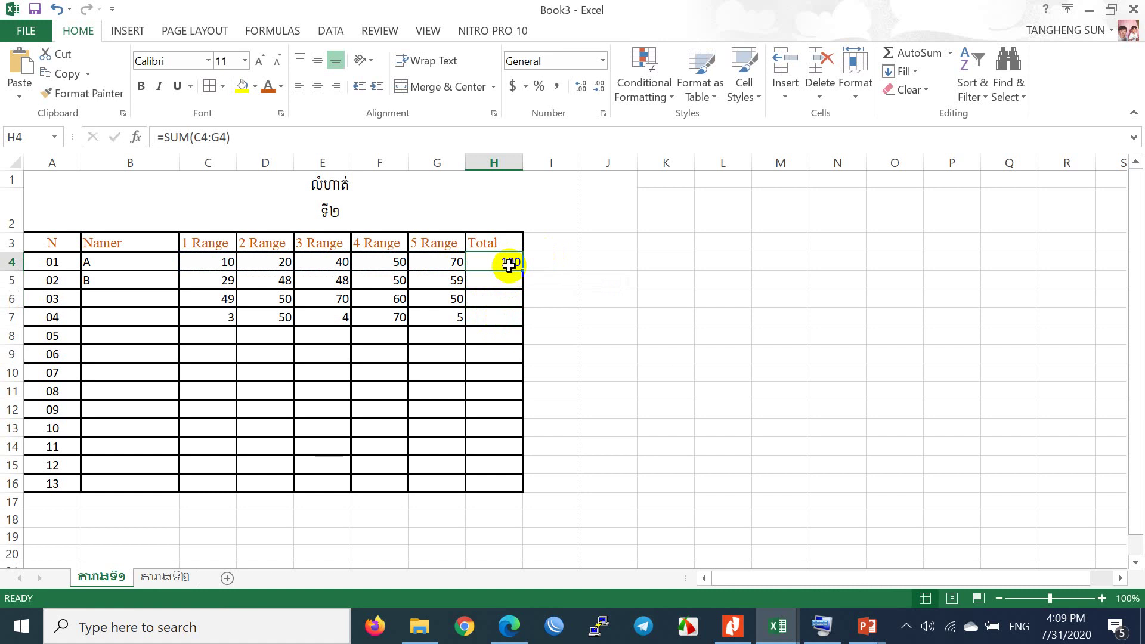
pyautogui.moveTo(522, 271); pyautogui.dragTo(526, 325)
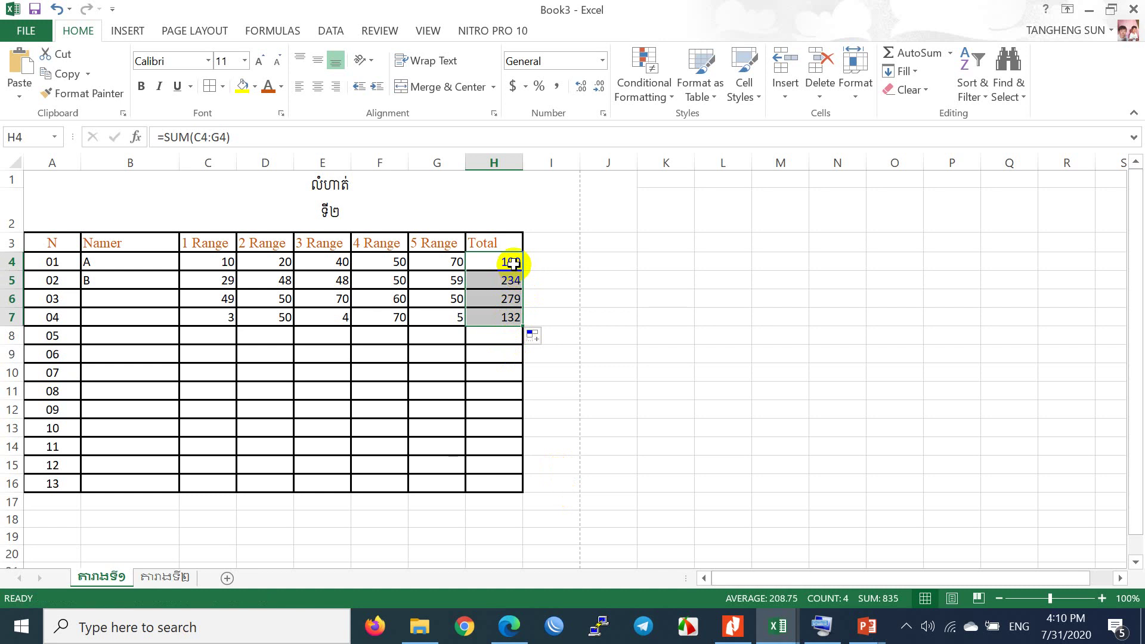
pyautogui.moveTo(513, 263); pyautogui.dragTo(507, 321)
pyautogui.press('Delete')
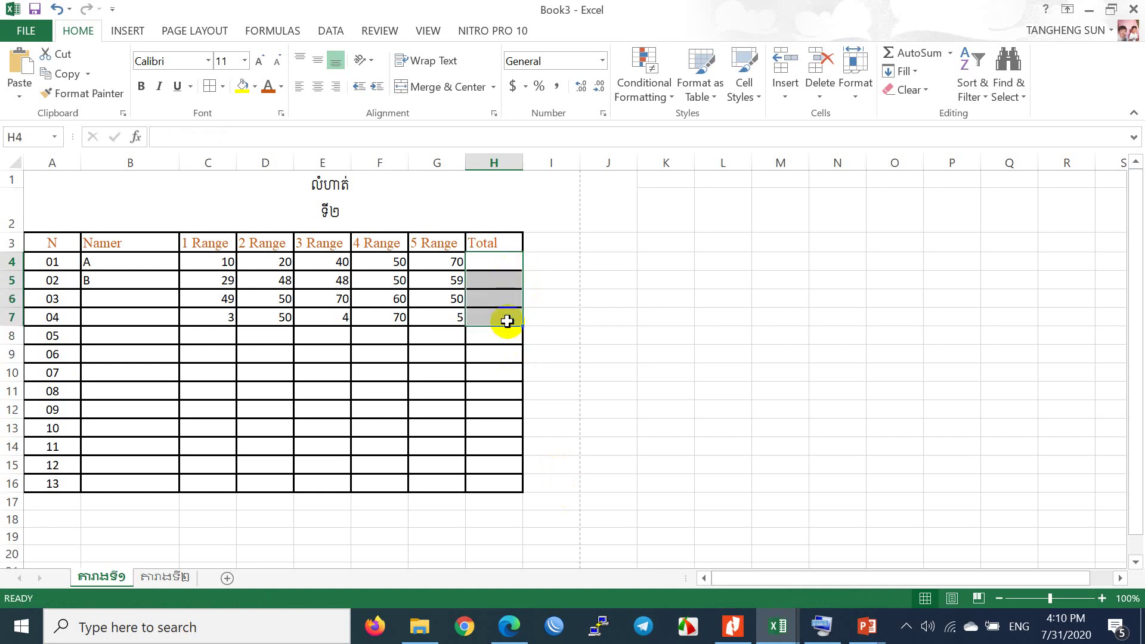
# Enter the formula =sum(c4:g4) in H4, writing out the cell references in full
pyautogui.click(504, 260)
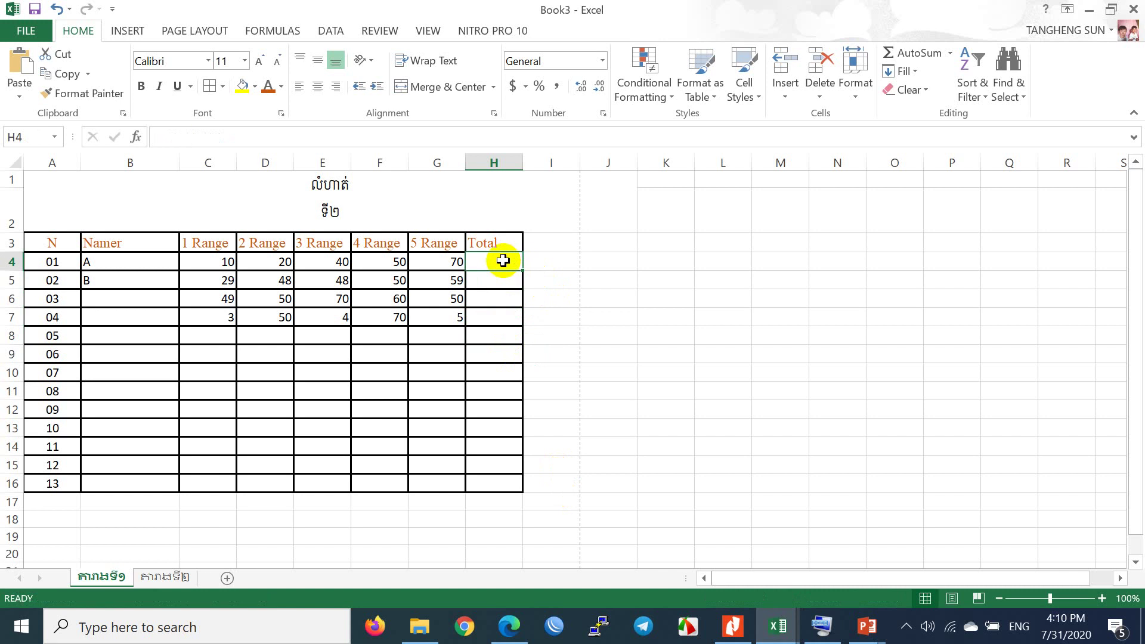
pyautogui.write('=sum')
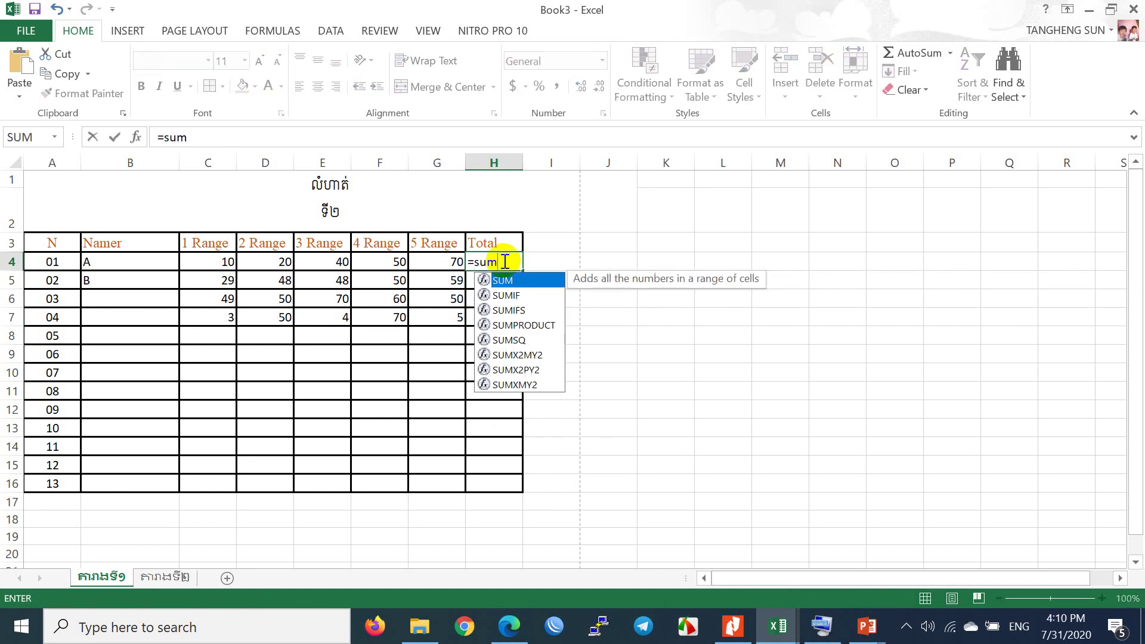
pyautogui.write('(')
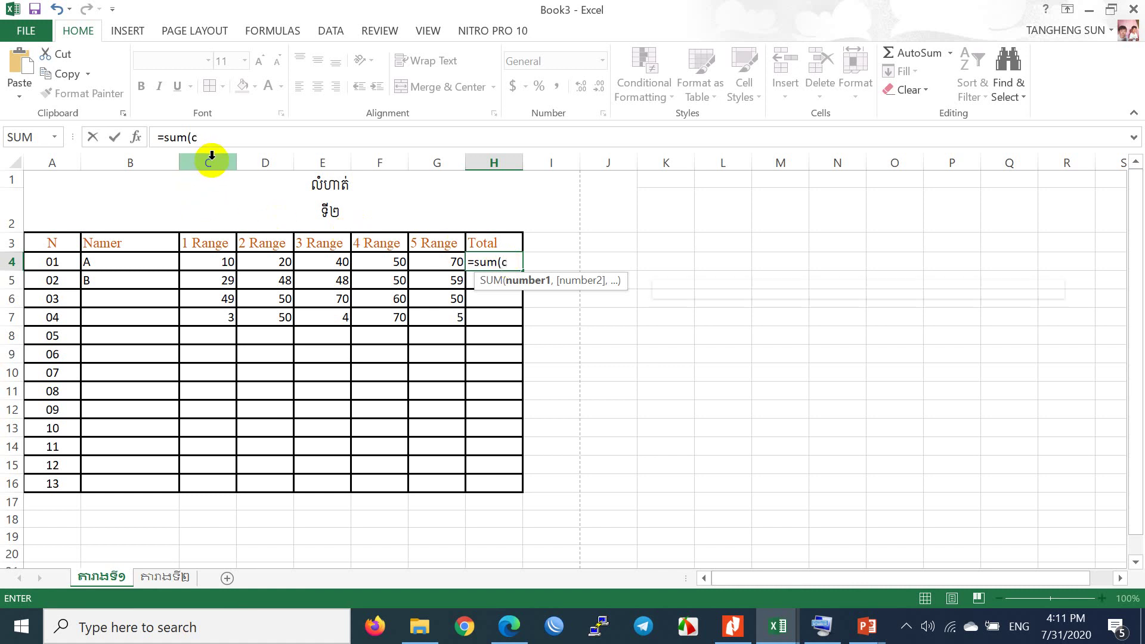
pyautogui.write('c')
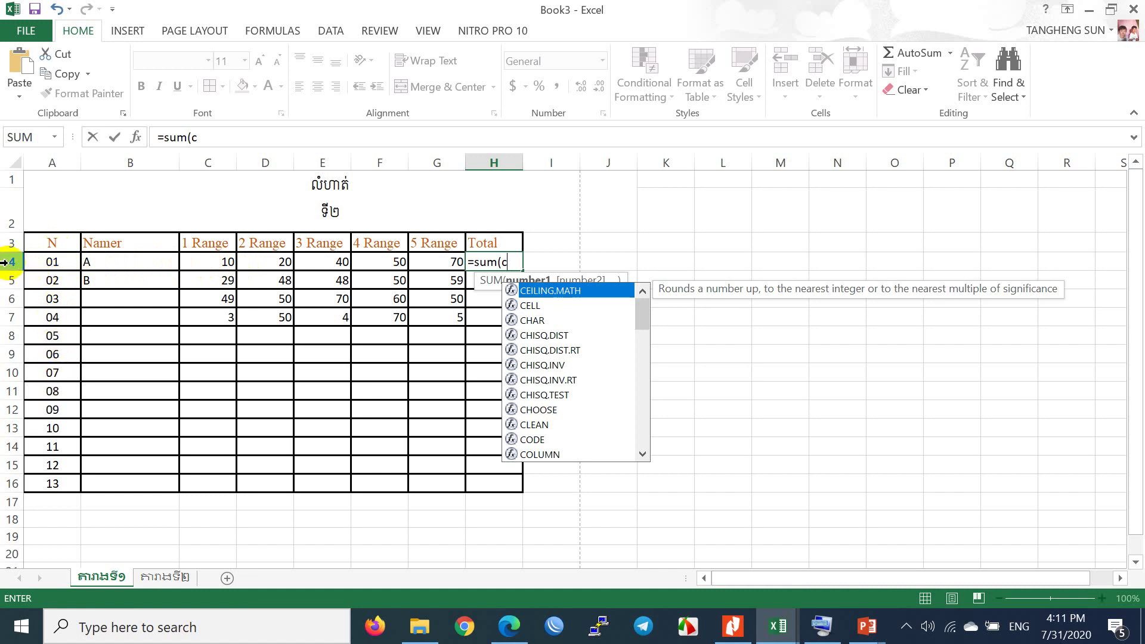
pyautogui.write('4:')
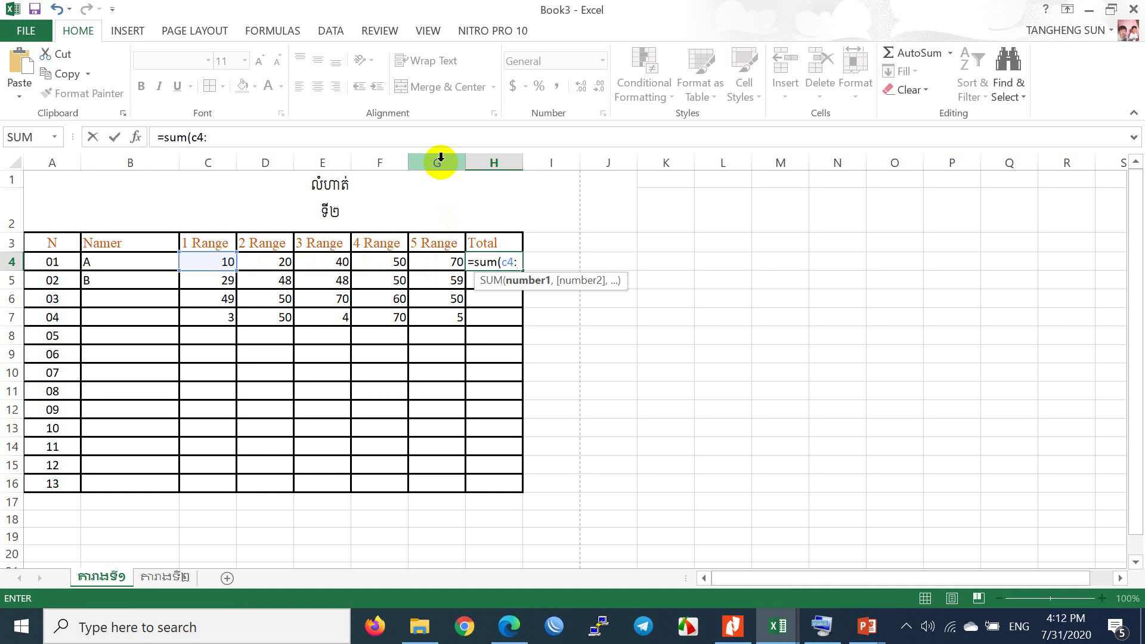
pyautogui.write('g')
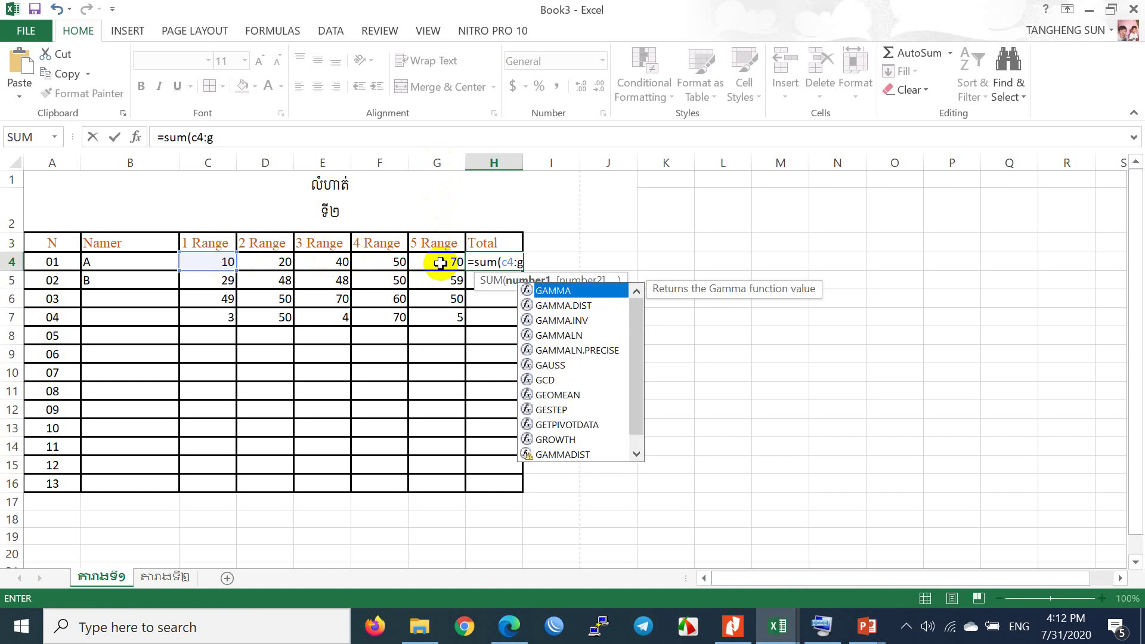
pyautogui.write('4')
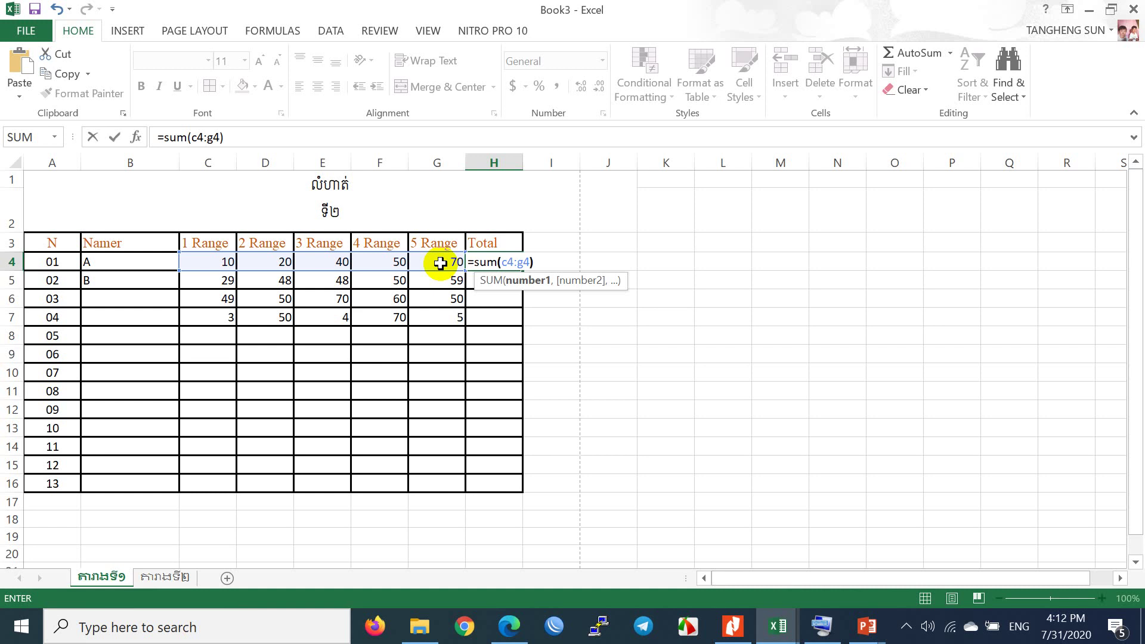
pyautogui.write(')')
pyautogui.press('Return')
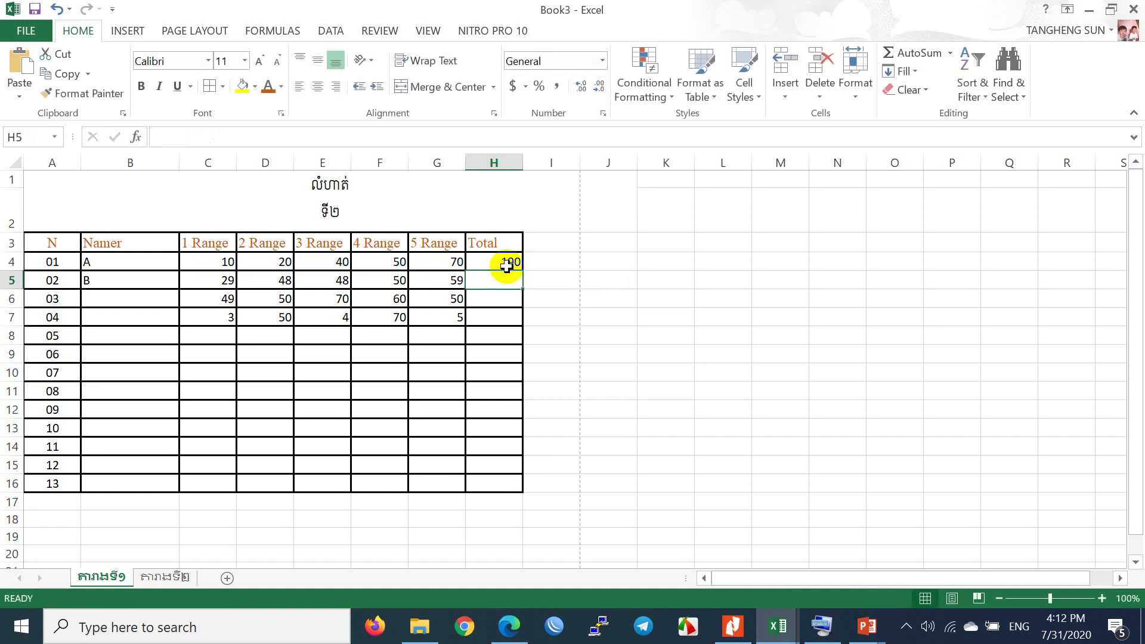
# Copy the total formula from H4 down the Total column to H16
pyautogui.click(507, 266)
pyautogui.moveTo(522, 271); pyautogui.dragTo(512, 491)
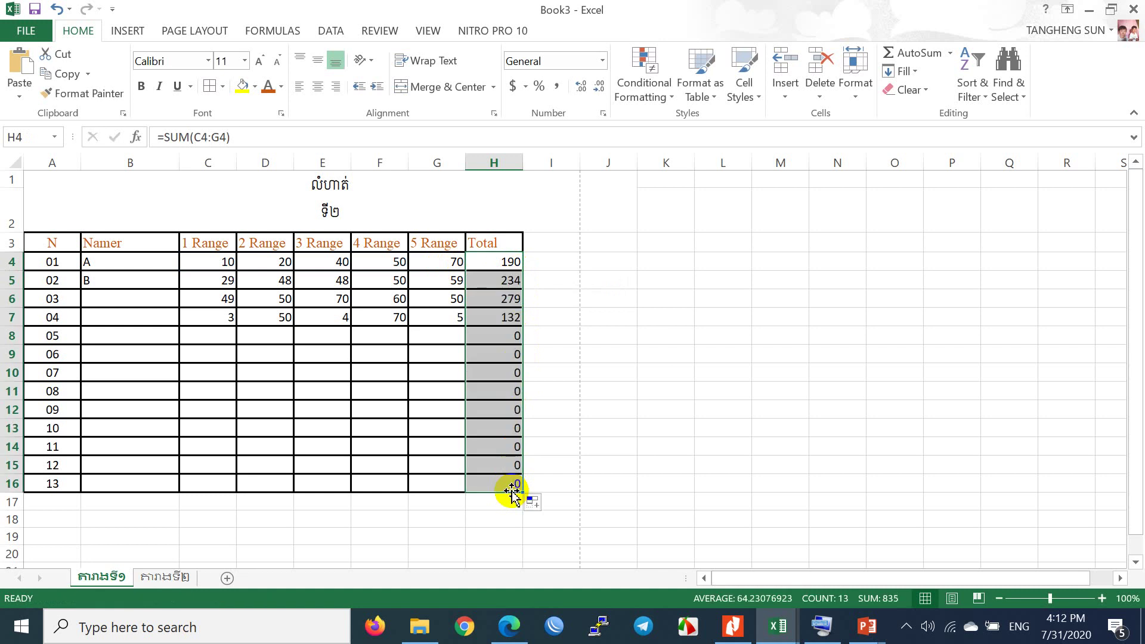
pyautogui.click(216, 336)
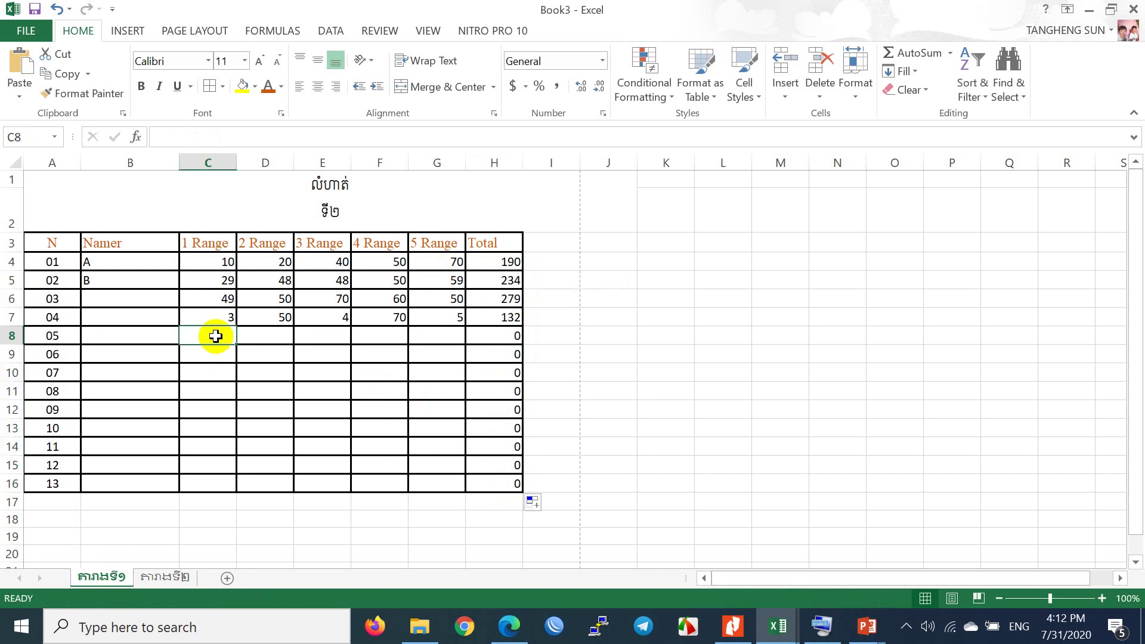
# Enter the five range values 36, 49, 60, 70 and 59 for row number 05 in C8:G8
pyautogui.write('36')
pyautogui.click(251, 336)
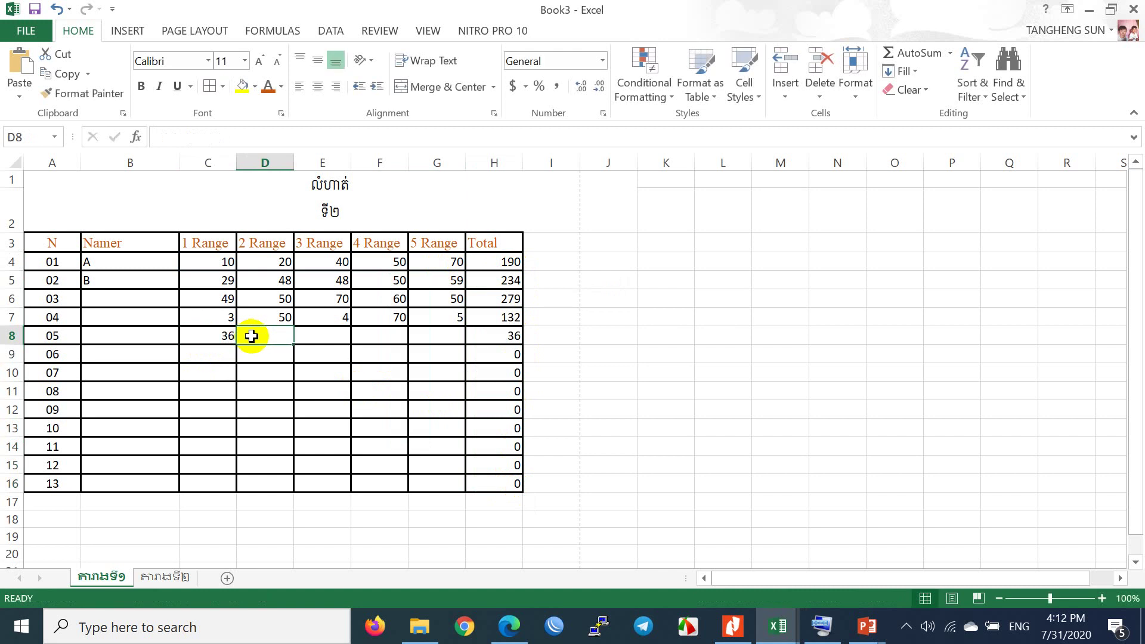
pyautogui.write('49')
pyautogui.click(314, 337)
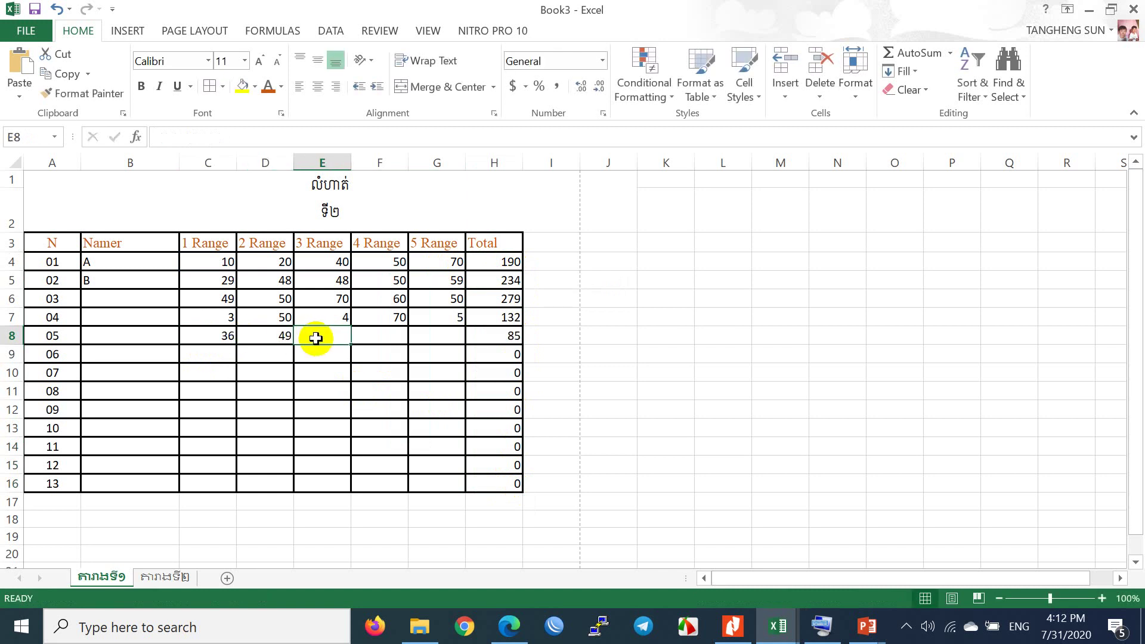
pyautogui.write('60')
pyautogui.click(373, 336)
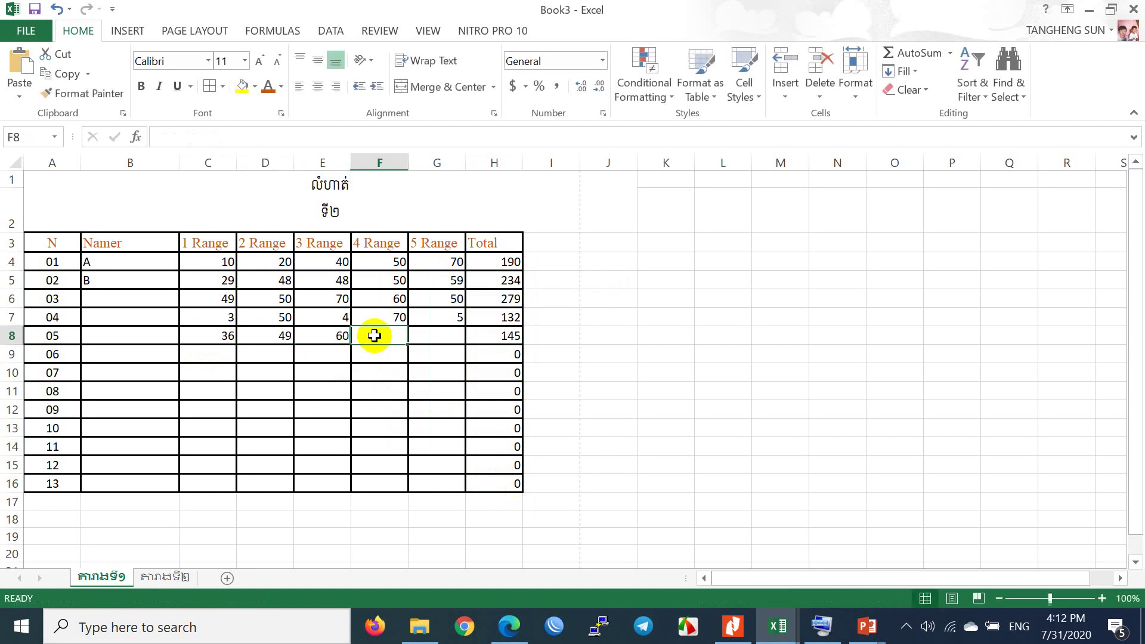
pyautogui.write('70')
pyautogui.click(442, 335)
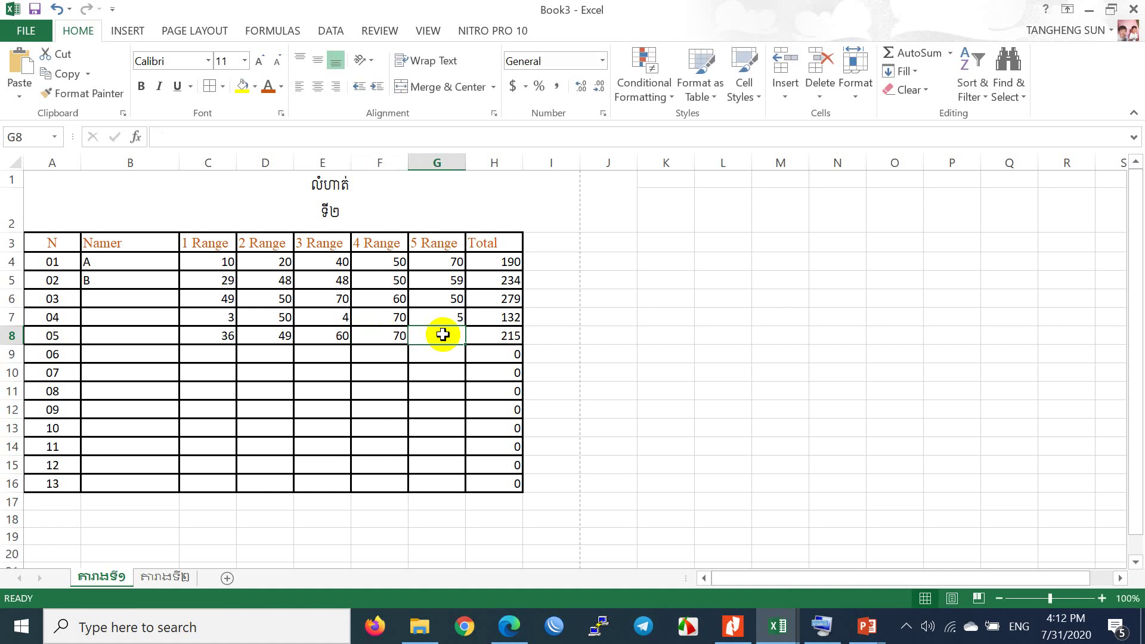
pyautogui.write('59')
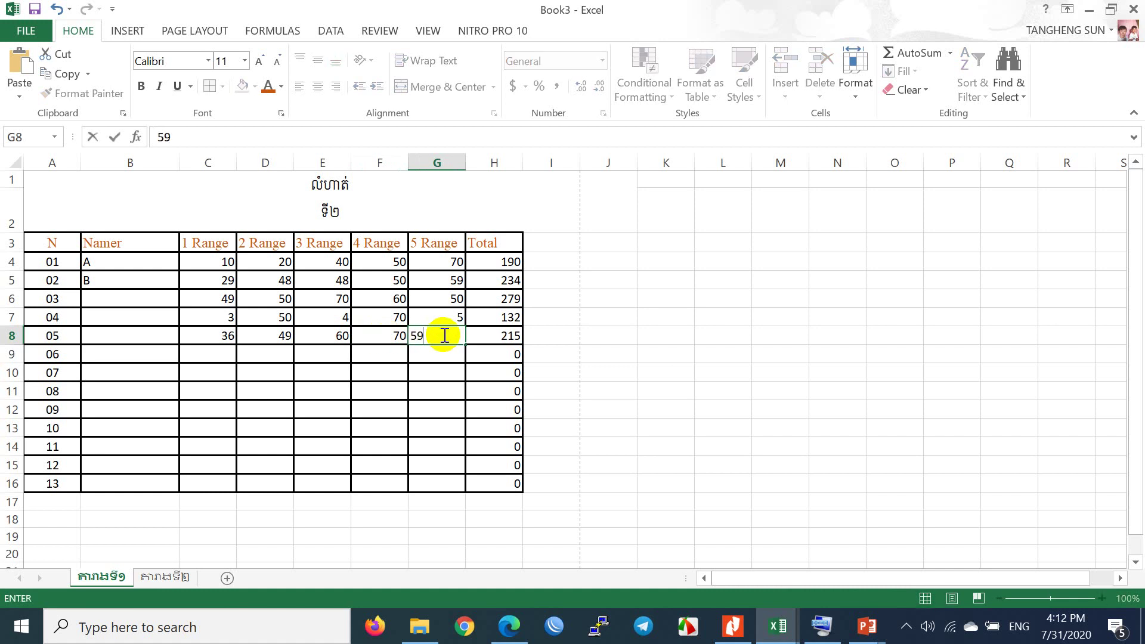
pyautogui.click(504, 337)
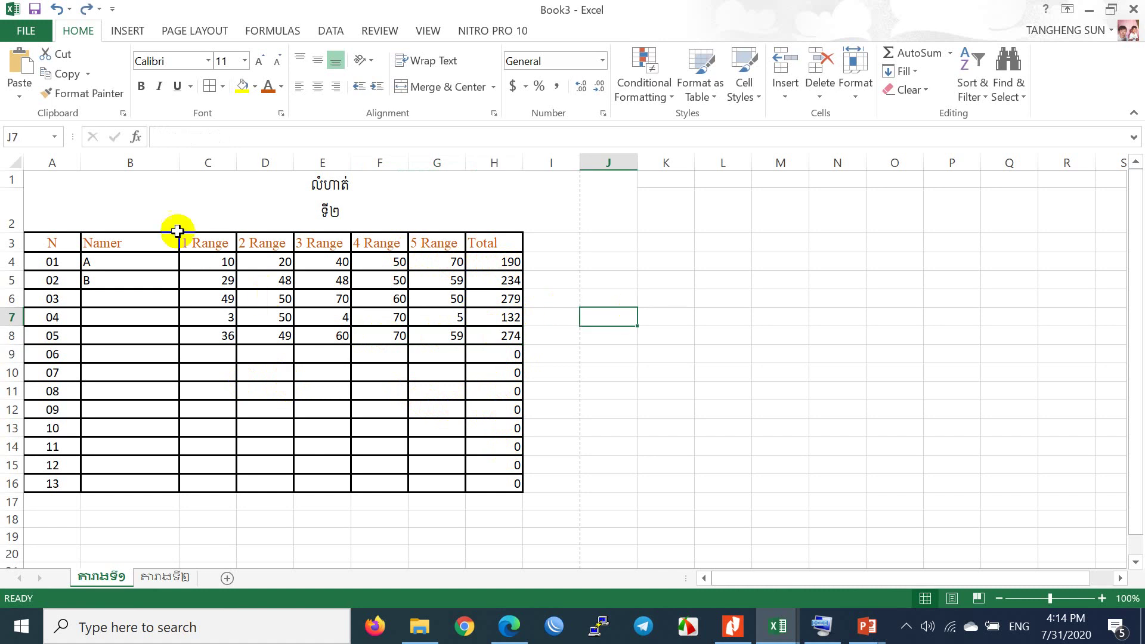
# Fill the table's header row A3:H3 with a light blue theme colour
pyautogui.moveTo(36, 246); pyautogui.dragTo(493, 240)
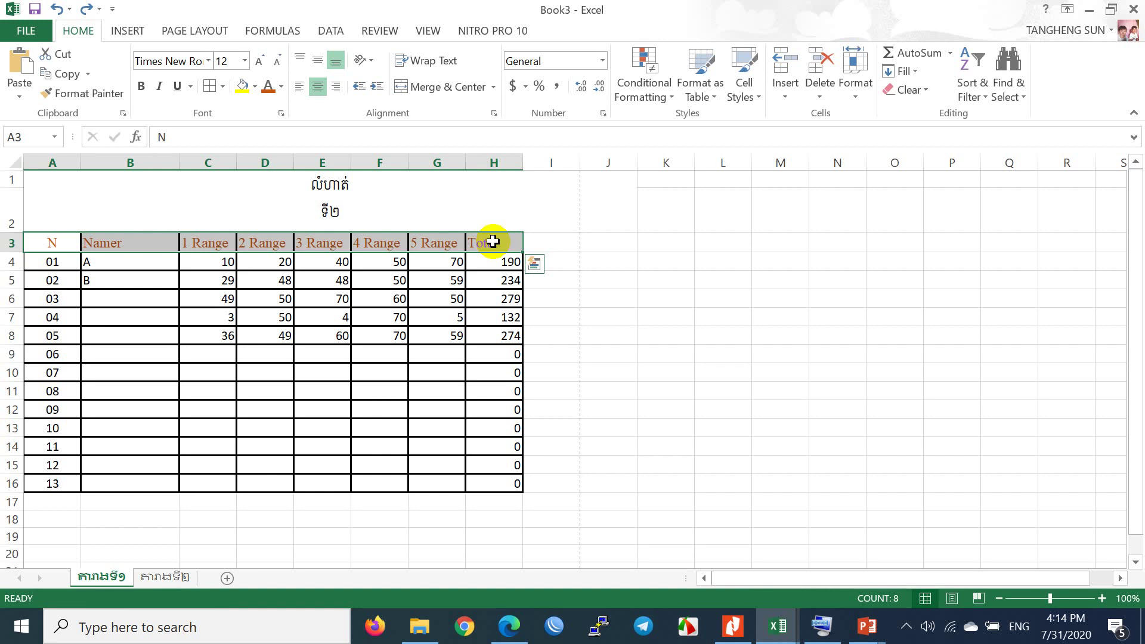
pyautogui.click(255, 87)
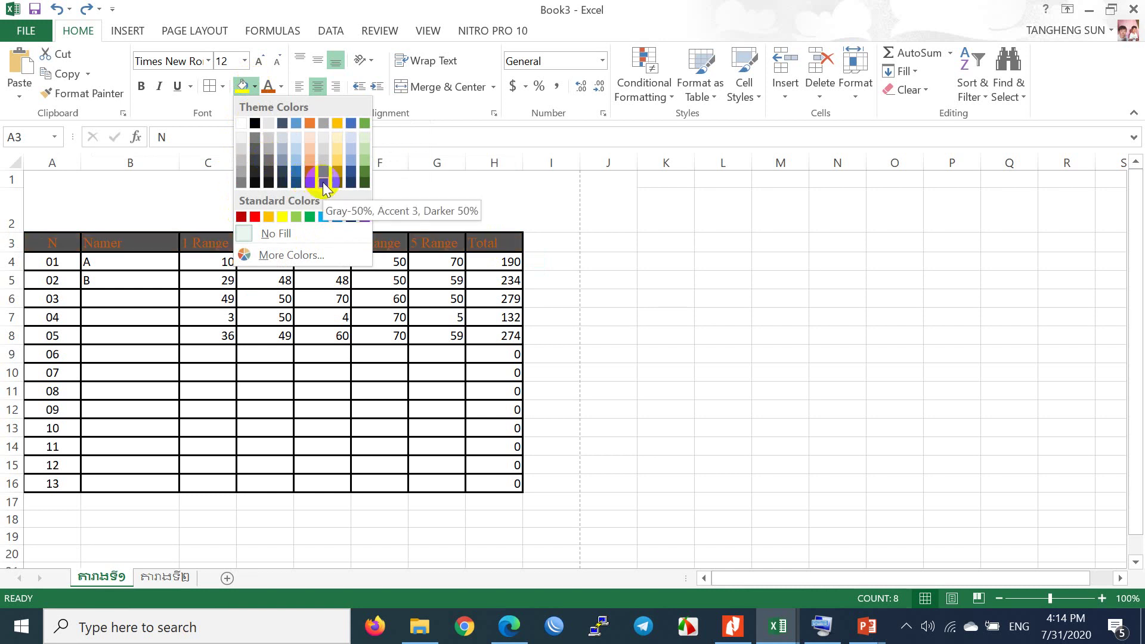
pyautogui.click(292, 147)
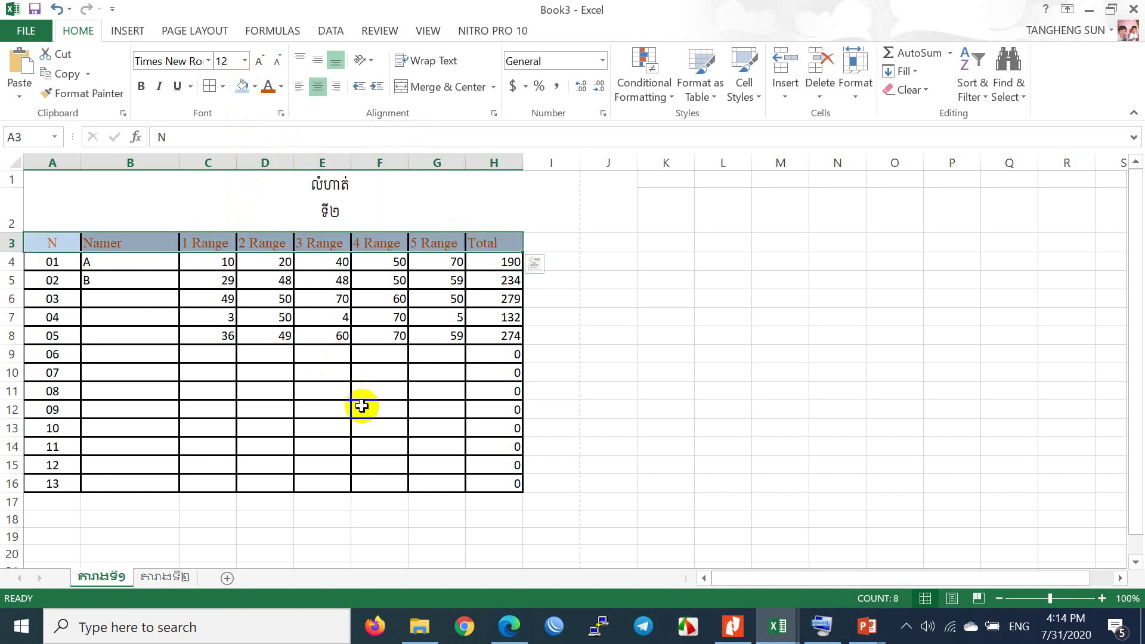
pyautogui.click(381, 499)
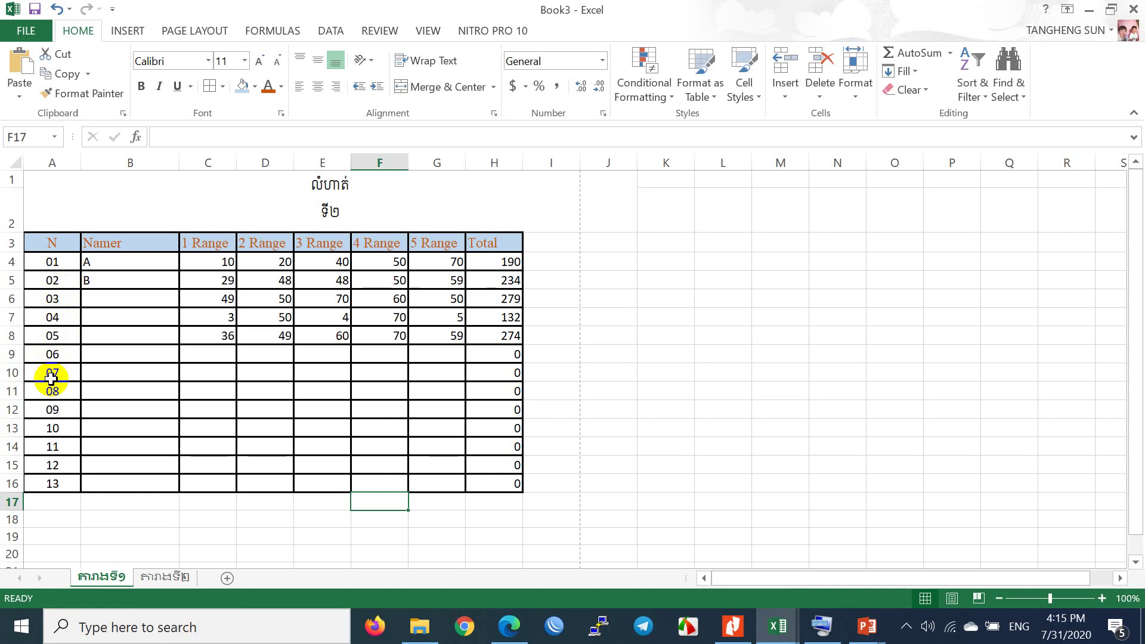
# Delete the table cells A9:H16 with the Shift cells left option and undo the deletion
pyautogui.moveTo(54, 355); pyautogui.dragTo(506, 490)
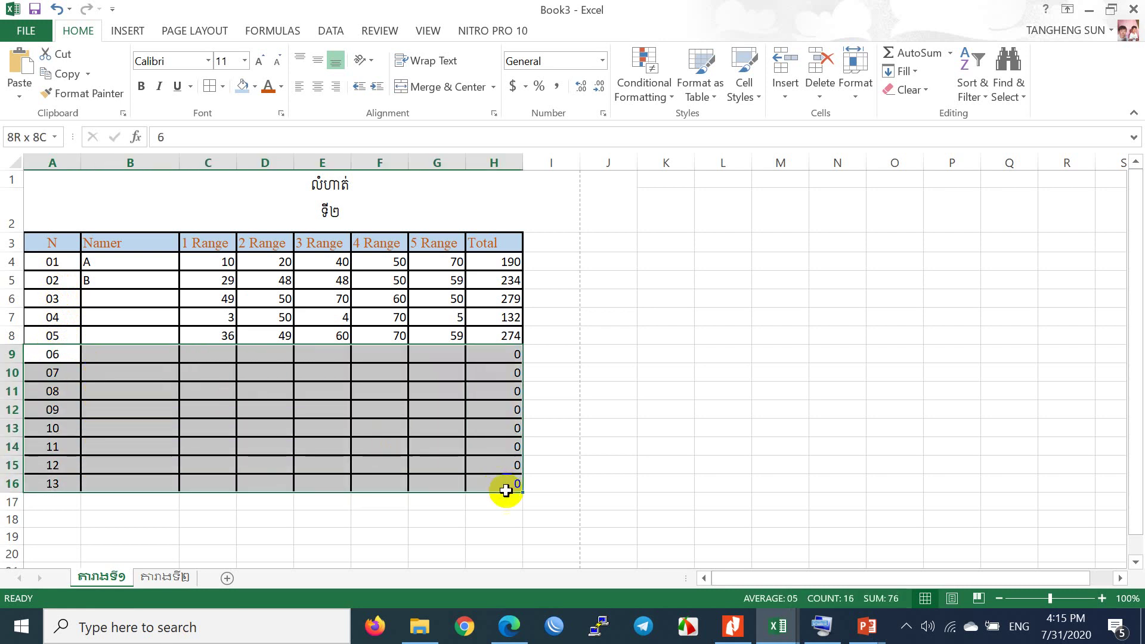
pyautogui.click(508, 500)
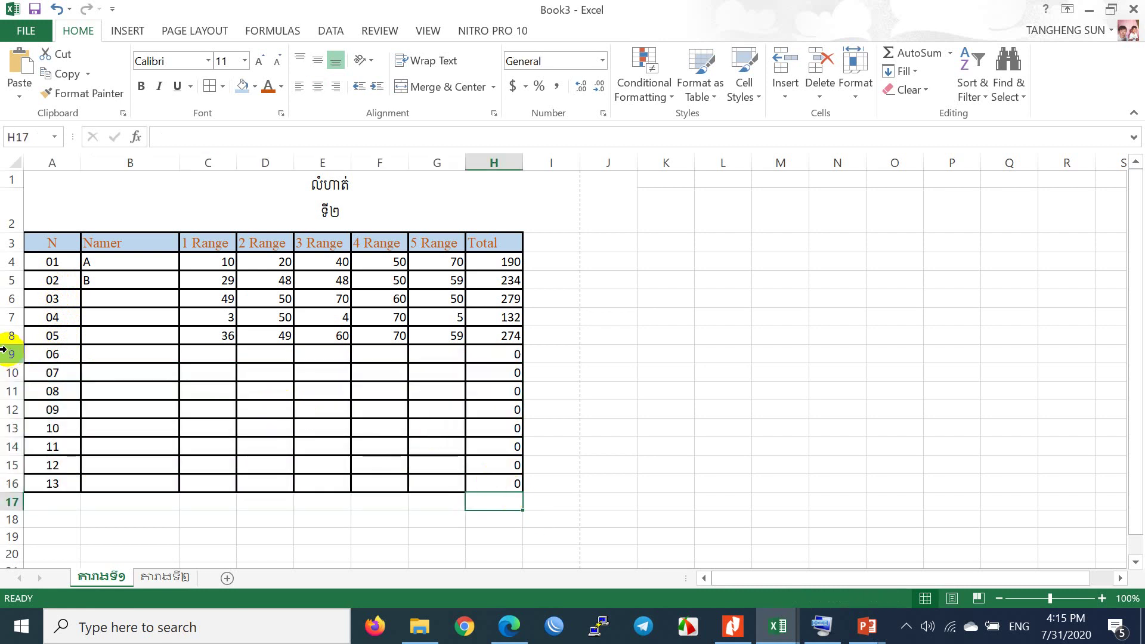
pyautogui.moveTo(52, 355); pyautogui.dragTo(505, 486)
pyautogui.rightClick(455, 429)
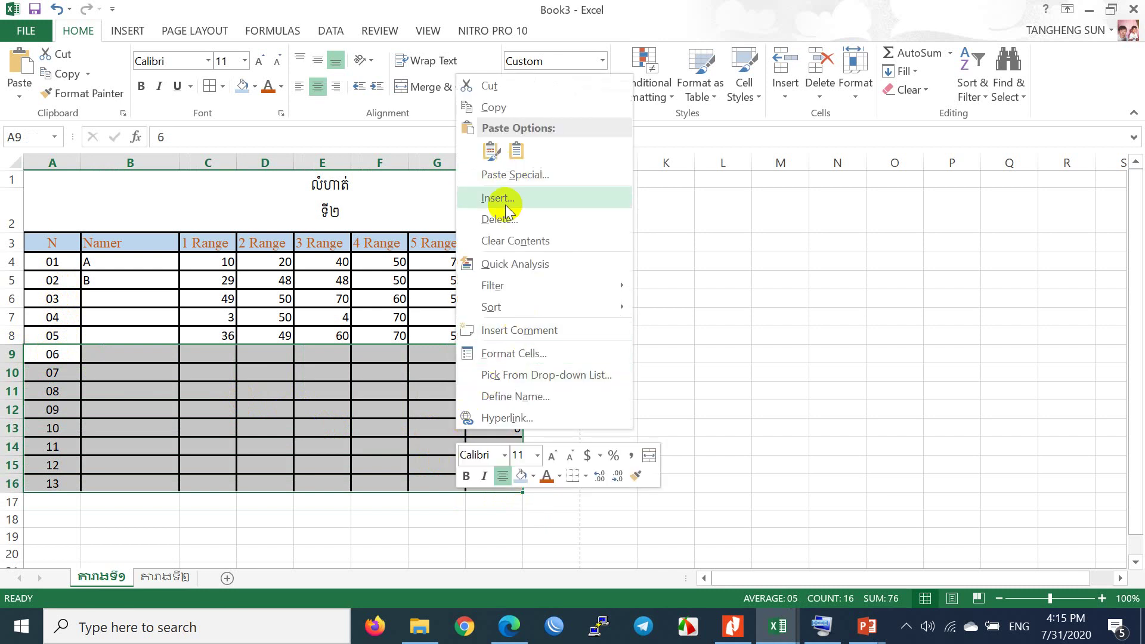
pyautogui.click(506, 219)
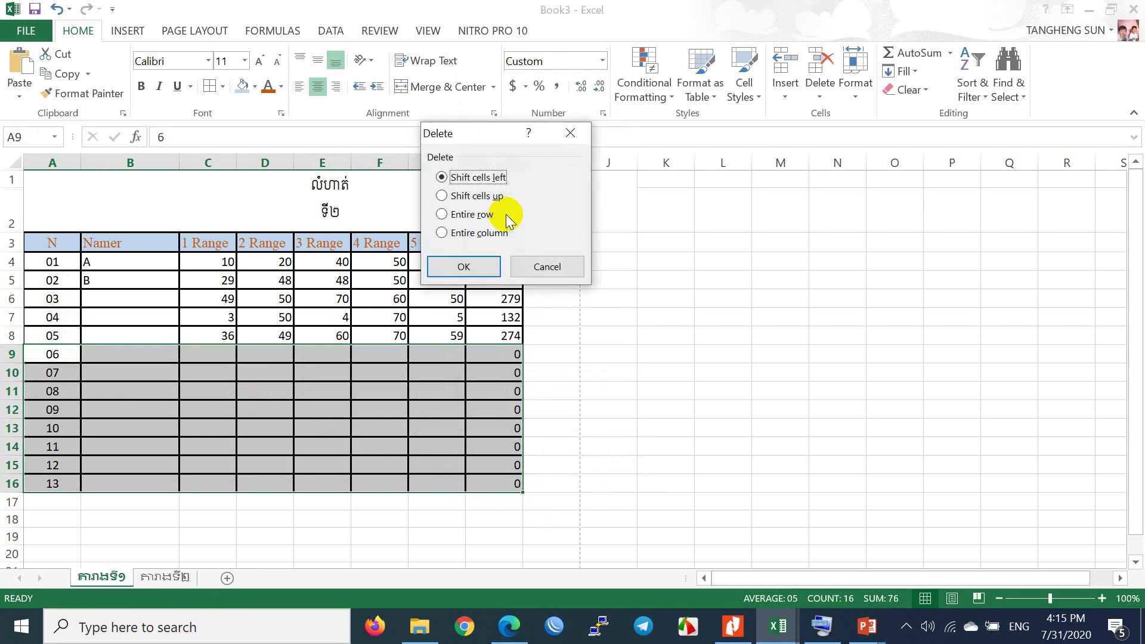
pyautogui.click(462, 264)
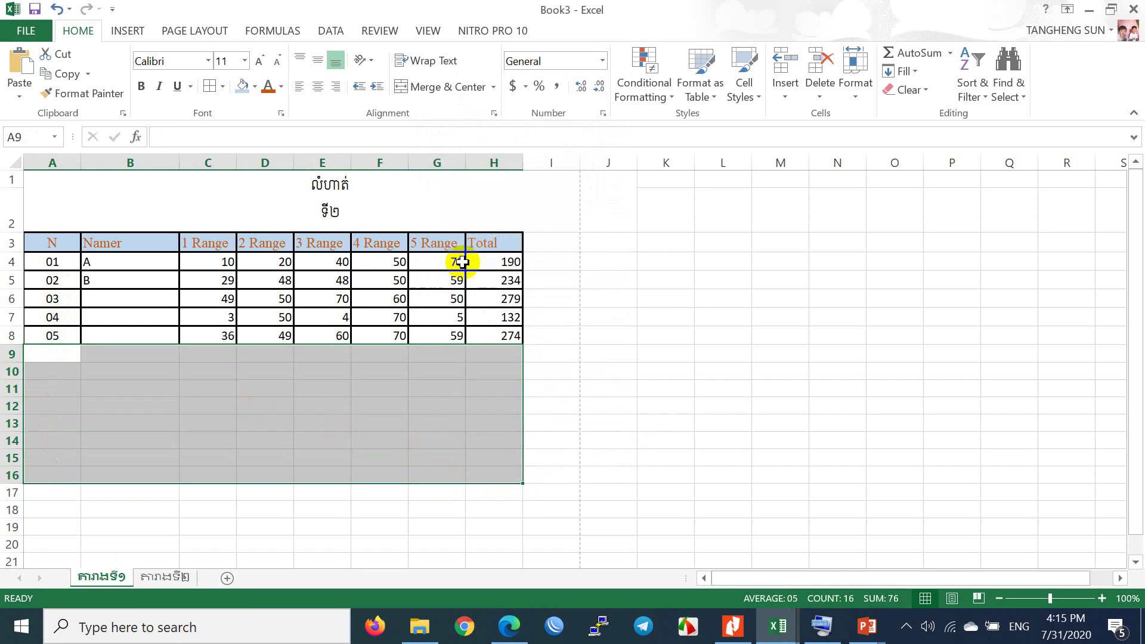
pyautogui.click(473, 417)
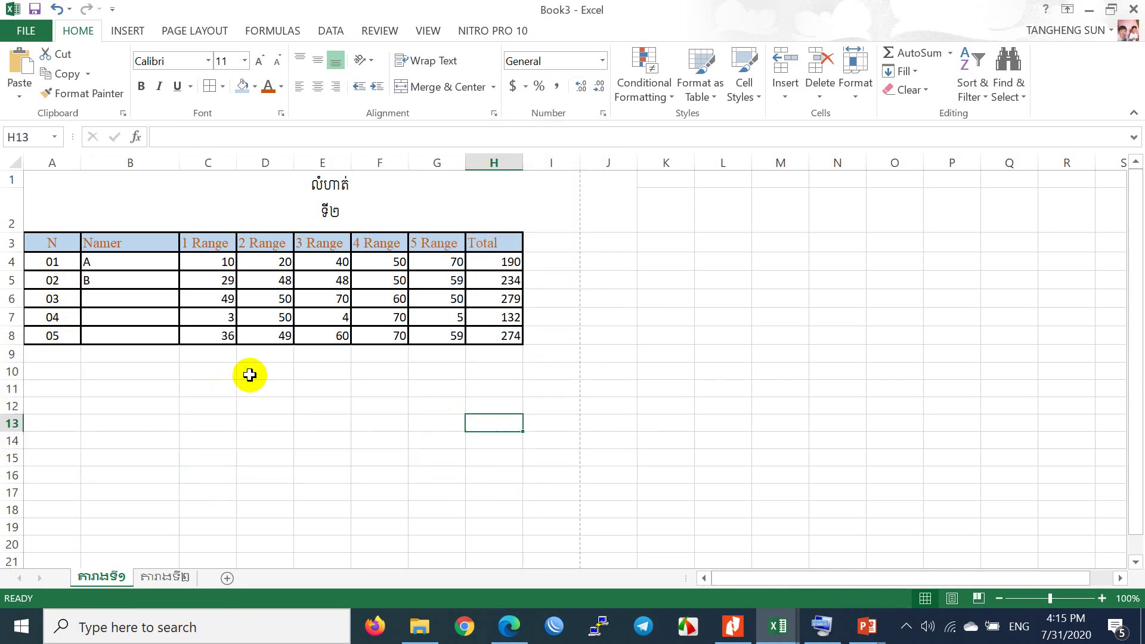
pyautogui.hotkey('ctrl', 'z')
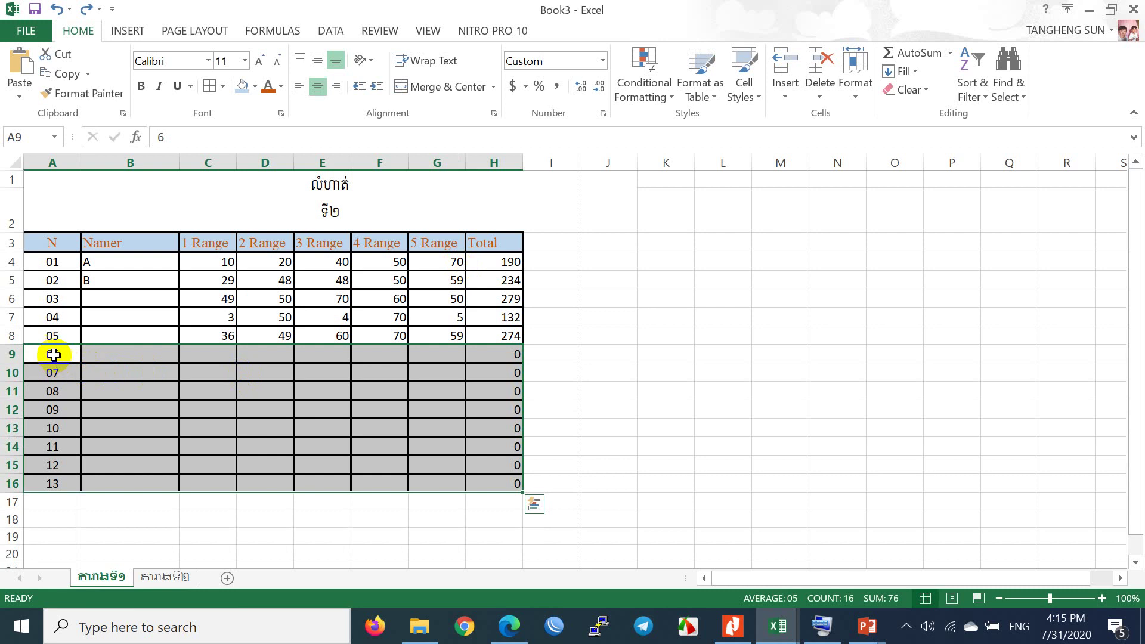
# Insert a new sheet row at row 9, between table numbers 05 and 06
pyautogui.click(10, 352)
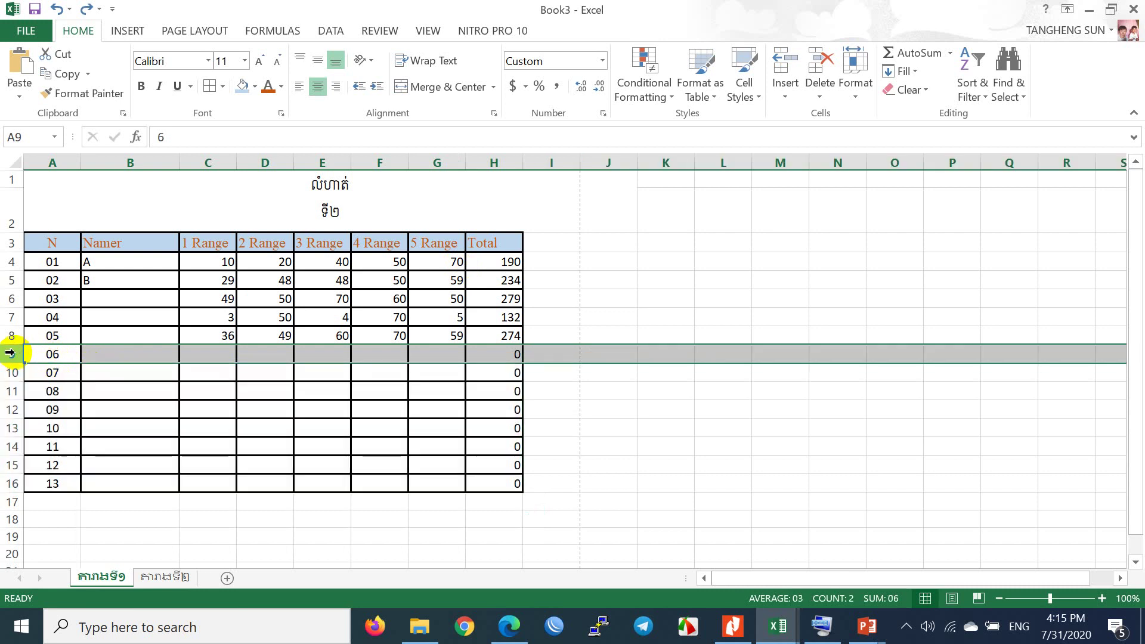
pyautogui.rightClick(149, 358)
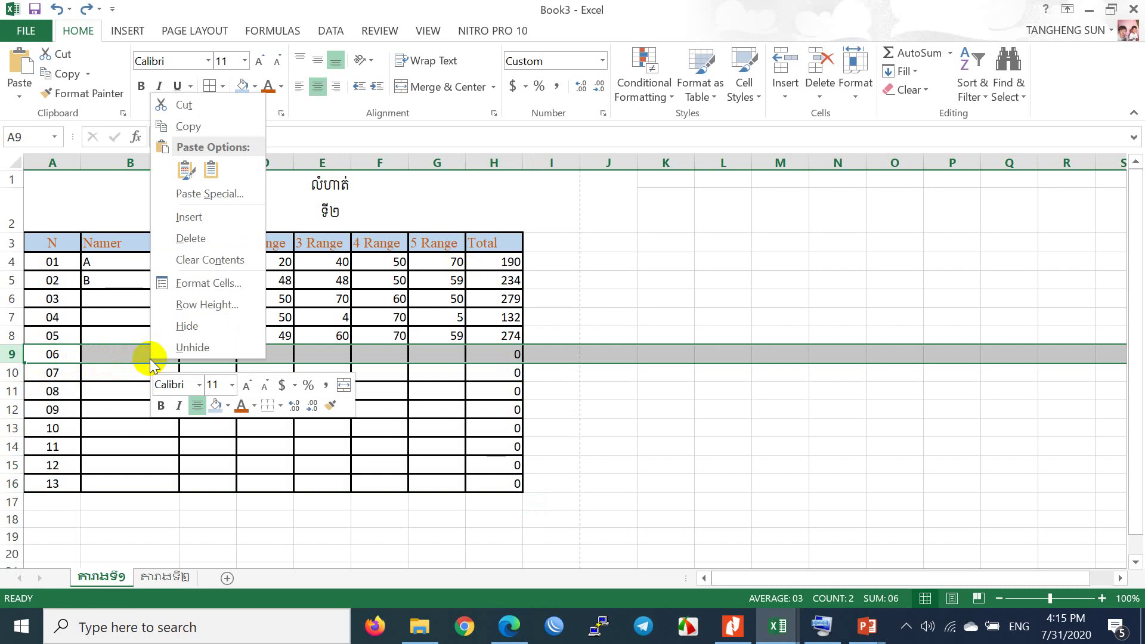
pyautogui.click(190, 217)
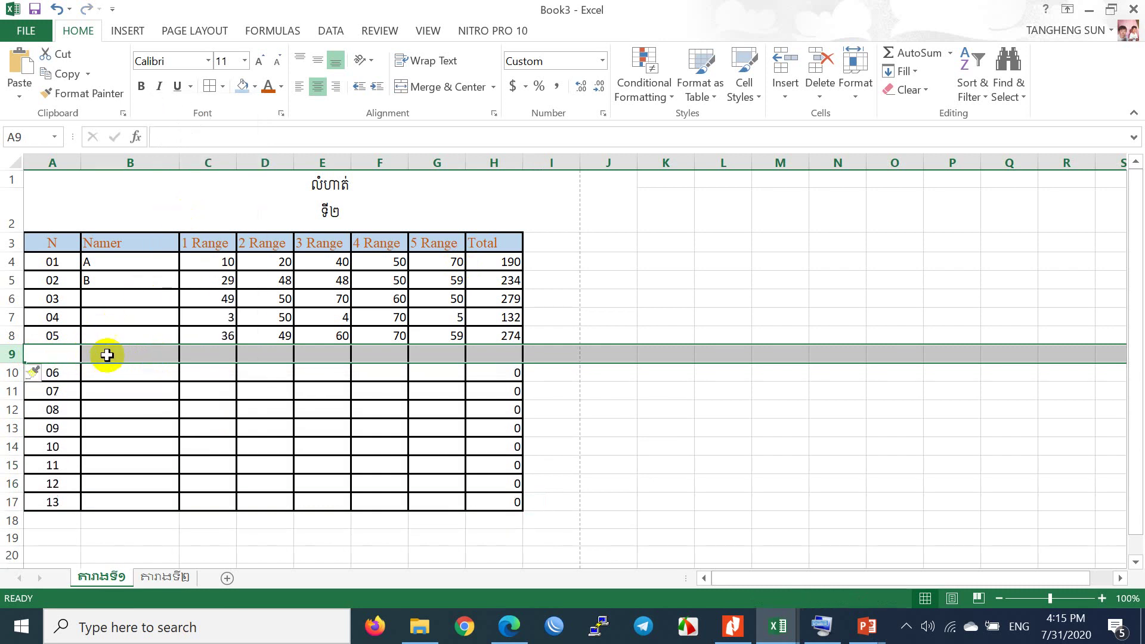
# Renumber the N column by filling from 05 in A8 down to A17 as a series
pyautogui.click(71, 353)
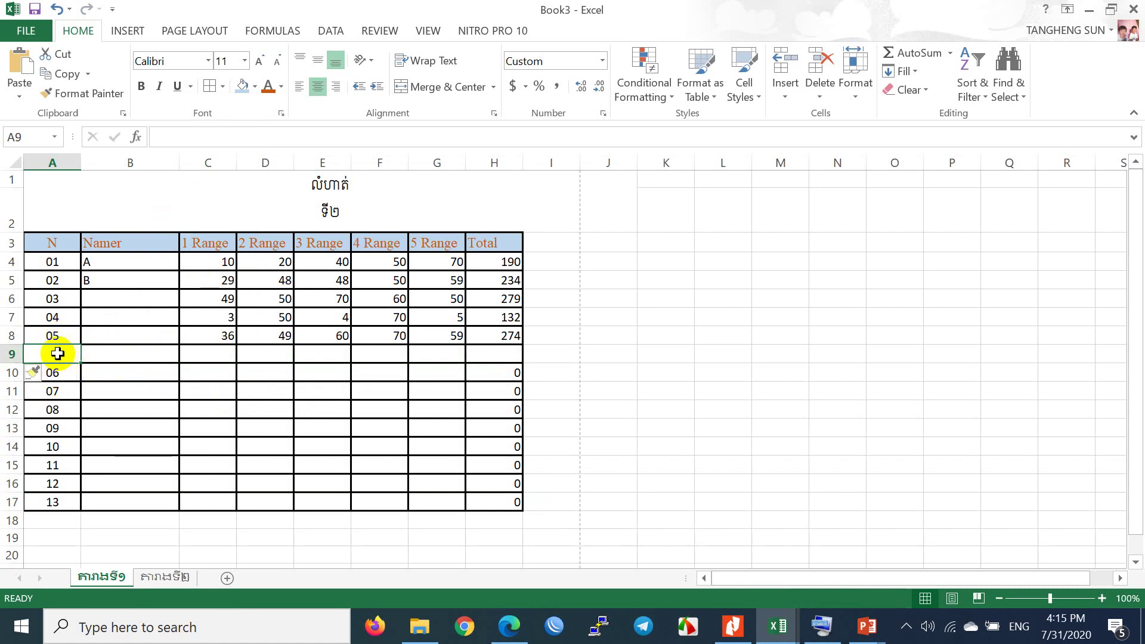
pyautogui.click(62, 334)
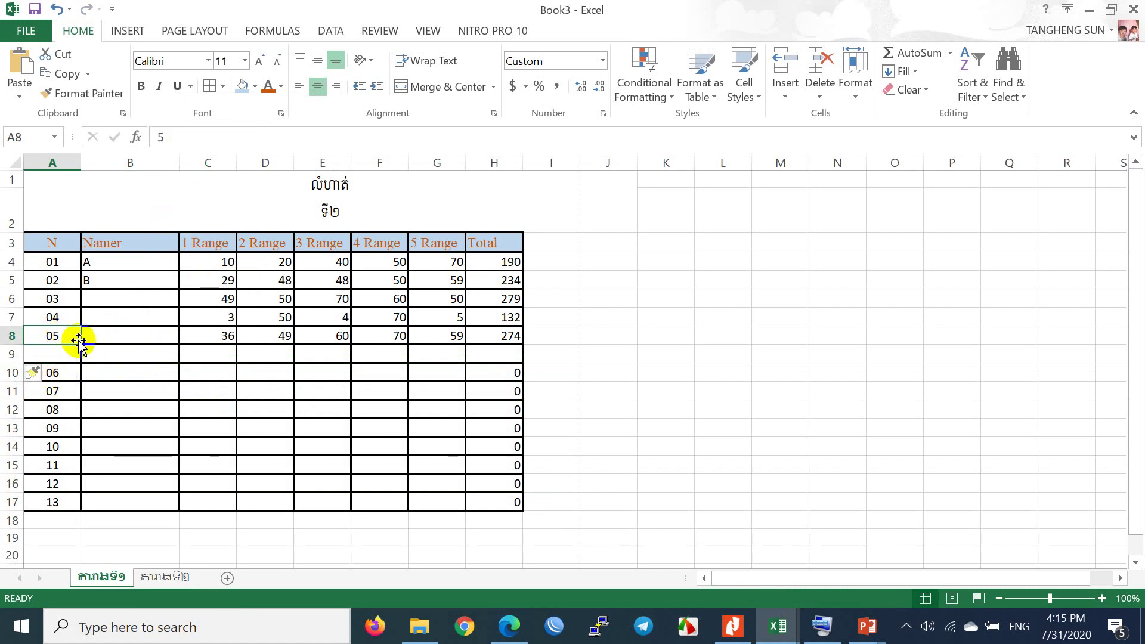
pyautogui.moveTo(81, 344); pyautogui.dragTo(76, 508)
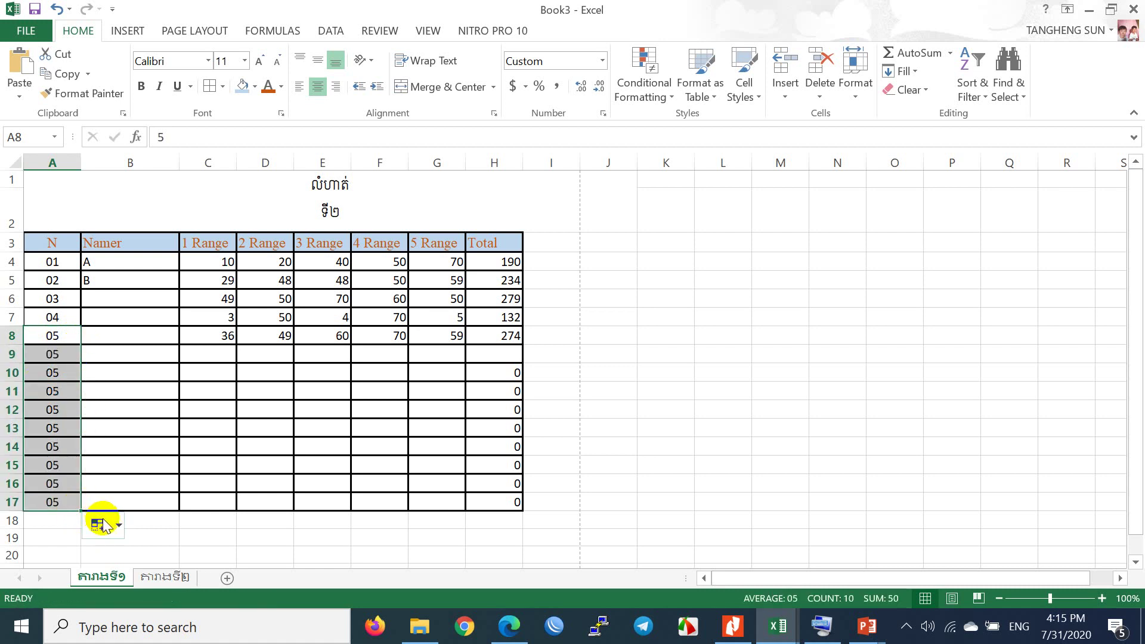
pyautogui.click(116, 525)
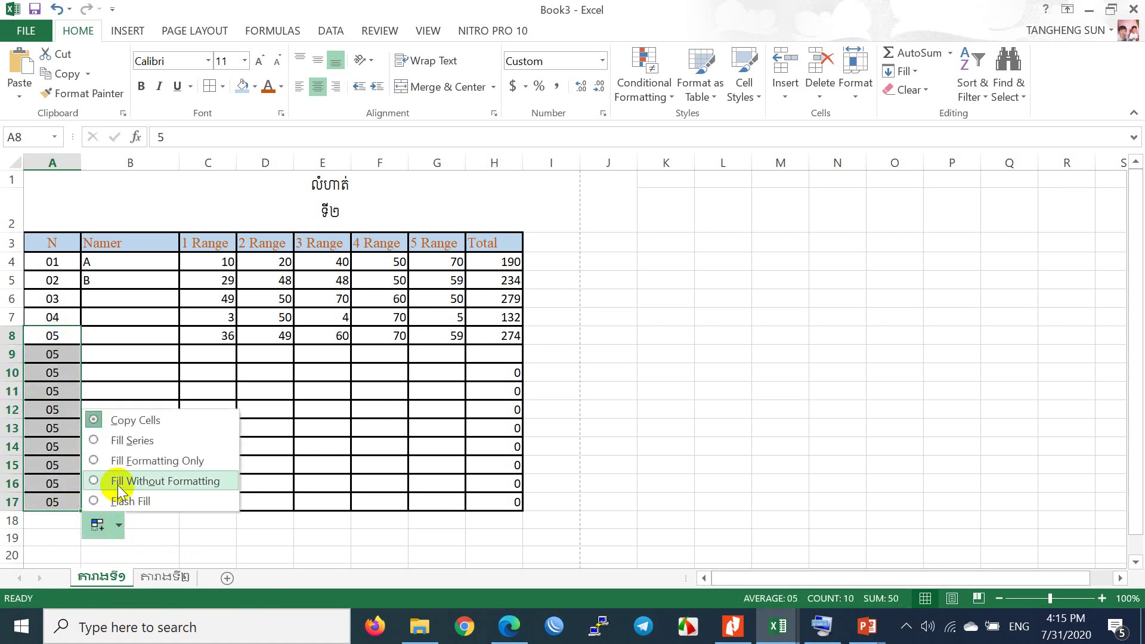
pyautogui.click(114, 441)
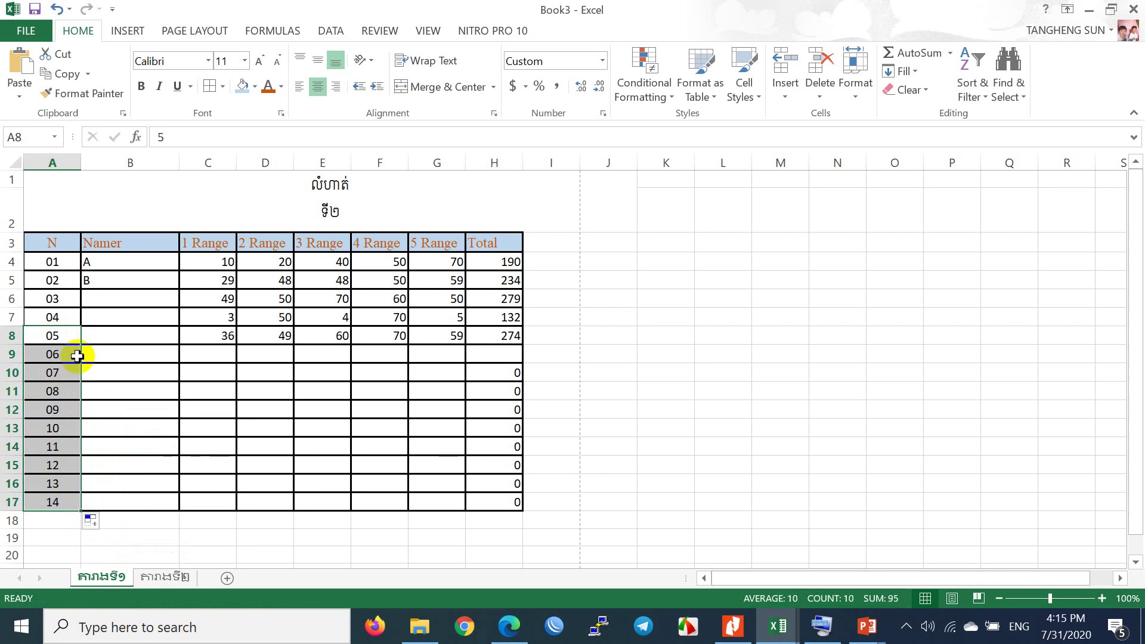
pyautogui.click(155, 480)
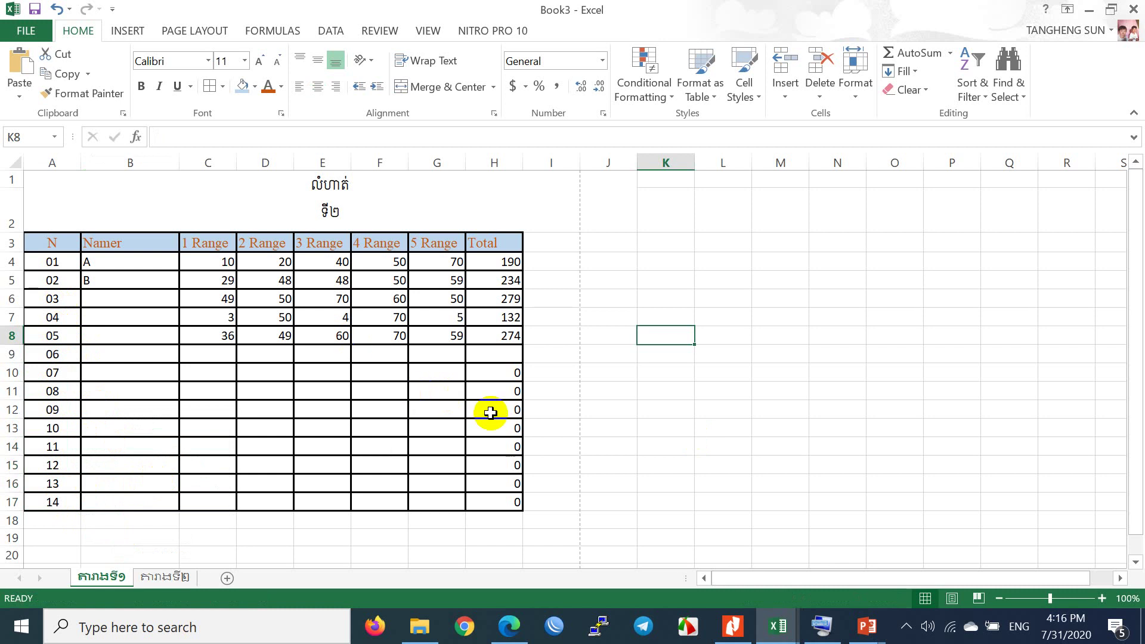
# Show the worksheet in Page Layout view and look over the table on the page
pyautogui.click(952, 598)
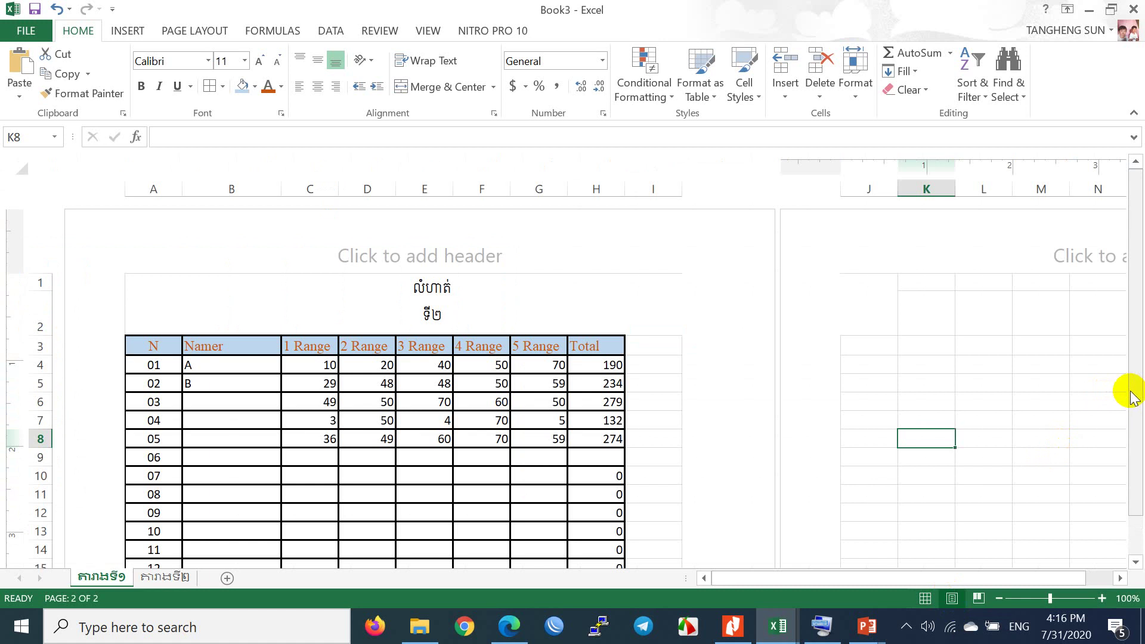
pyautogui.moveTo(1134, 397)
pyautogui.mouseDown()
pyautogui.moveTo(1136, 525)
pyautogui.moveTo(1137, 438)
pyautogui.moveTo(1124, 406)
pyautogui.moveTo(1119, 414)
pyautogui.moveTo(1133, 552)
pyautogui.moveTo(1123, 413)
pyautogui.mouseUp()
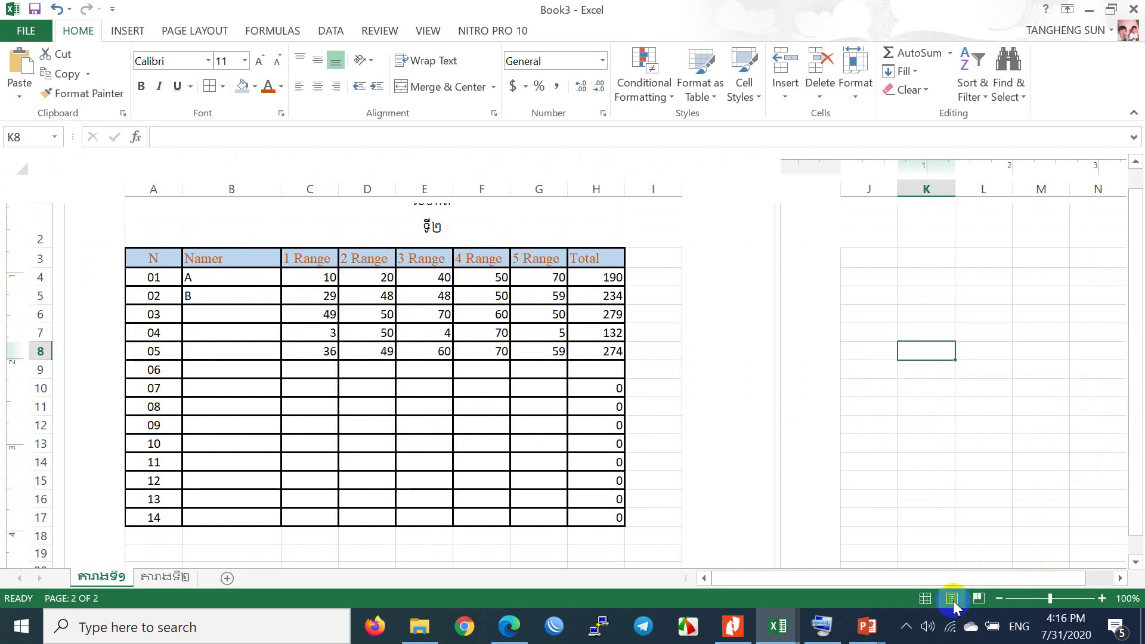